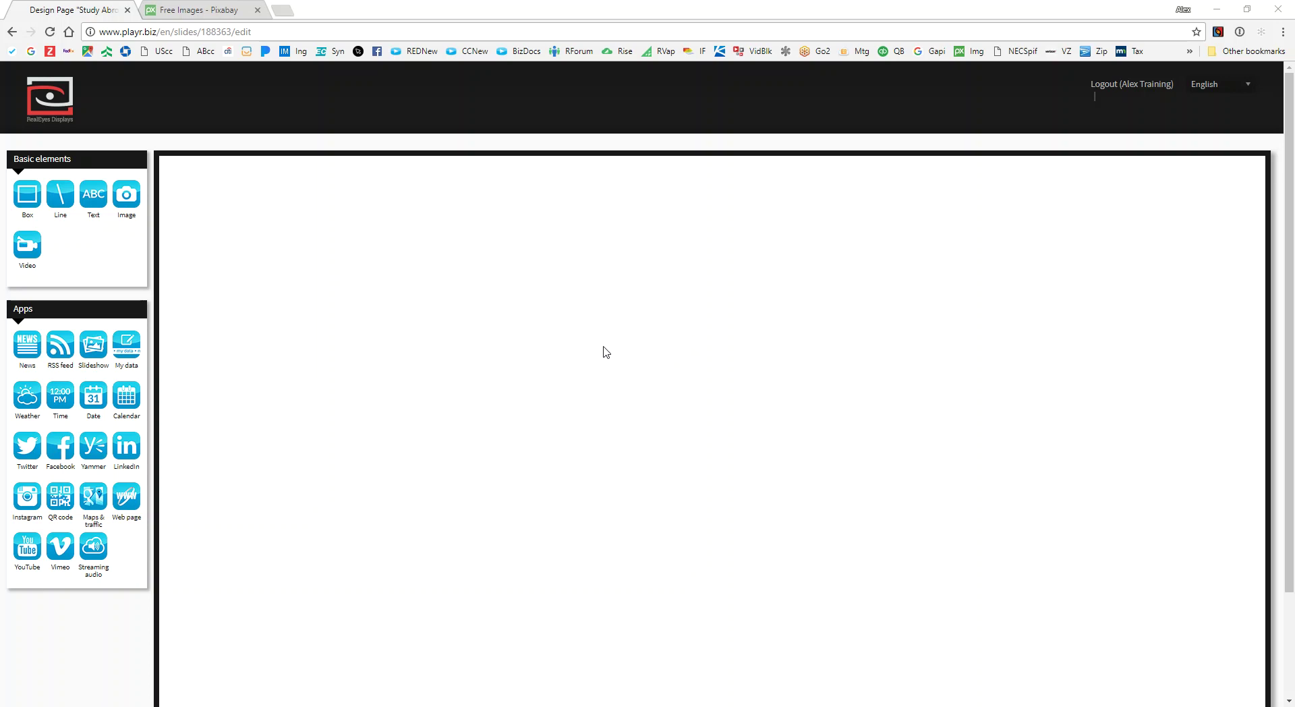
Add an image element to the blank page and bring up the image catalog
{"action": "scroll", "coordinate": [607, 354], "scroll_direction": "down", "scroll_amount": 1}
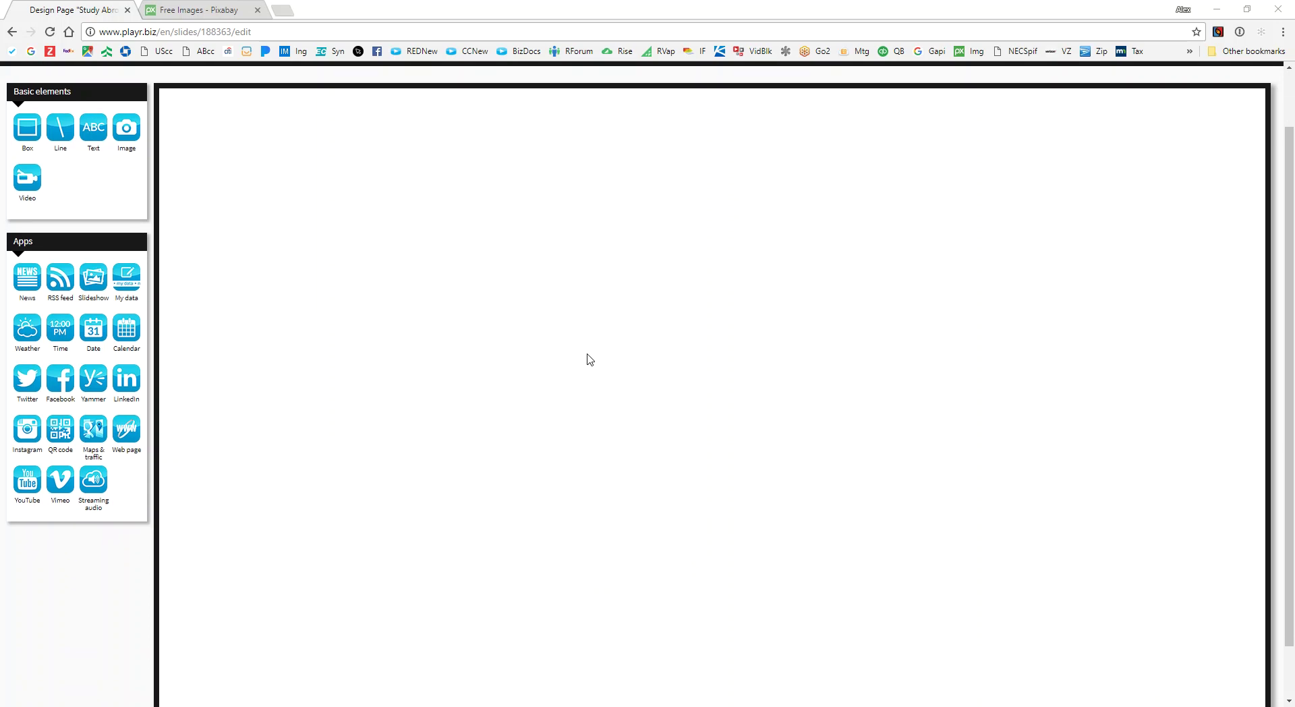
{"action": "scroll", "coordinate": [589, 360], "scroll_direction": "up", "scroll_amount": 1}
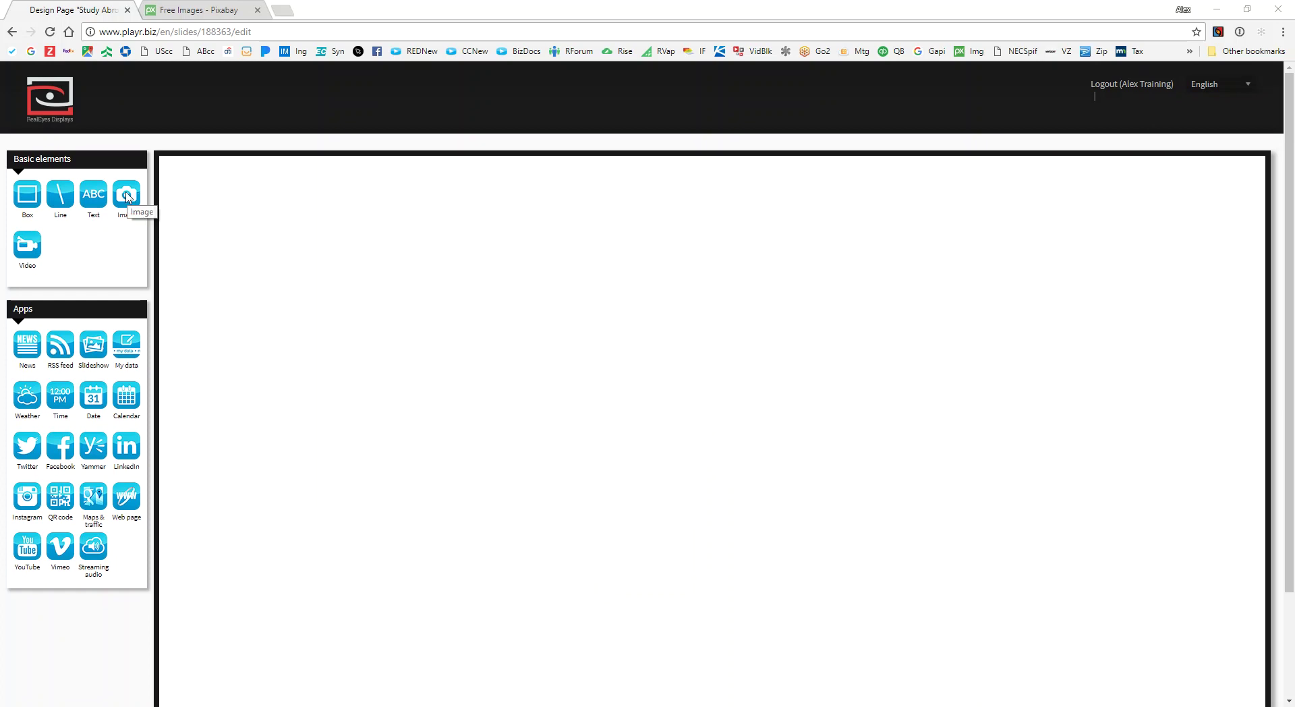
{"action": "left_click_drag", "start_coordinate": [127, 197], "coordinate": [607, 335]}
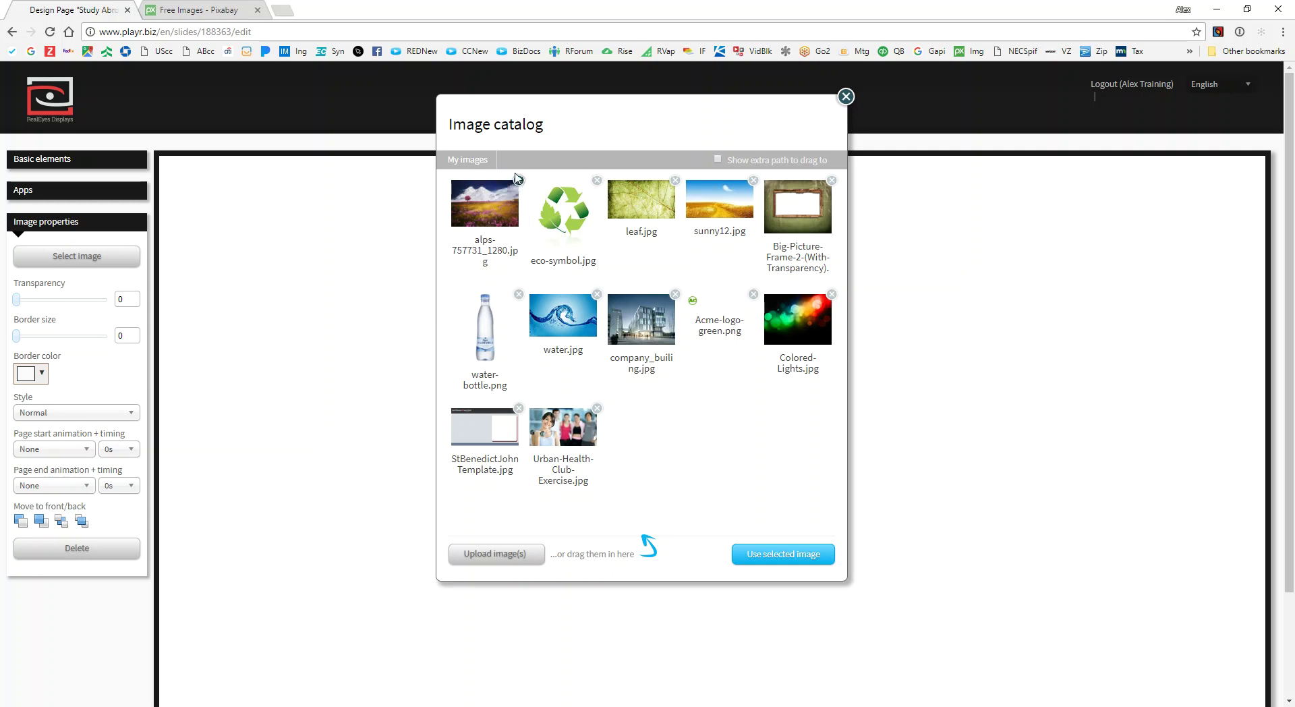
Create a folder named "Nature Scenes" inside My images in the image catalog
{"action": "right_click", "coordinate": [466, 163]}
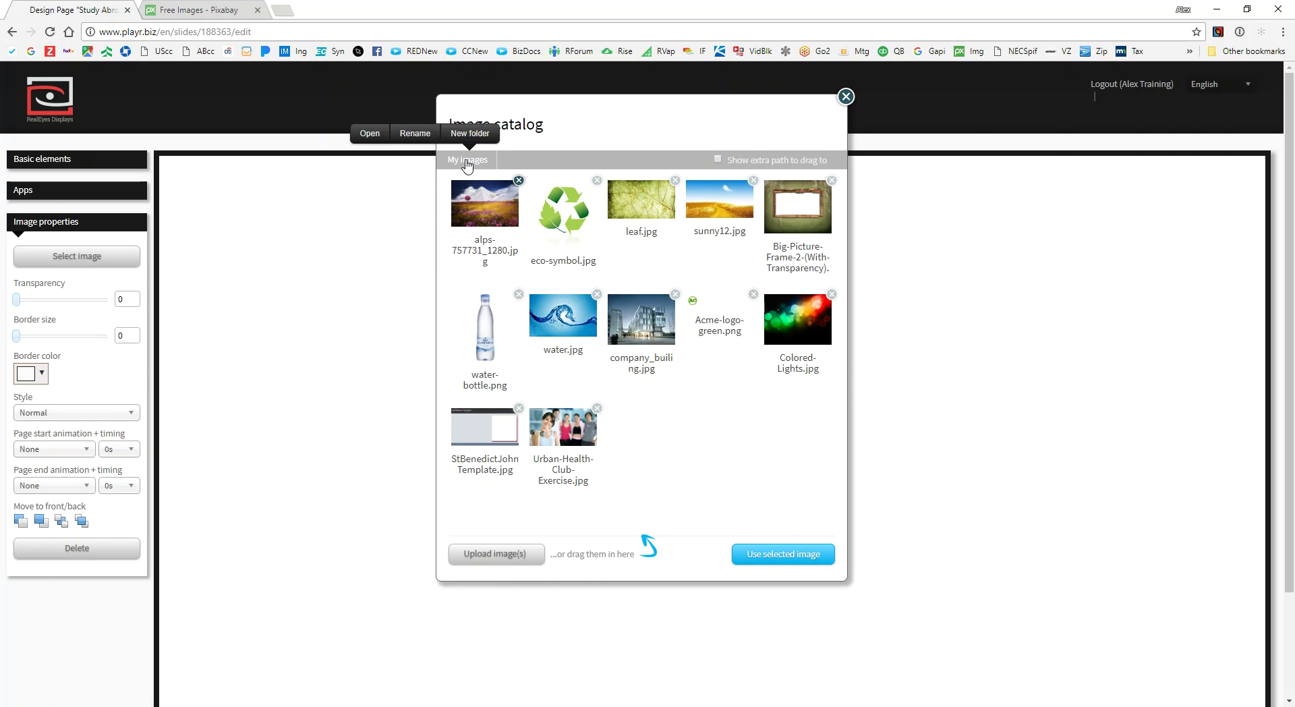
{"action": "left_click", "coordinate": [470, 134]}
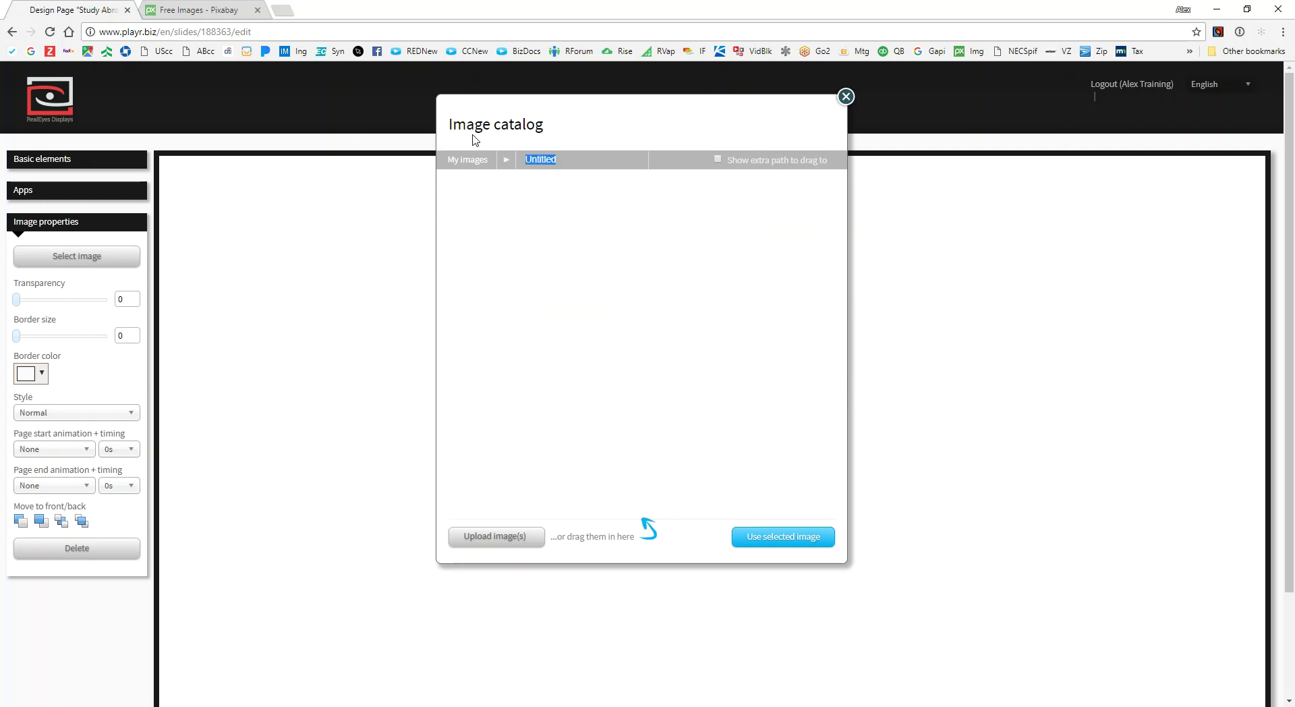
{"action": "type", "text": "Nature Scenes"}
{"action": "key", "text": "Return"}
Return to the main My images folder and create a second folder in it named "Logos"
{"action": "left_click", "coordinate": [465, 163]}
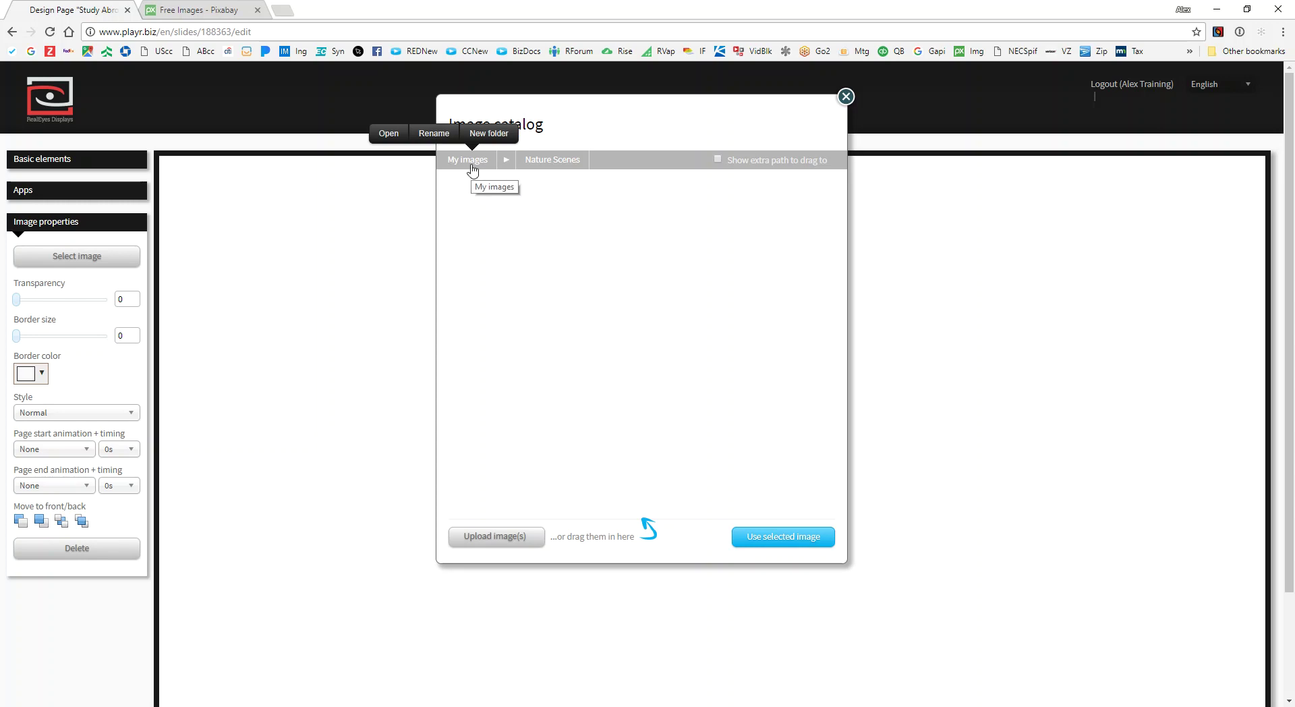
{"action": "left_click", "coordinate": [392, 135]}
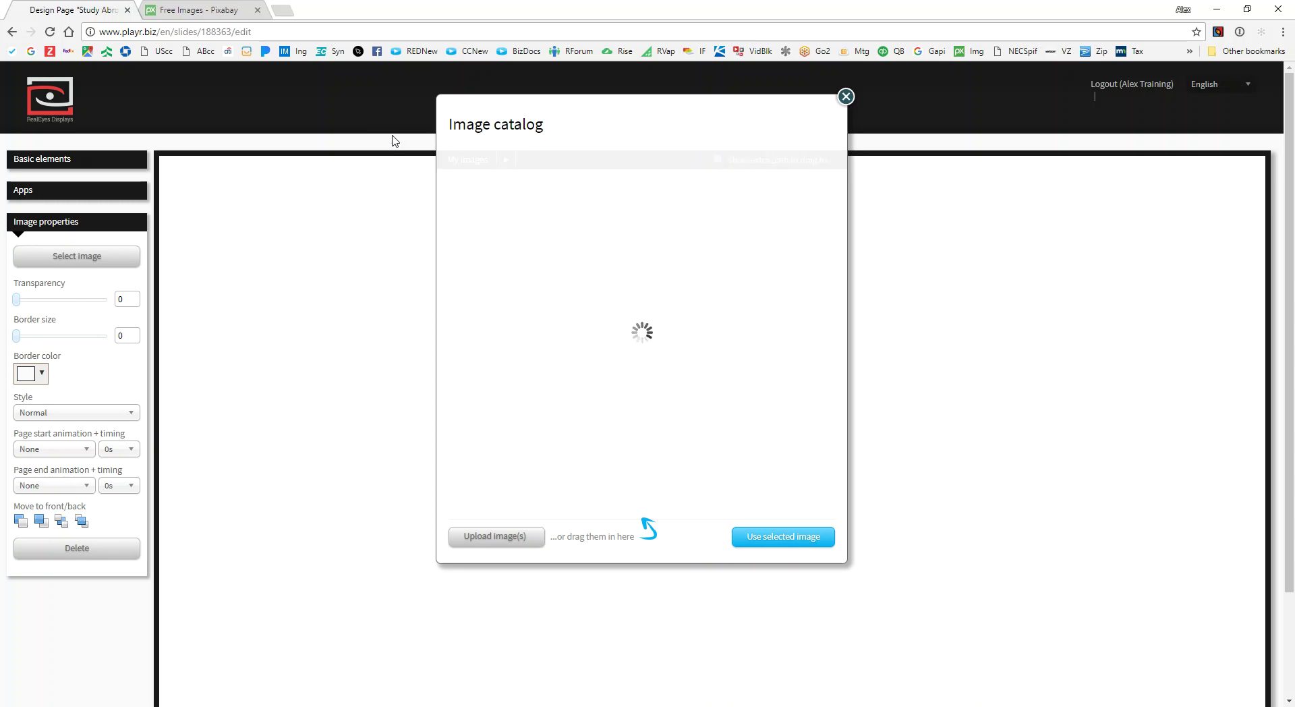
{"action": "left_click", "coordinate": [507, 165]}
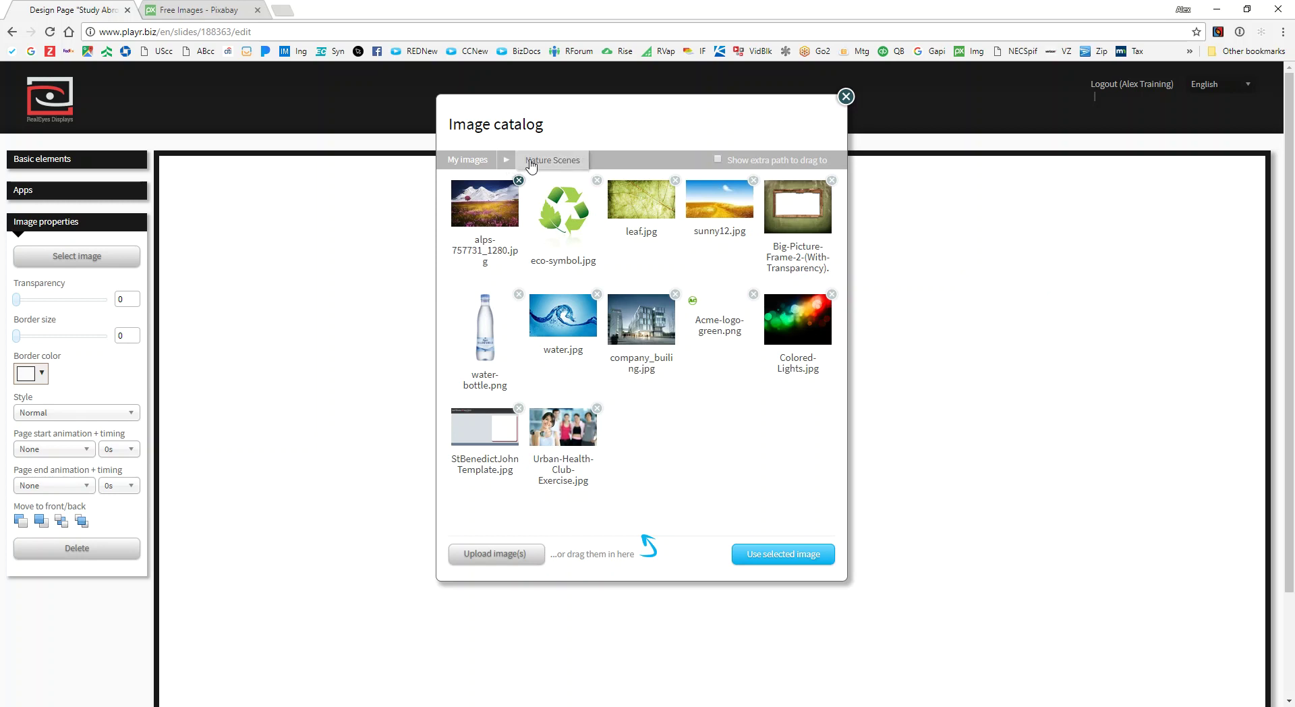
{"action": "left_click", "coordinate": [485, 165]}
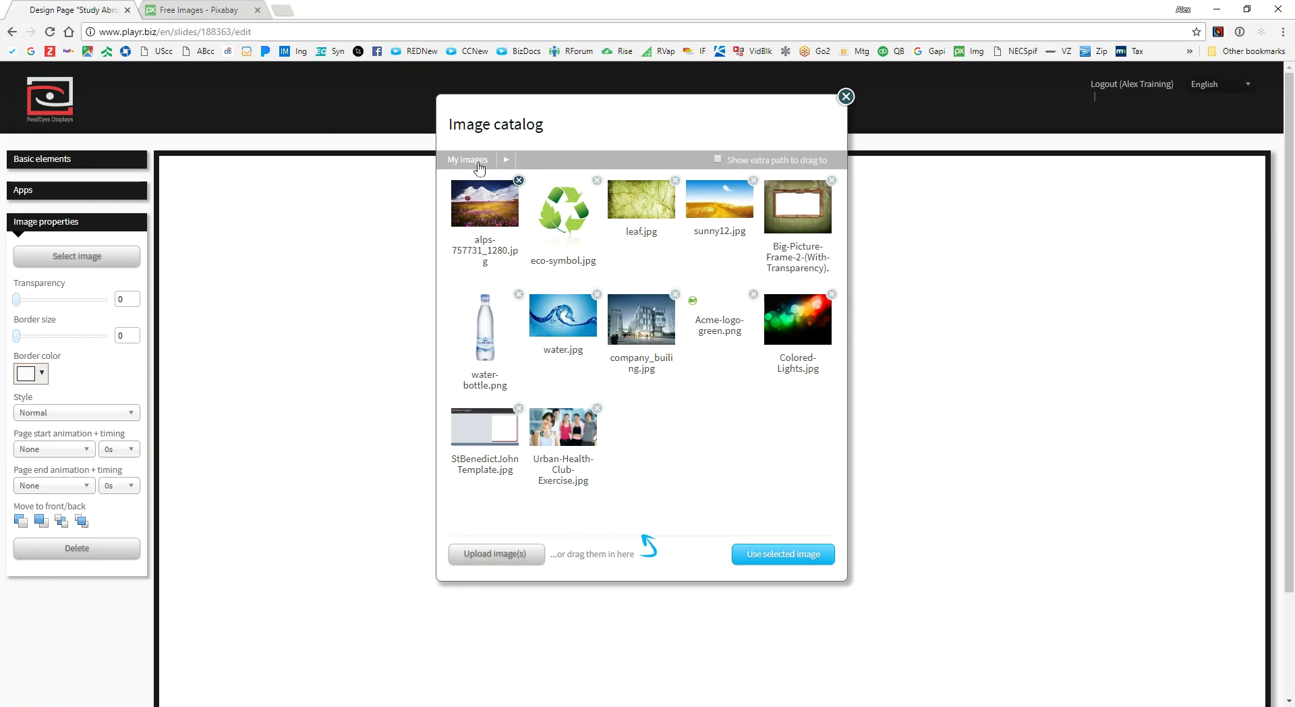
{"action": "left_click", "coordinate": [488, 133]}
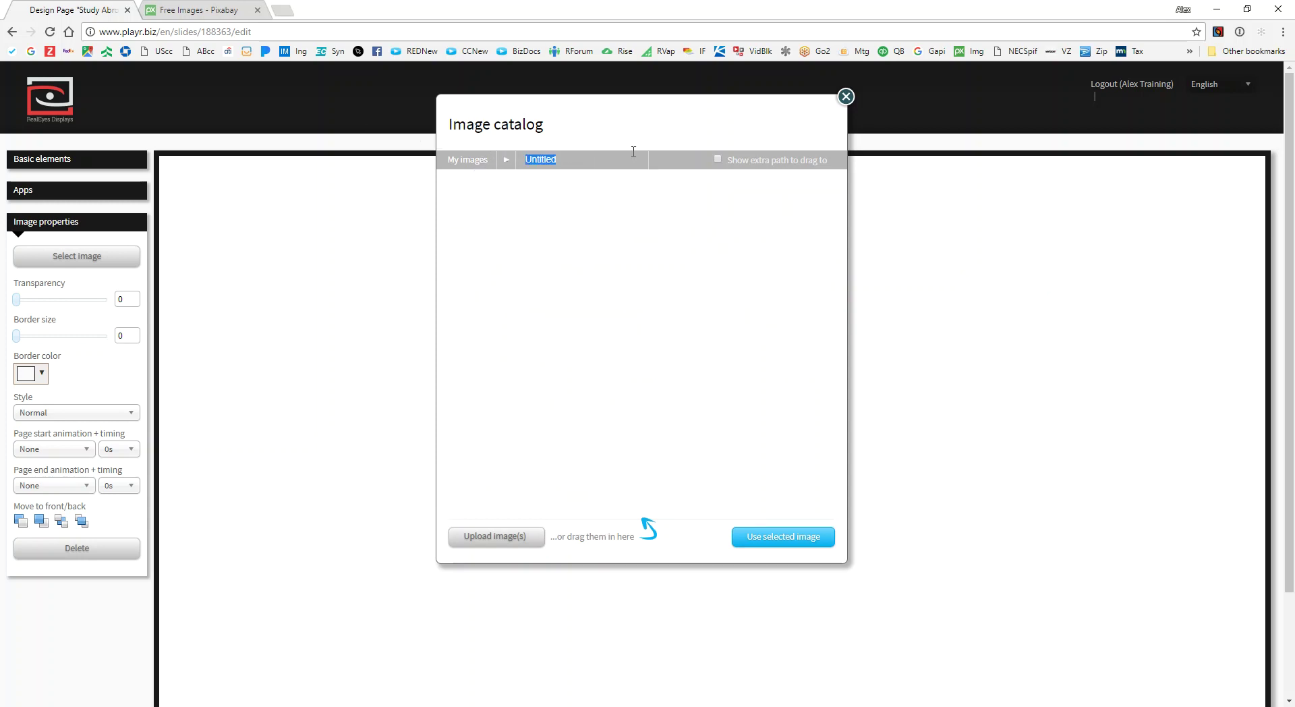
{"action": "type", "text": "Logos"}
{"action": "key", "text": "Return"}
View the Logos folder and return to the main My images folder
{"action": "left_click", "coordinate": [509, 169]}
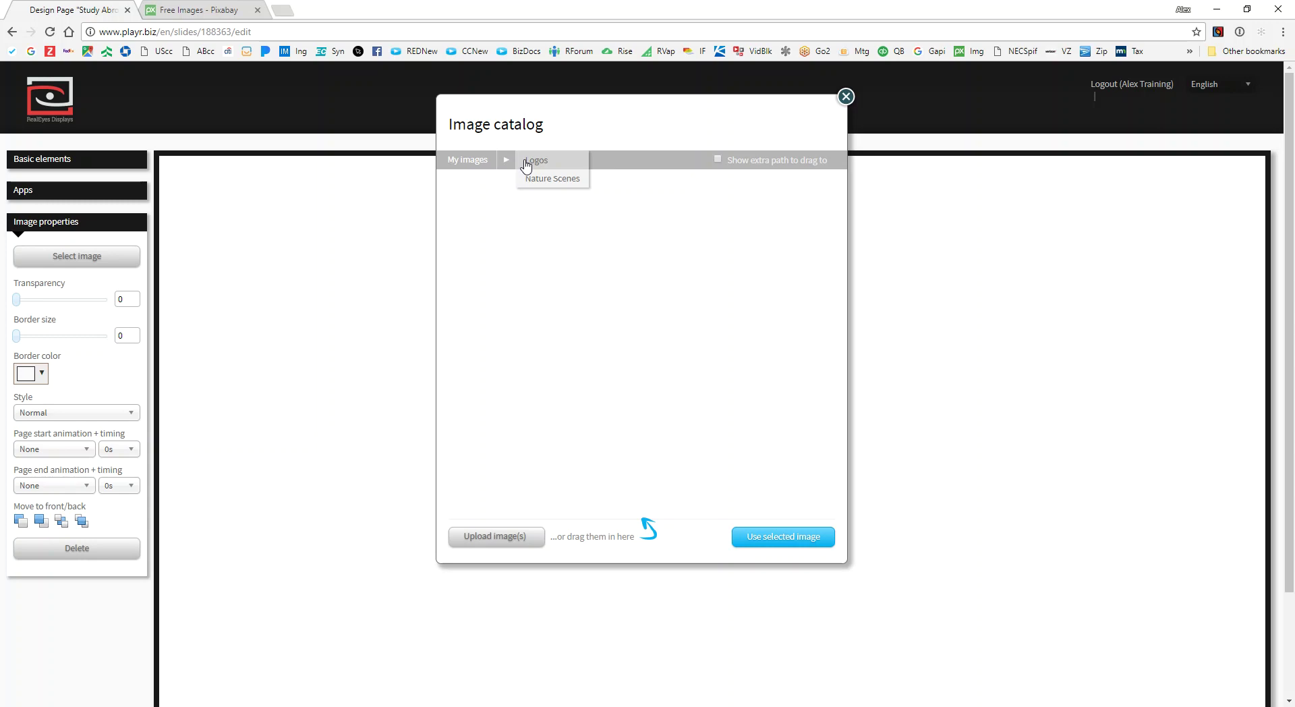
{"action": "left_click", "coordinate": [530, 162]}
{"action": "right_click", "coordinate": [540, 162]}
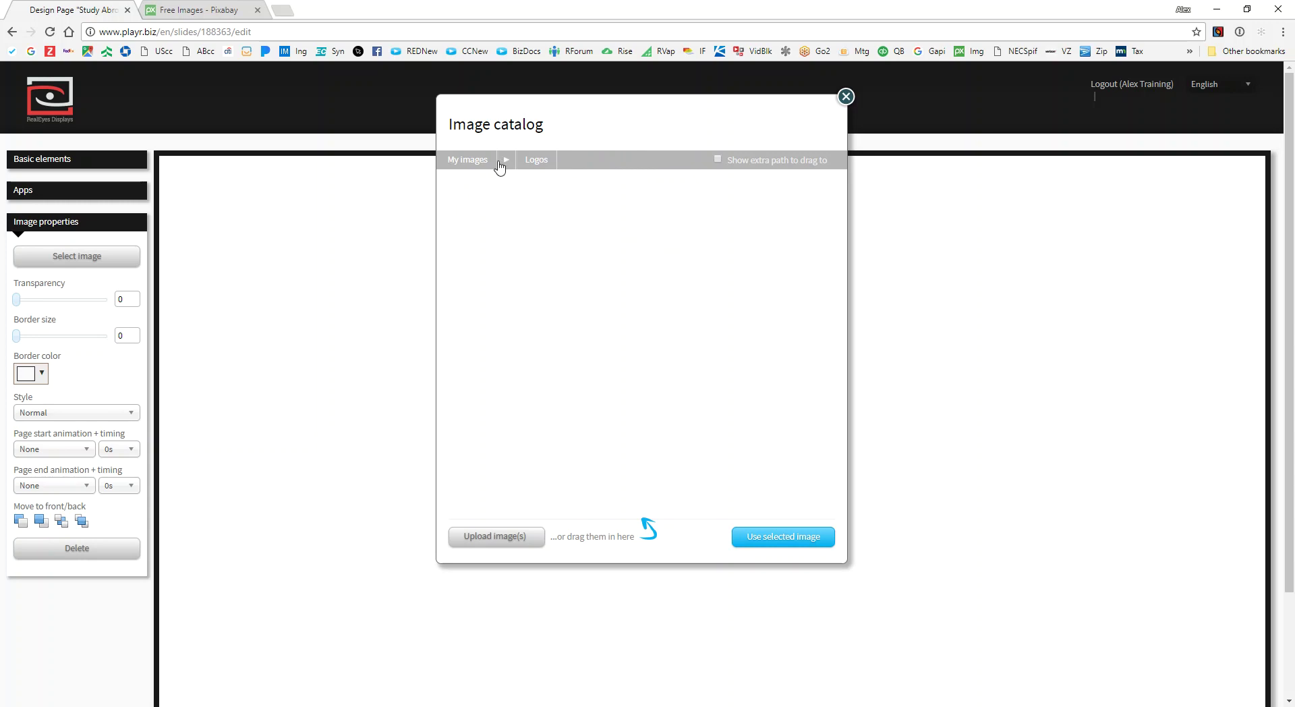
{"action": "mouse_move", "coordinate": [484, 168]}
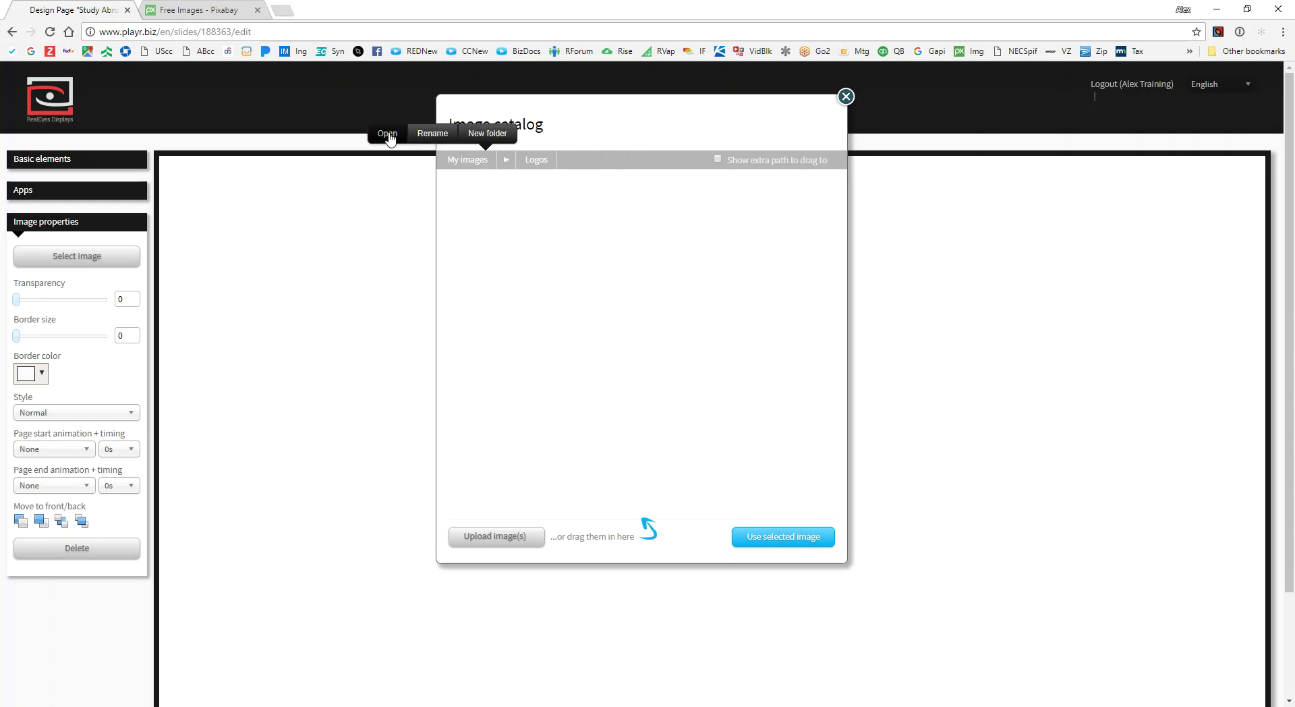
{"action": "left_click", "coordinate": [388, 135]}
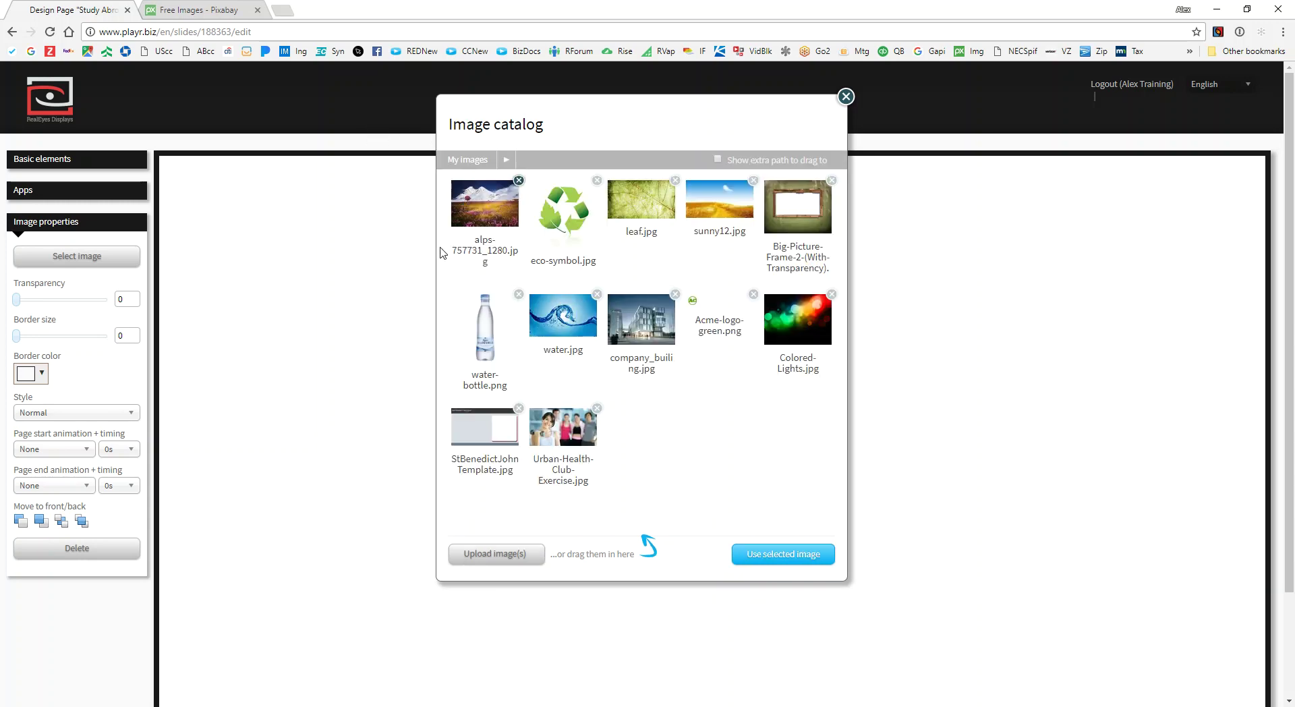
Show the extra path, set it to Nature Scenes, and move the alps, leaf and sunny12 images into that folder
{"action": "mouse_move", "coordinate": [495, 218]}
{"action": "left_mouse_down"}
{"action": "mouse_move", "coordinate": [533, 212]}
{"action": "mouse_move", "coordinate": [519, 156]}
{"action": "mouse_move", "coordinate": [606, 157]}
{"action": "mouse_move", "coordinate": [480, 158]}
{"action": "mouse_move", "coordinate": [562, 158]}
{"action": "mouse_move", "coordinate": [519, 201]}
{"action": "mouse_move", "coordinate": [543, 155]}
{"action": "mouse_move", "coordinate": [496, 179]}
{"action": "mouse_move", "coordinate": [514, 159]}
{"action": "mouse_move", "coordinate": [523, 169]}
{"action": "mouse_move", "coordinate": [490, 218]}
{"action": "left_mouse_up"}
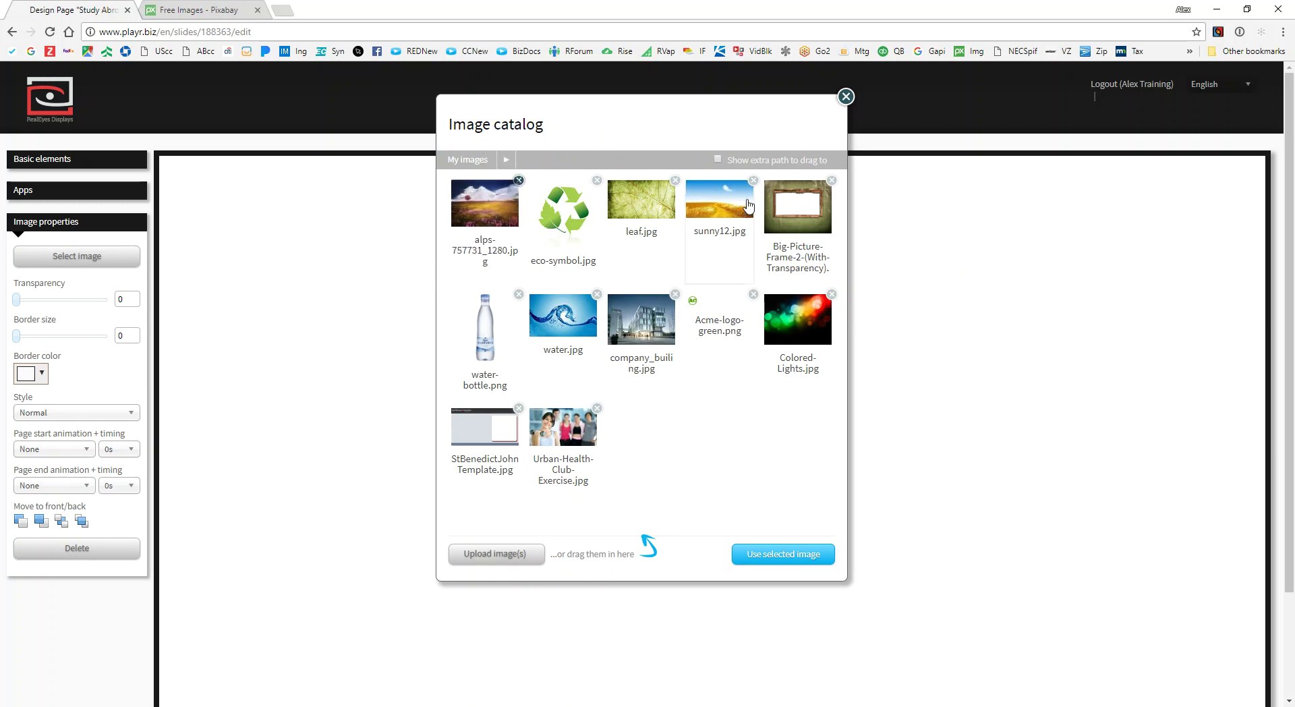
{"action": "left_click", "coordinate": [718, 160]}
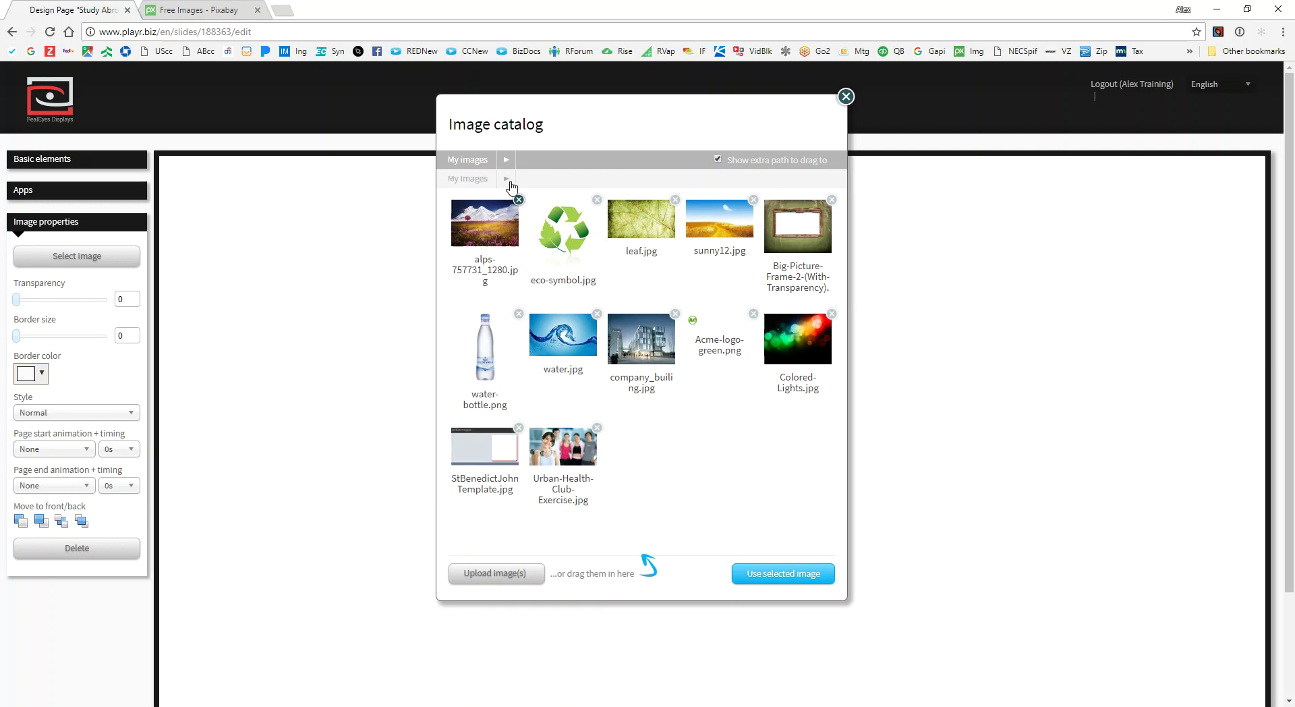
{"action": "left_click", "coordinate": [507, 179]}
{"action": "left_click", "coordinate": [550, 198]}
{"action": "left_click_drag", "start_coordinate": [471, 236], "coordinate": [553, 184]}
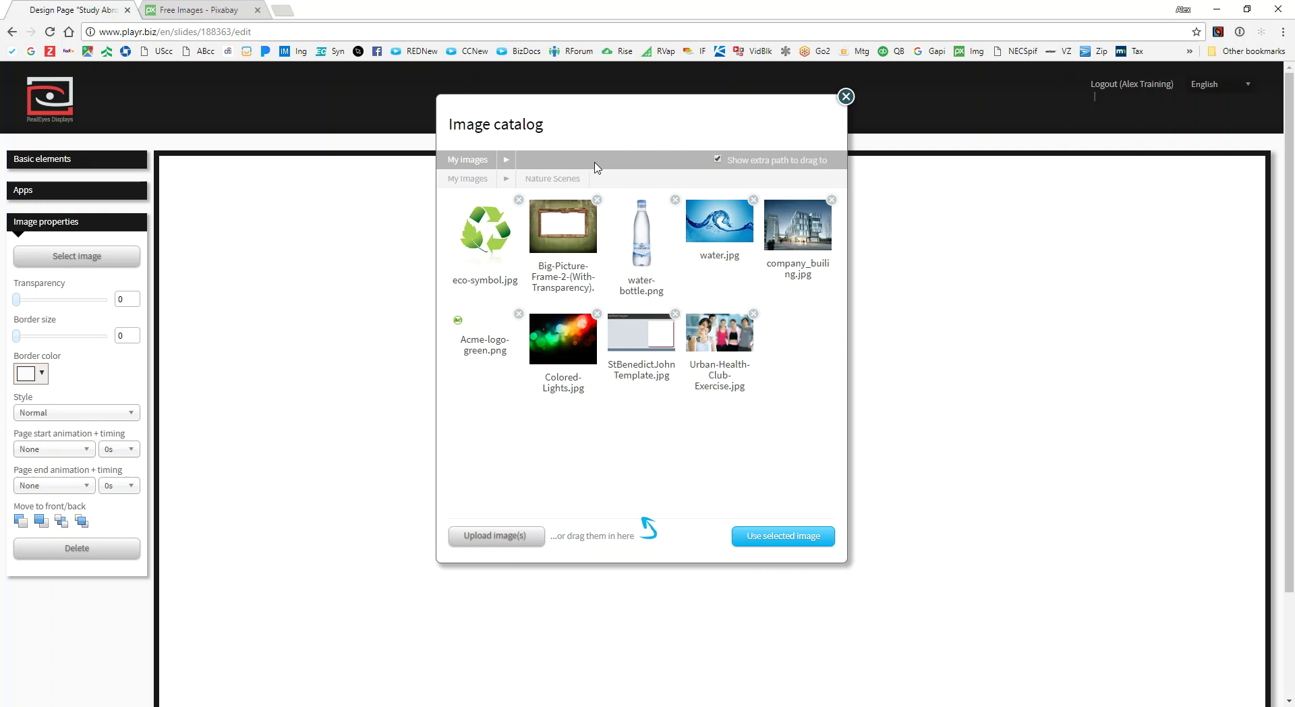
Open the Nature Scenes folder and start an image upload into it
{"action": "left_click", "coordinate": [508, 161]}
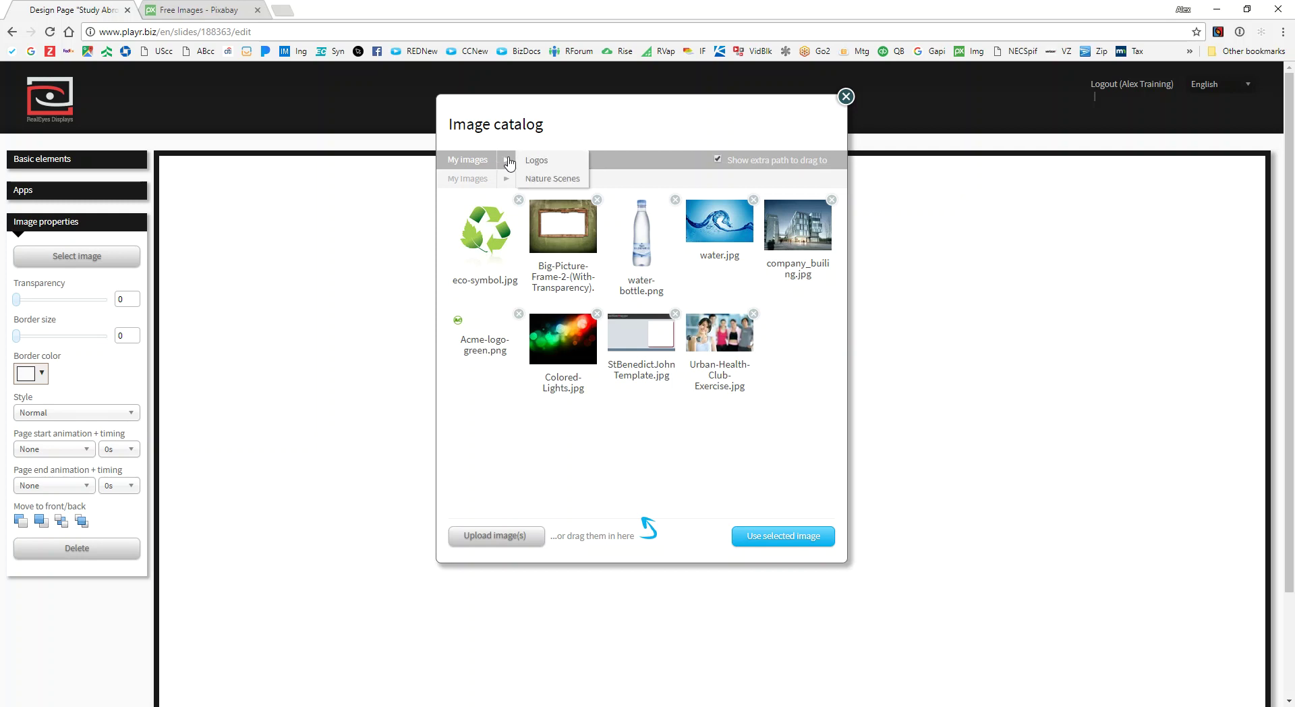
{"action": "left_click", "coordinate": [551, 179]}
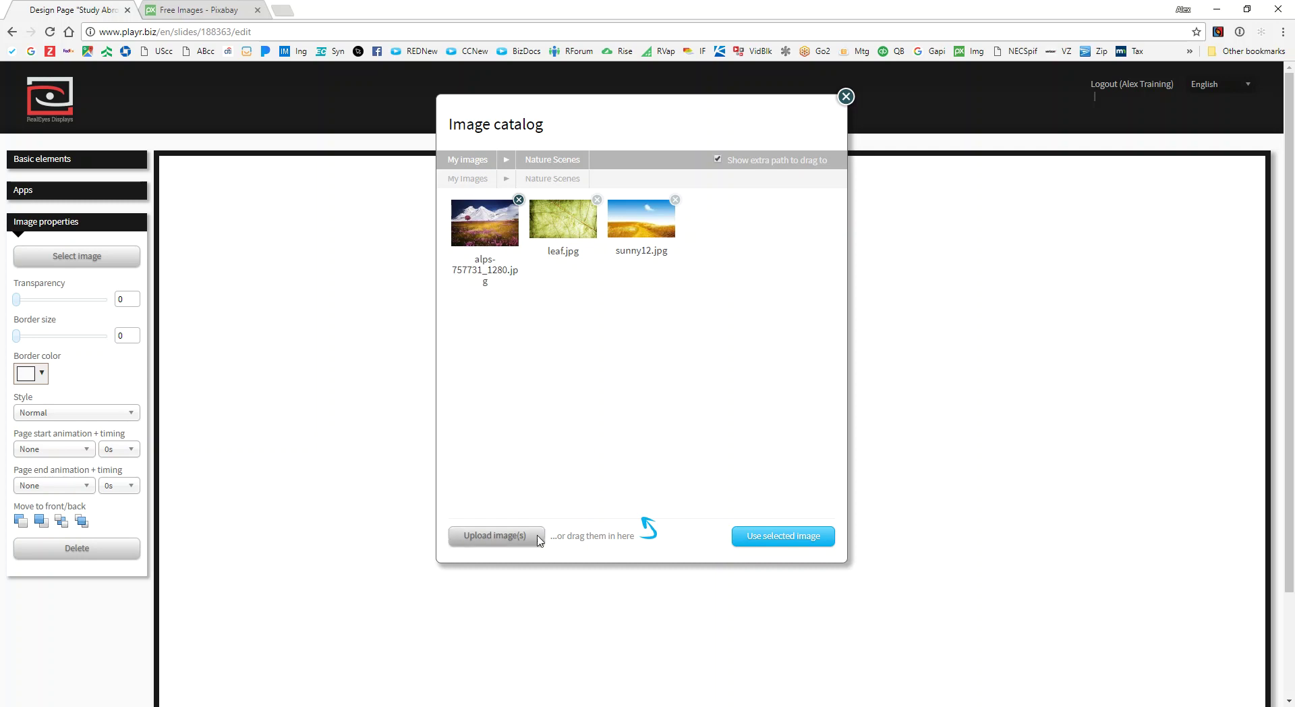
{"action": "left_click", "coordinate": [512, 541]}
{"action": "left_click", "coordinate": [233, 97]}
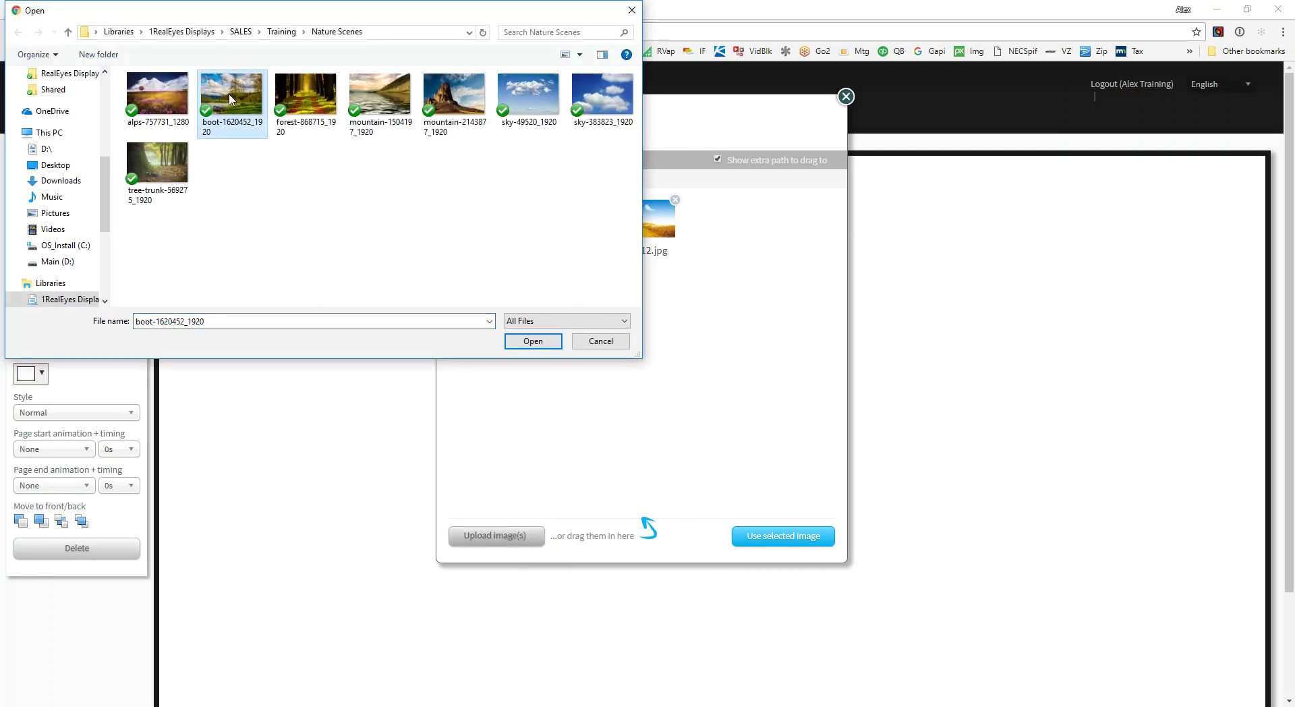
{"action": "left_click", "coordinate": [317, 108], "text": "ctrl"}
{"action": "left_click", "coordinate": [380, 94], "text": "ctrl"}
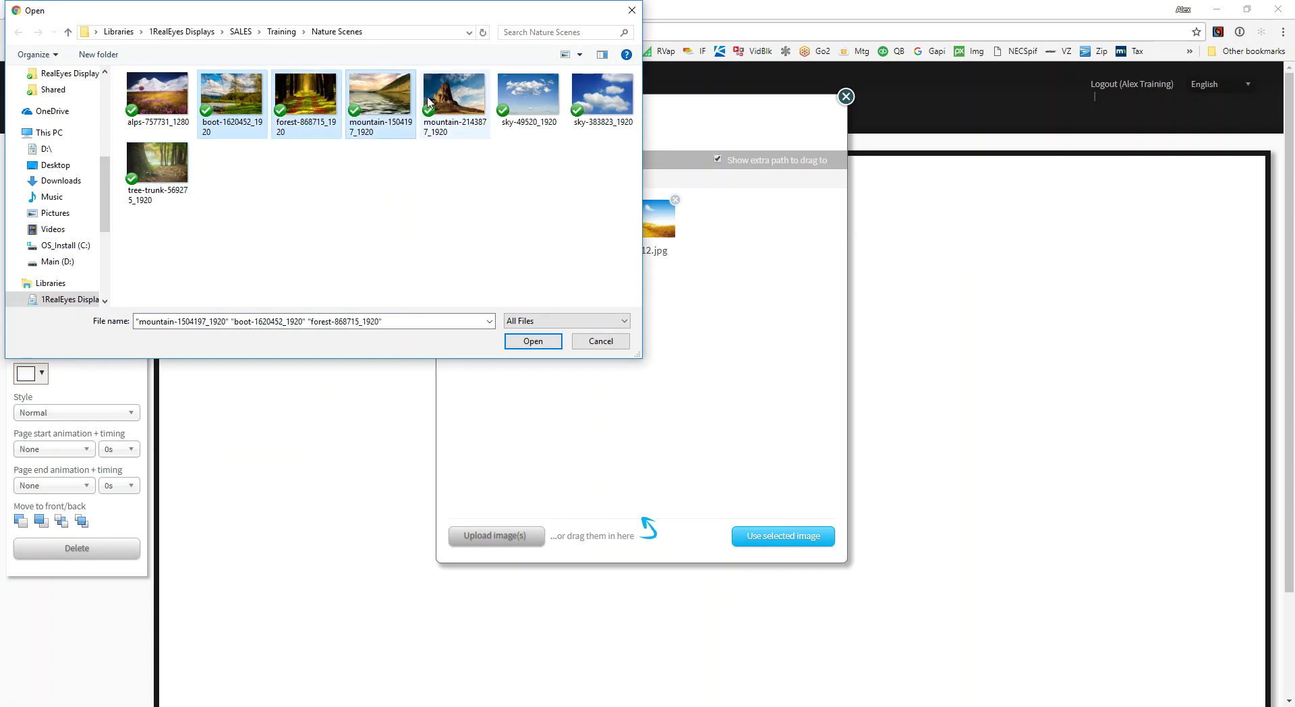
{"action": "left_click", "coordinate": [454, 94], "text": "ctrl"}
{"action": "left_click", "coordinate": [391, 202]}
Upload the seven images from boot-1620452_1920 through tree-trunk-569275_1920 to the Nature Scenes folder
{"action": "left_click", "coordinate": [237, 103]}
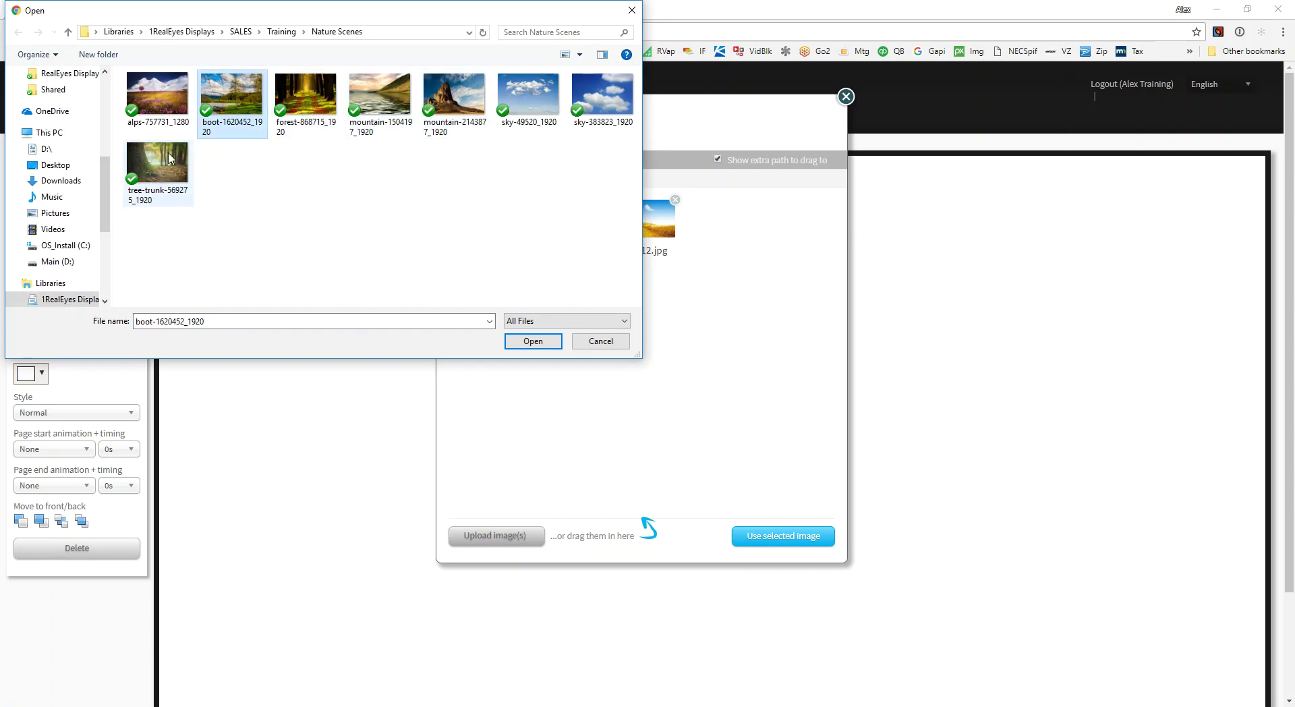
{"action": "left_click", "coordinate": [169, 158], "text": "shift"}
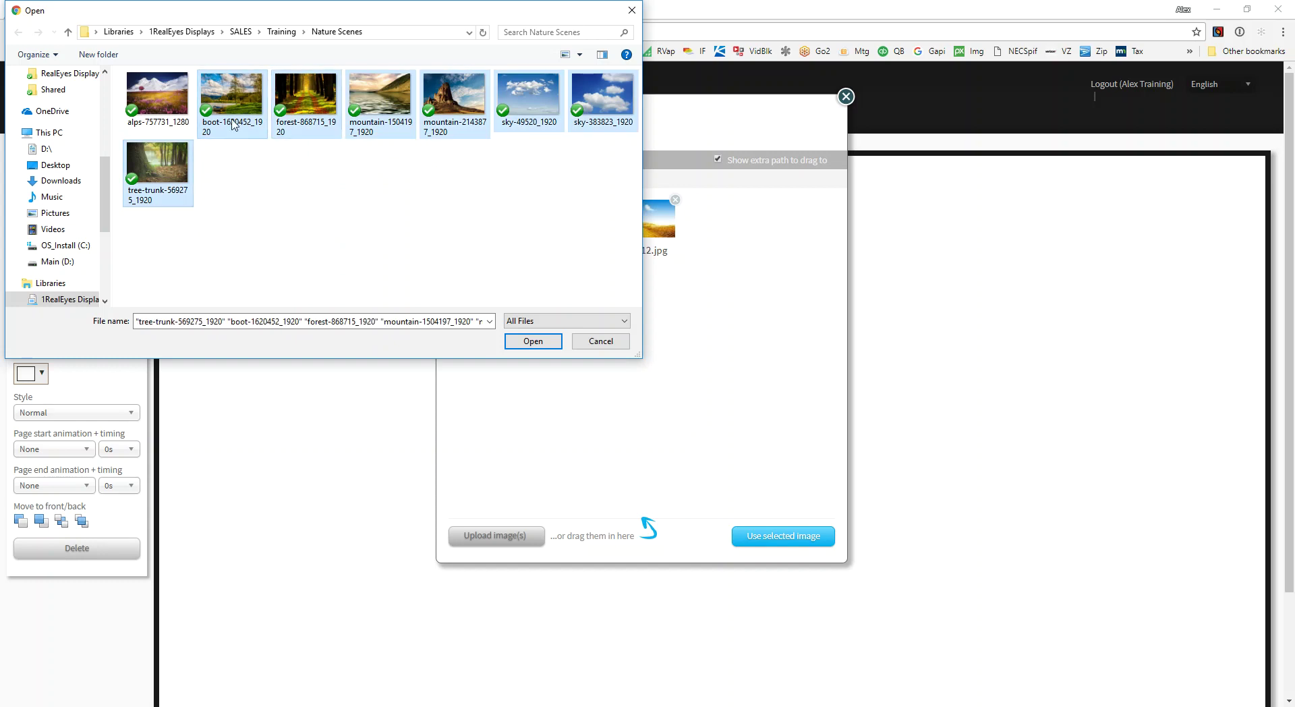
{"action": "left_click", "coordinate": [543, 346]}
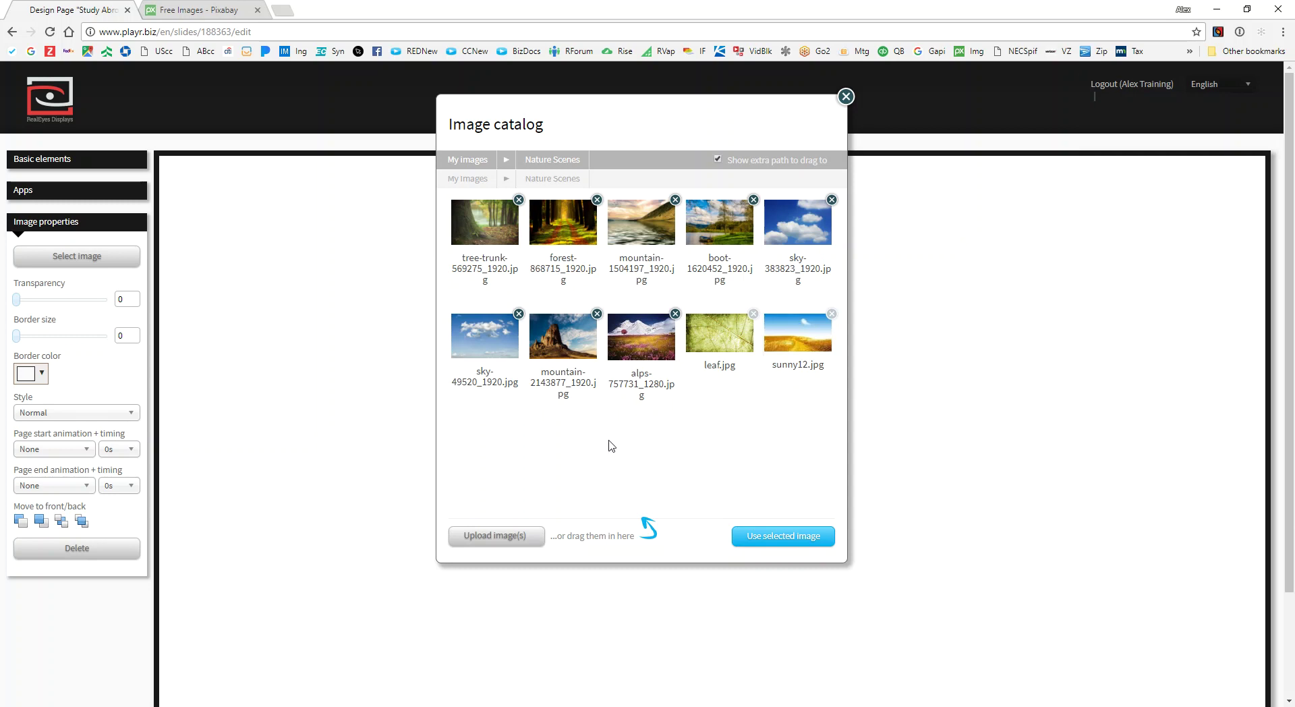
Insert mountain-2143877_1920.jpg on the page and move it to the page's upper-left corner, at about X -2, Y -18
{"action": "left_click", "coordinate": [559, 342]}
{"action": "left_click", "coordinate": [758, 534]}
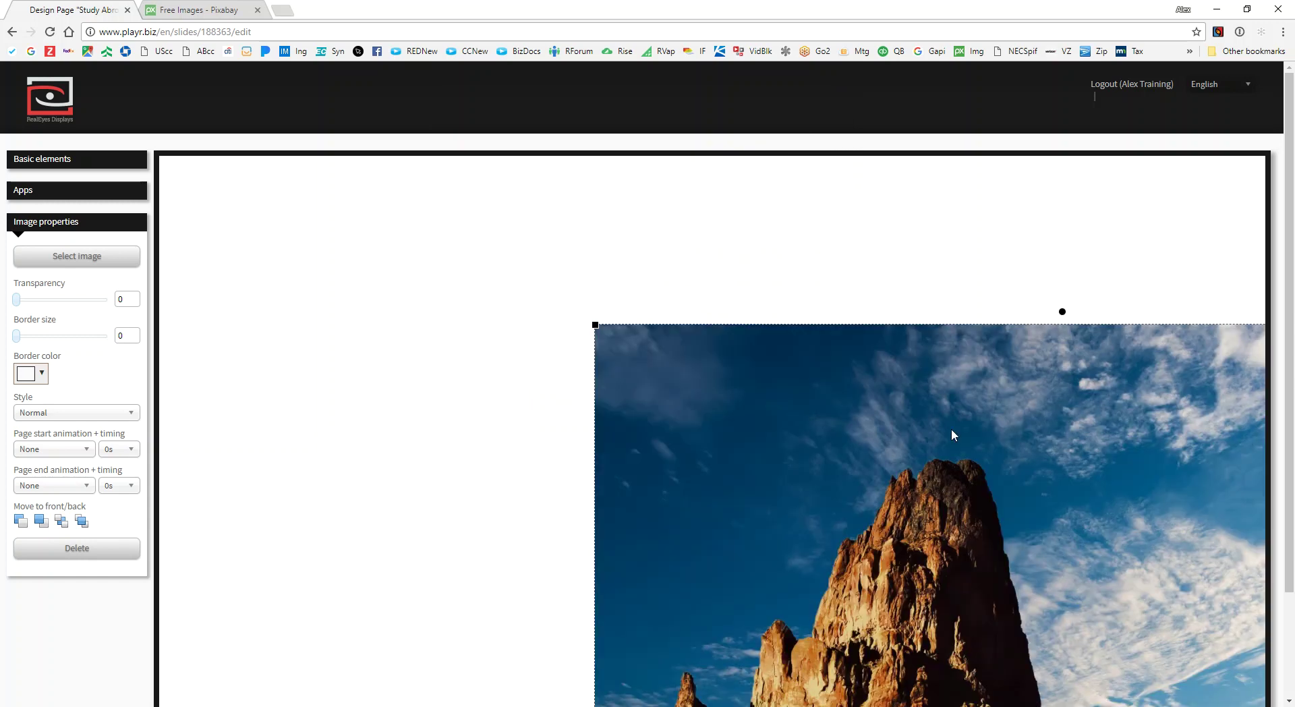
{"action": "scroll", "coordinate": [951, 431], "scroll_direction": "down", "scroll_amount": 2}
{"action": "left_click_drag", "start_coordinate": [911, 347], "coordinate": [654, 231]}
{"action": "scroll", "coordinate": [676, 364], "scroll_direction": "up", "scroll_amount": 2}
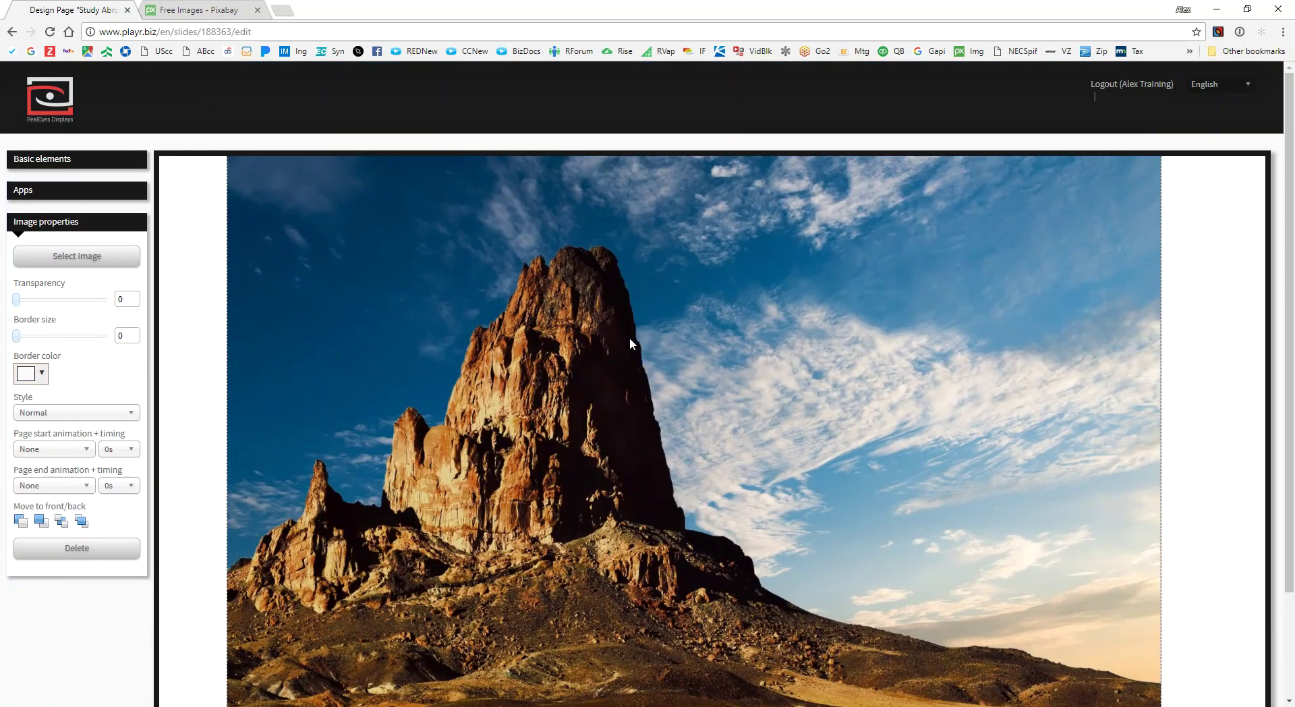
{"action": "left_click_drag", "start_coordinate": [639, 274], "coordinate": [570, 312]}
Enlarge the mountain image to about 1970 by 1314 and shift it to about X -33, Y -39 so it covers the page
{"action": "scroll", "coordinate": [743, 338], "scroll_direction": "down", "scroll_amount": 2}
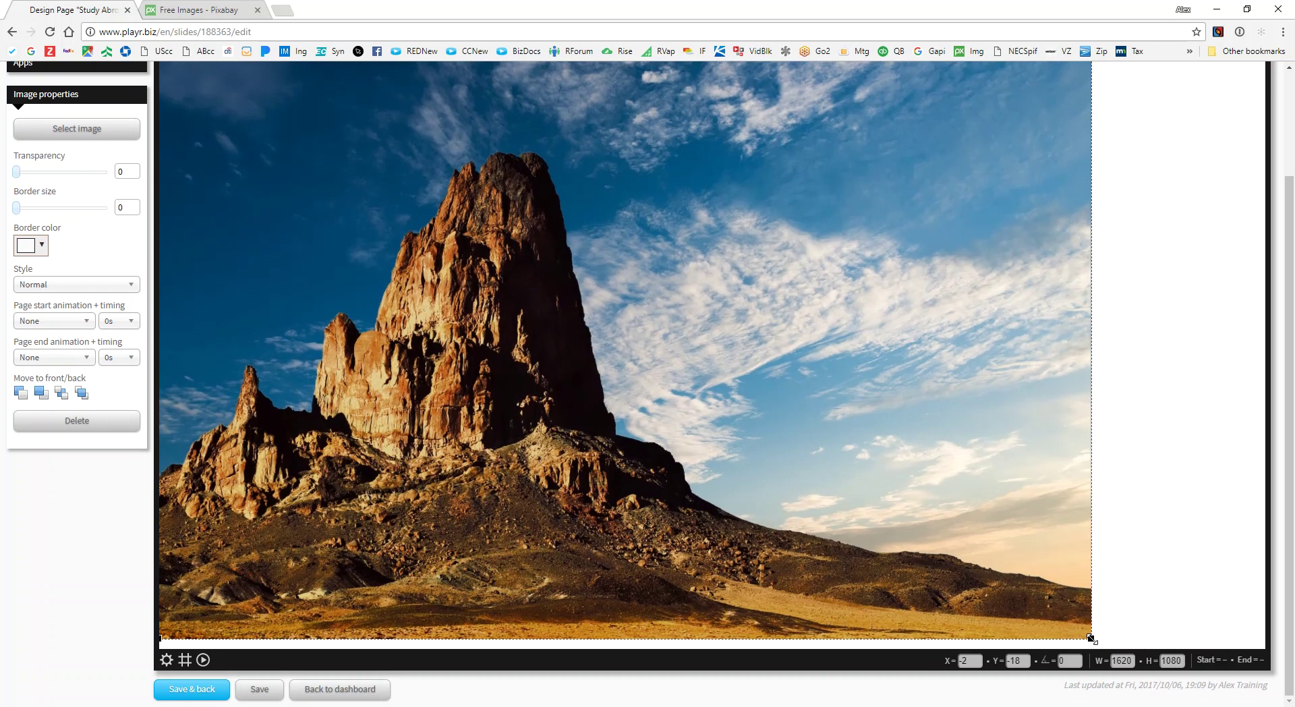
{"action": "left_click_drag", "start_coordinate": [1091, 638], "coordinate": [1189, 706]}
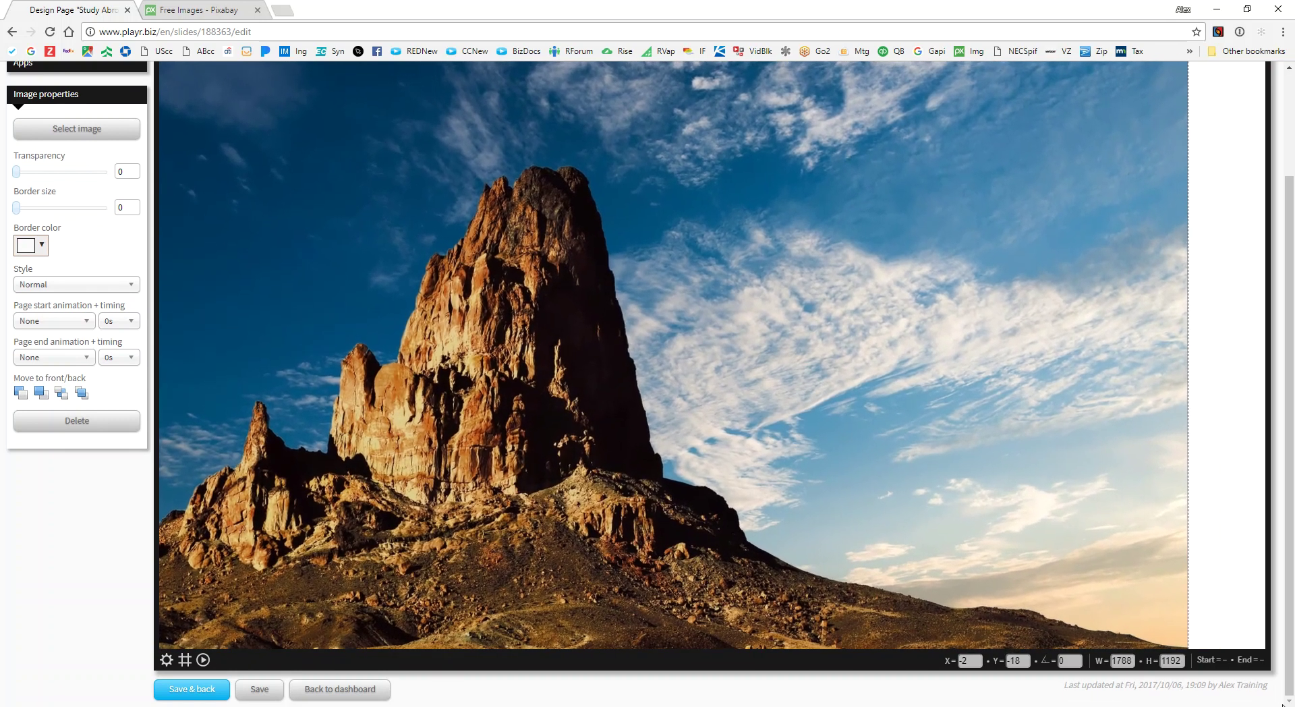
{"action": "scroll", "coordinate": [1147, 499], "scroll_direction": "up", "scroll_amount": 2}
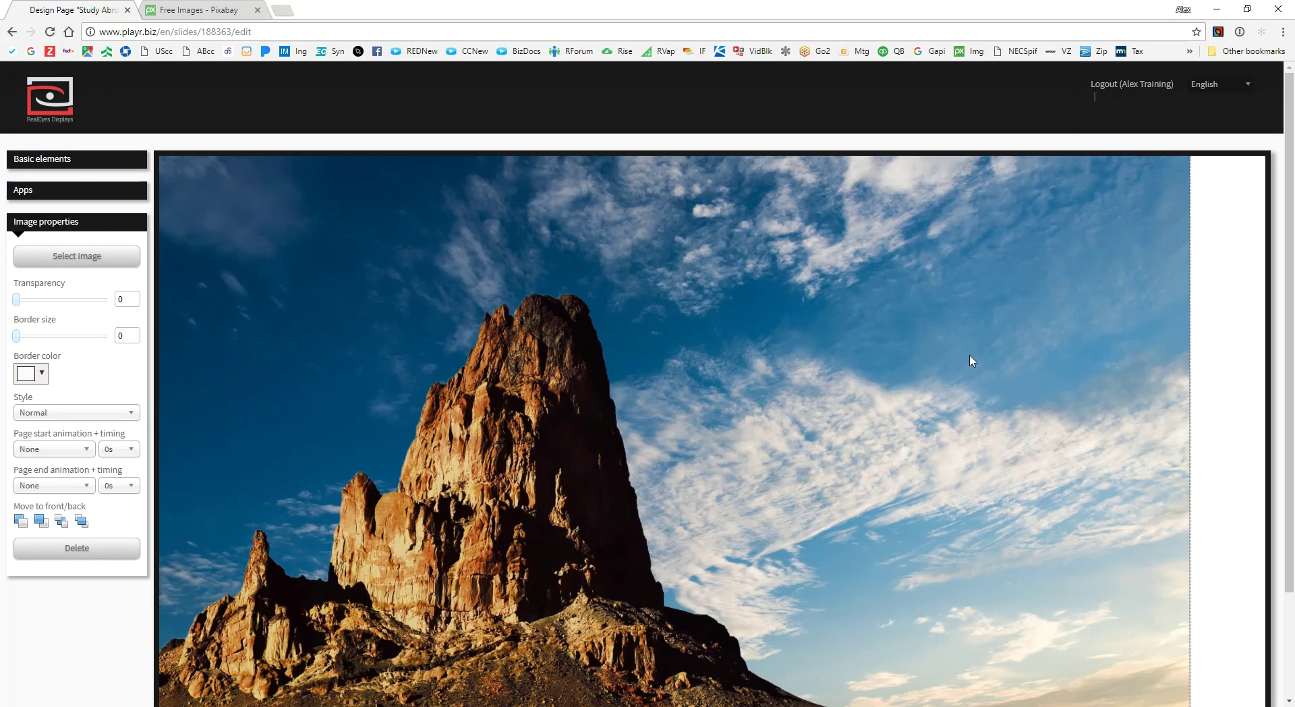
{"action": "left_click_drag", "start_coordinate": [1198, 203], "coordinate": [1281, 137]}
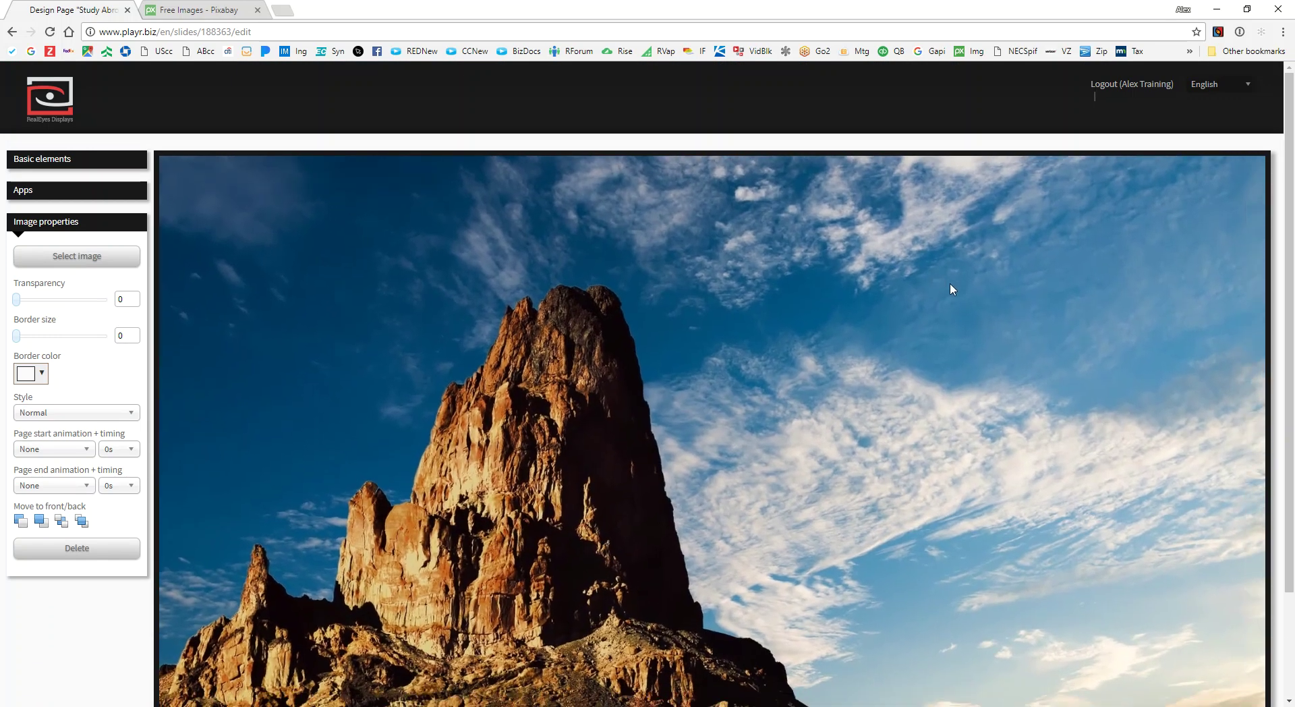
{"action": "scroll", "coordinate": [898, 273], "scroll_direction": "down", "scroll_amount": 2}
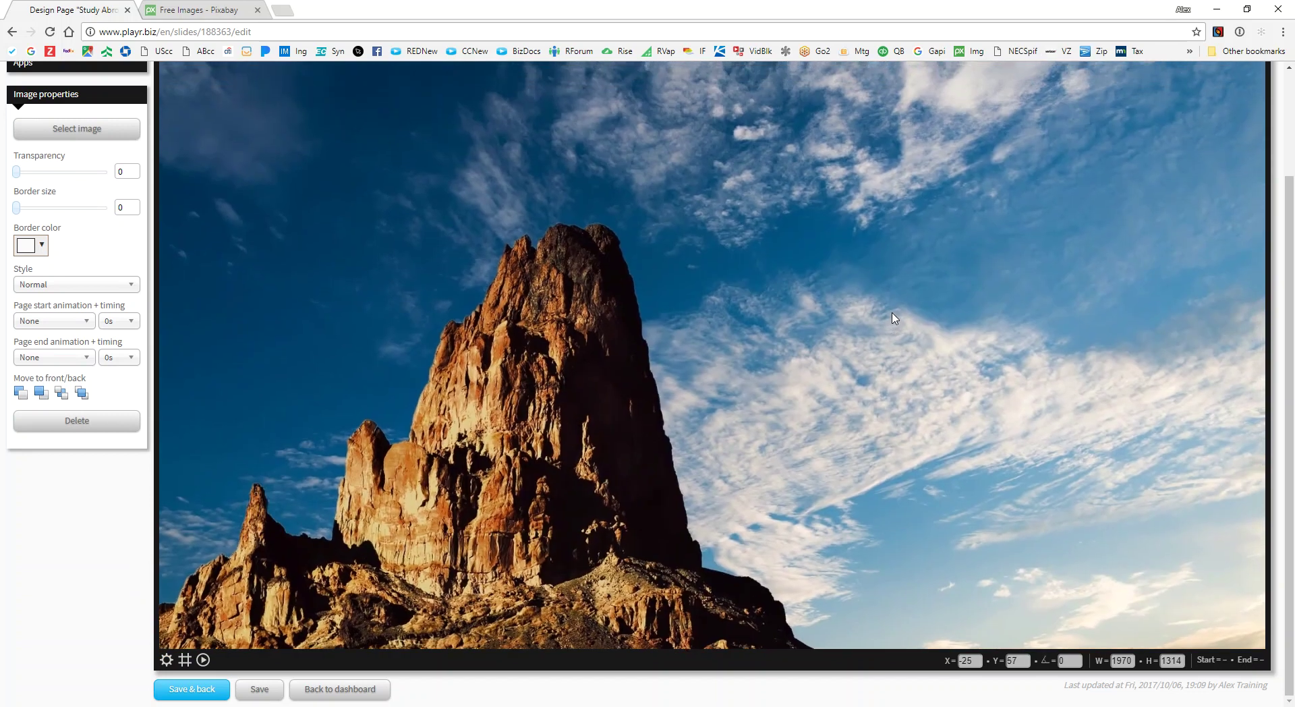
{"action": "scroll", "coordinate": [766, 350], "scroll_direction": "up", "scroll_amount": 2}
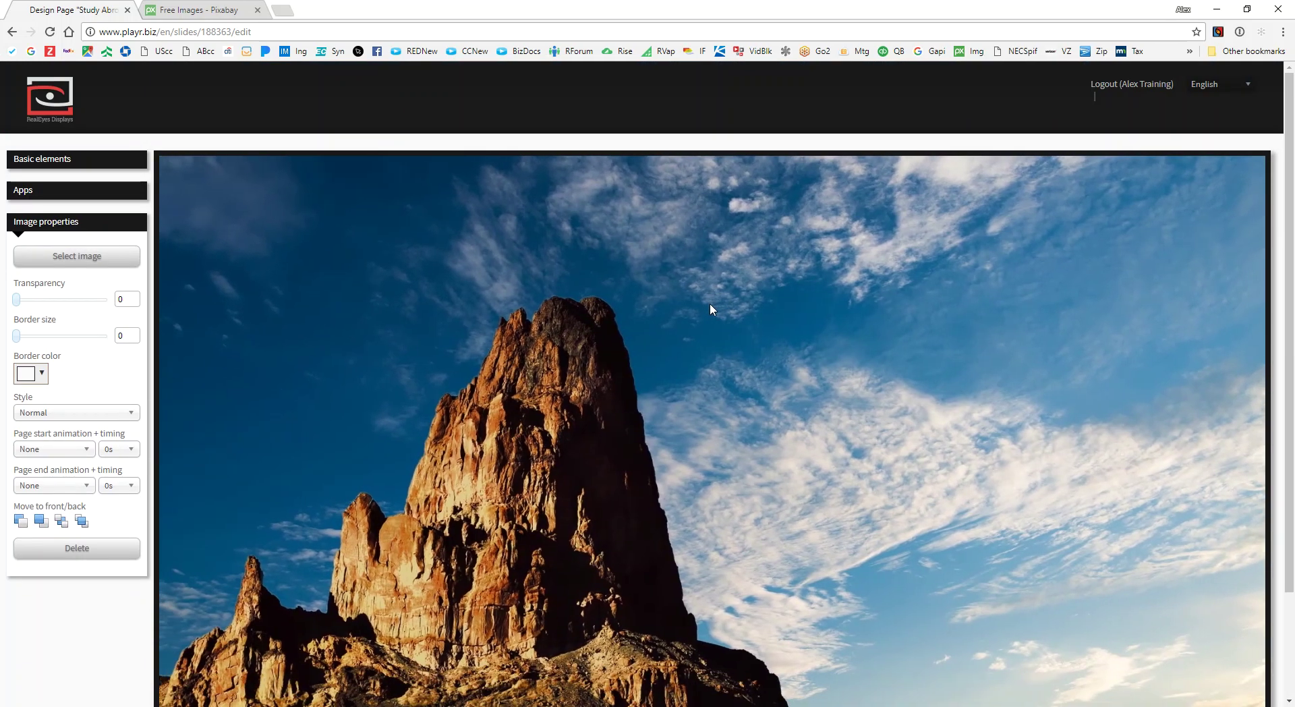
{"action": "scroll", "coordinate": [604, 390], "scroll_direction": "down", "scroll_amount": 2}
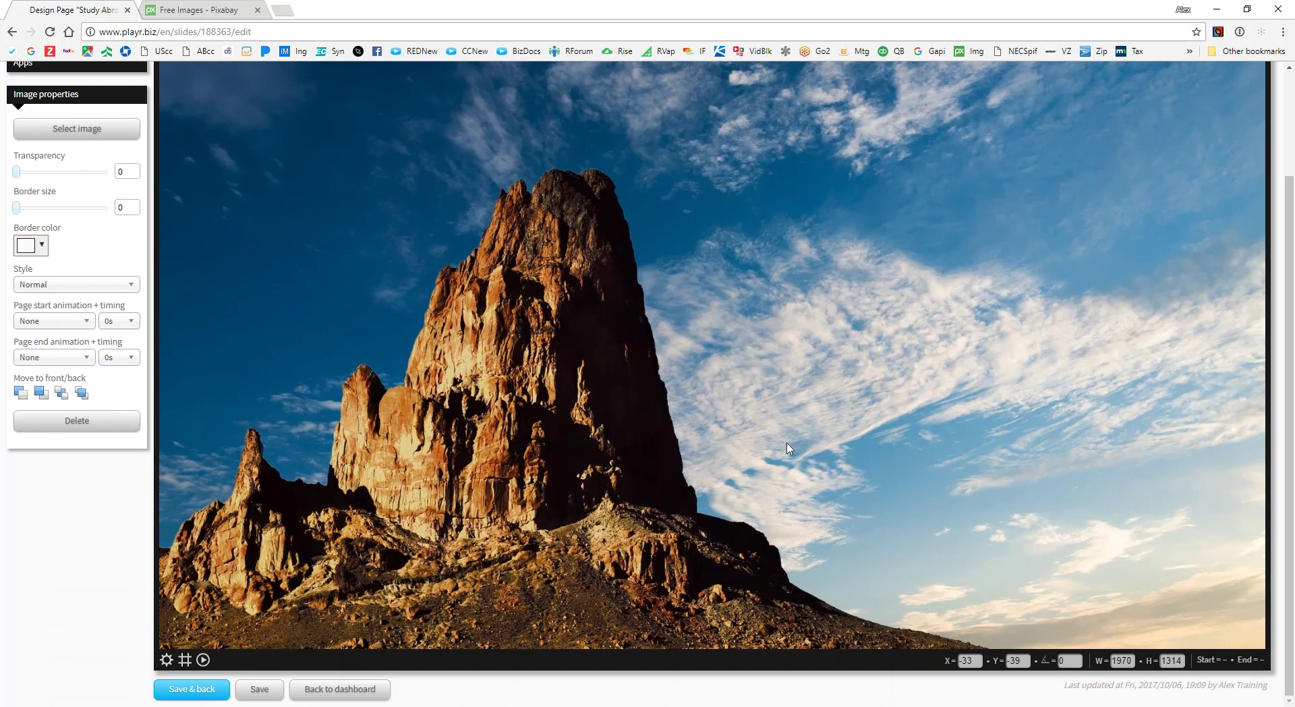
{"action": "scroll", "coordinate": [747, 461], "scroll_direction": "up", "scroll_amount": 2}
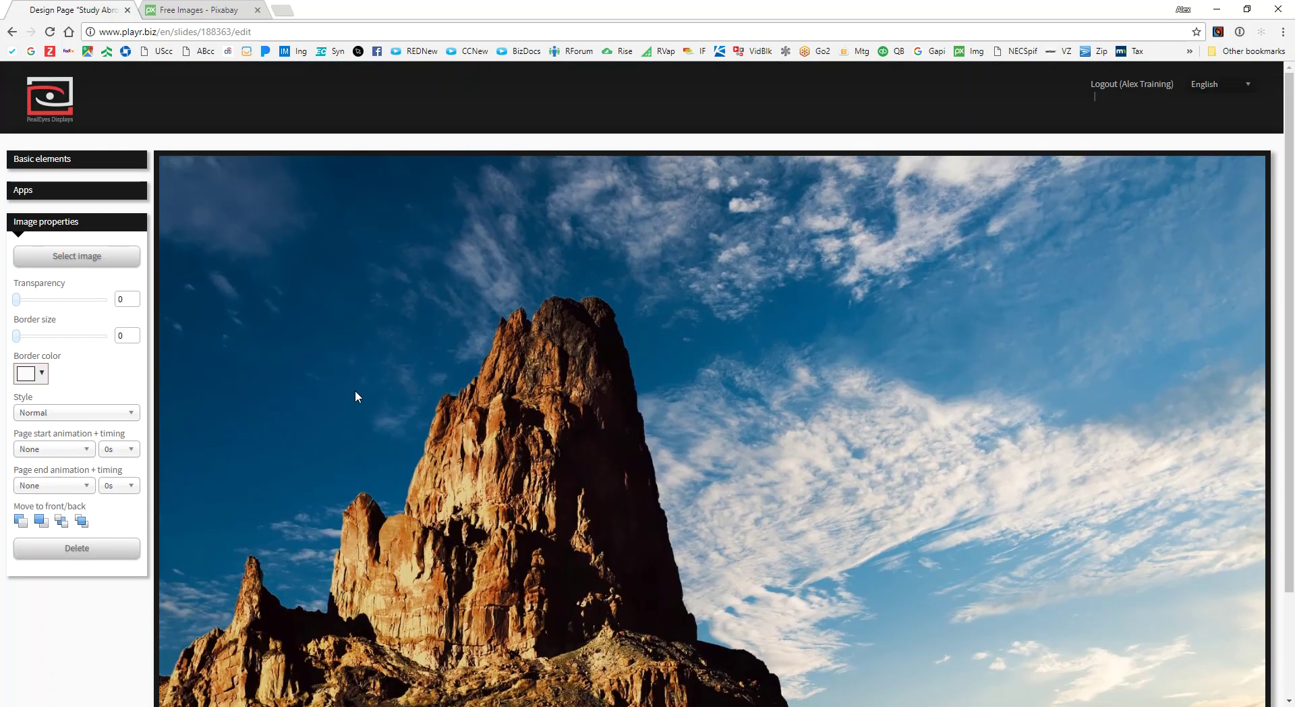
Insert a box near the page's upper-left corner and stretch it into a tall vertical strip about 236 by 1064
{"action": "left_click", "coordinate": [76, 159]}
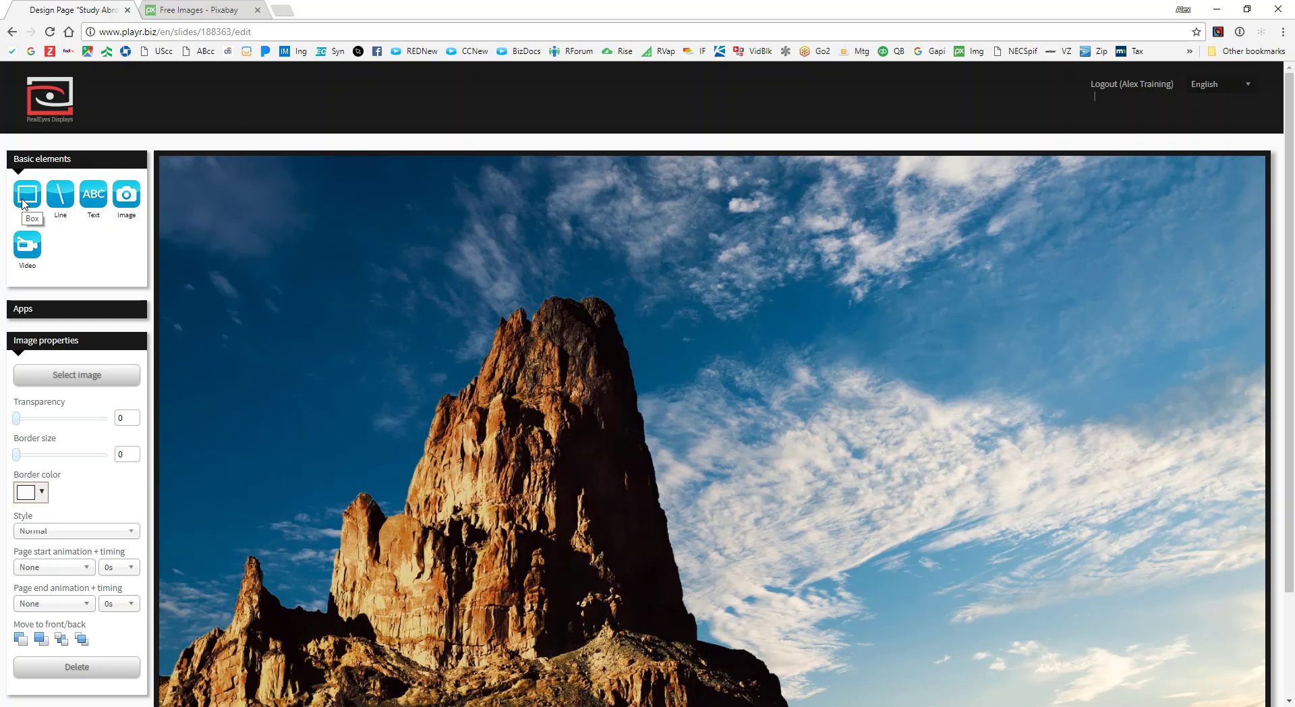
{"action": "left_click_drag", "start_coordinate": [24, 204], "coordinate": [242, 204]}
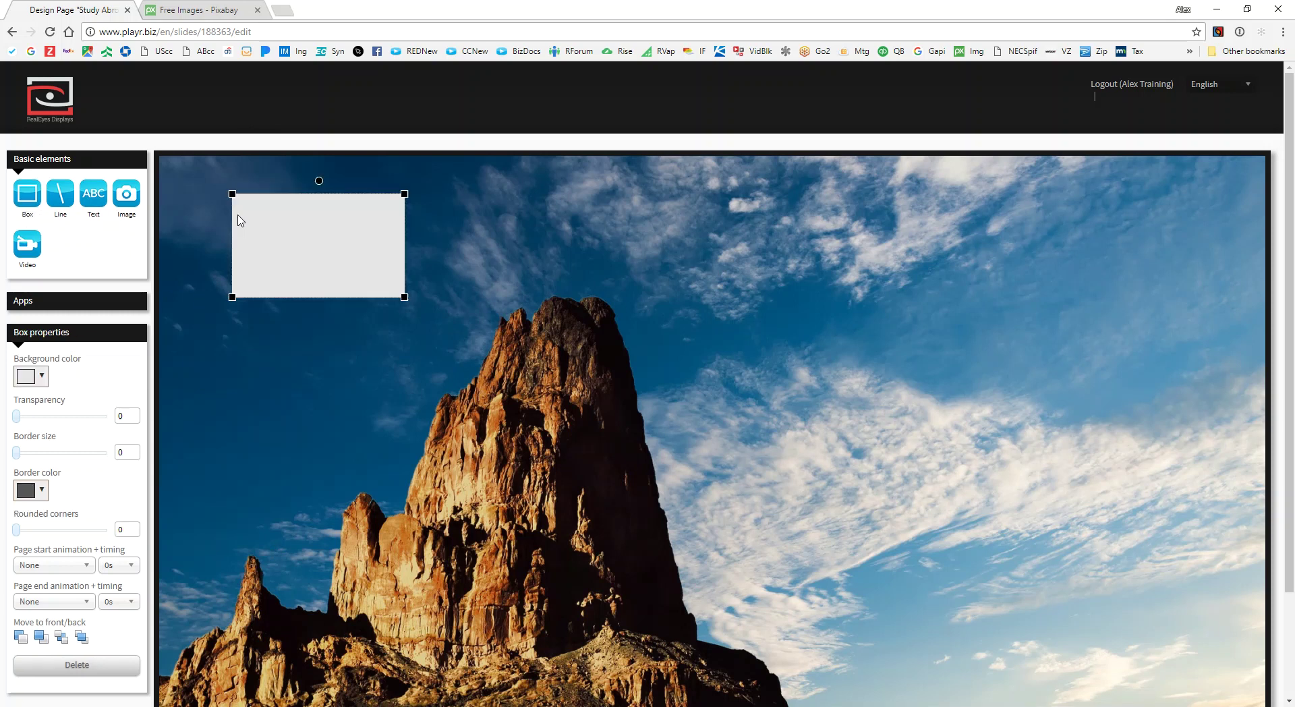
{"action": "left_click_drag", "start_coordinate": [338, 222], "coordinate": [277, 194]}
{"action": "scroll", "coordinate": [335, 221], "scroll_direction": "down", "scroll_amount": 2}
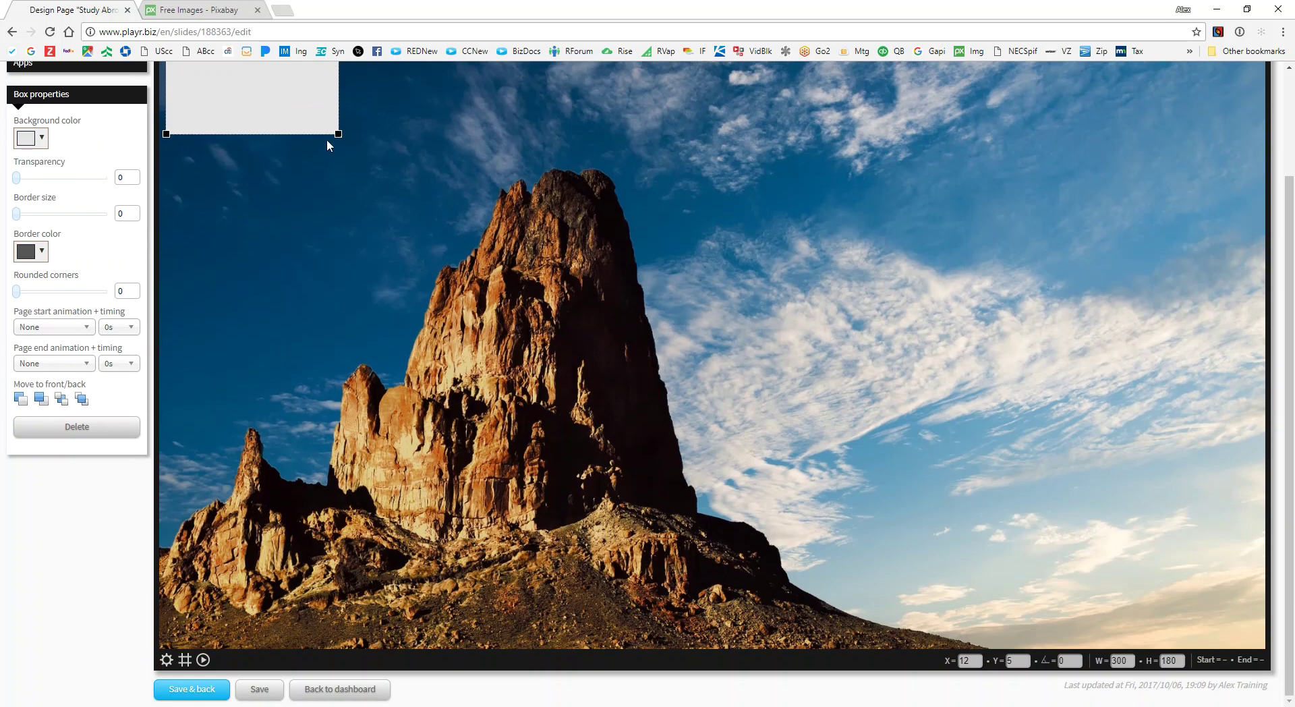
{"action": "left_click_drag", "start_coordinate": [338, 133], "coordinate": [303, 641]}
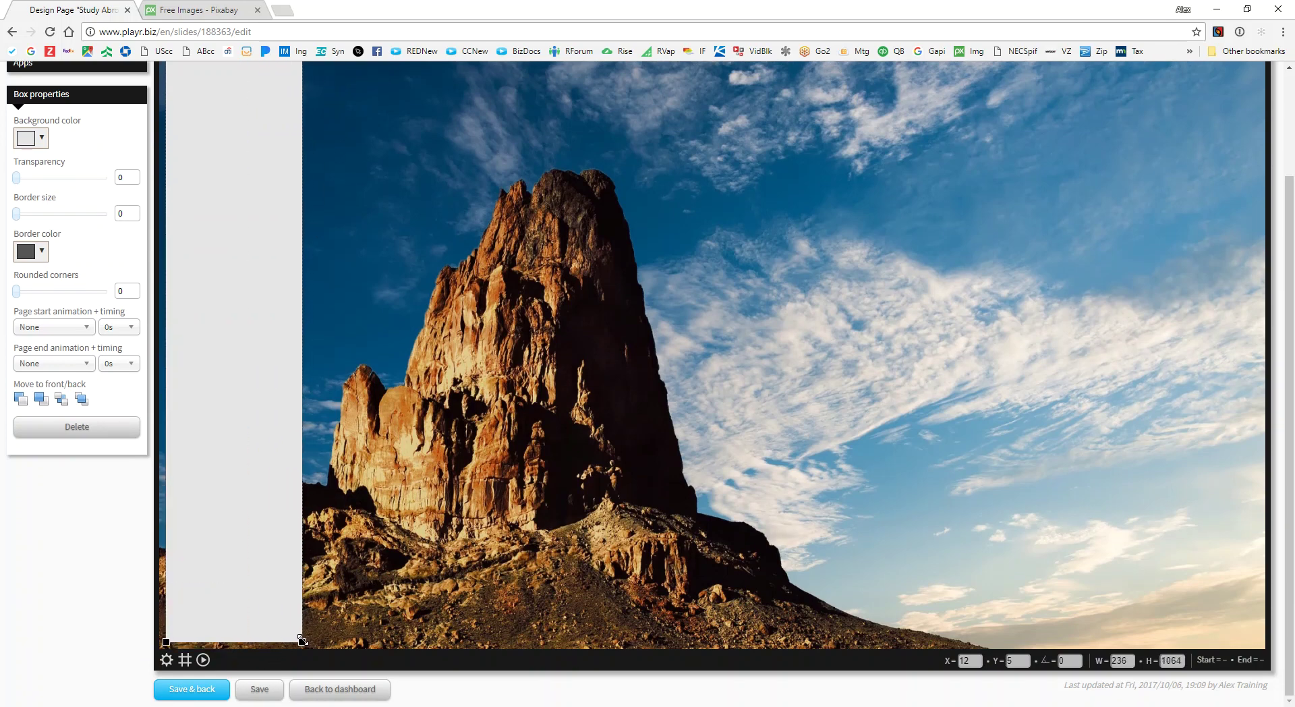
{"action": "scroll", "coordinate": [322, 405], "scroll_direction": "up", "scroll_amount": 2}
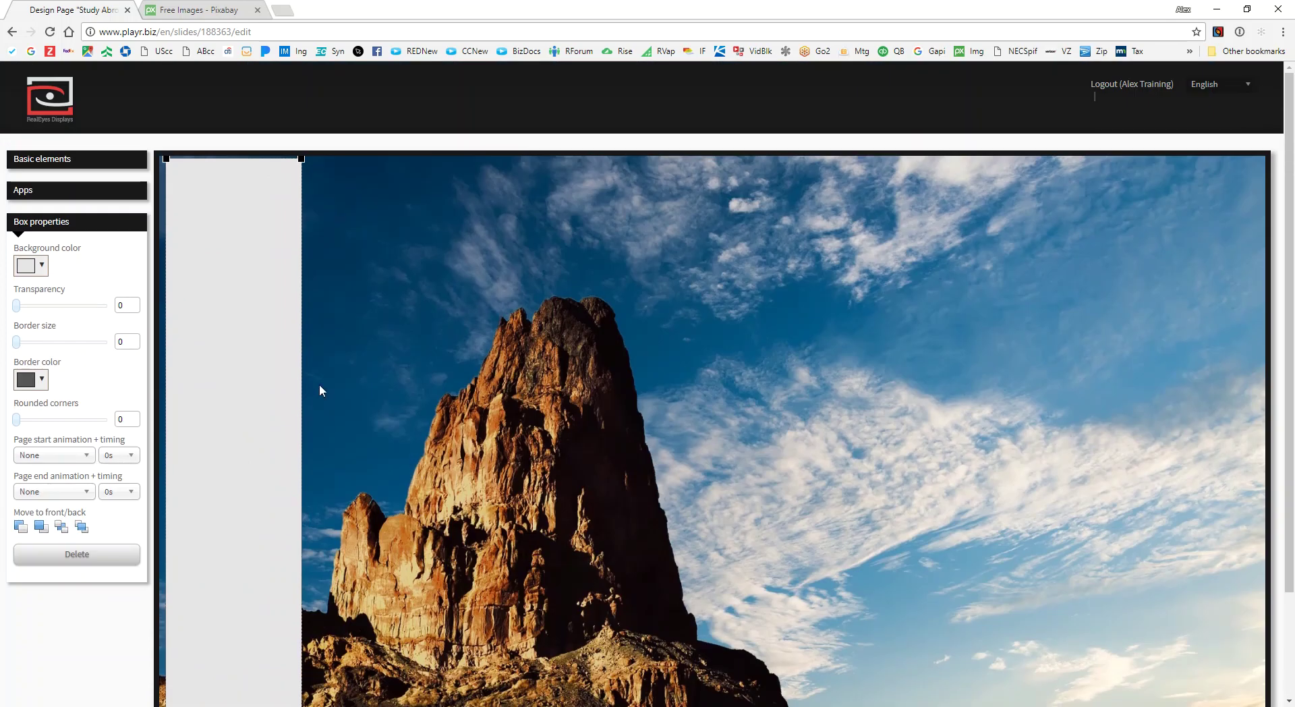
Shift the vertical box to about X 15, Y 16 and resize it to about 239 by 1050
{"action": "left_click_drag", "start_coordinate": [246, 294], "coordinate": [248, 305]}
{"action": "scroll", "coordinate": [334, 383], "scroll_direction": "down", "scroll_amount": 2}
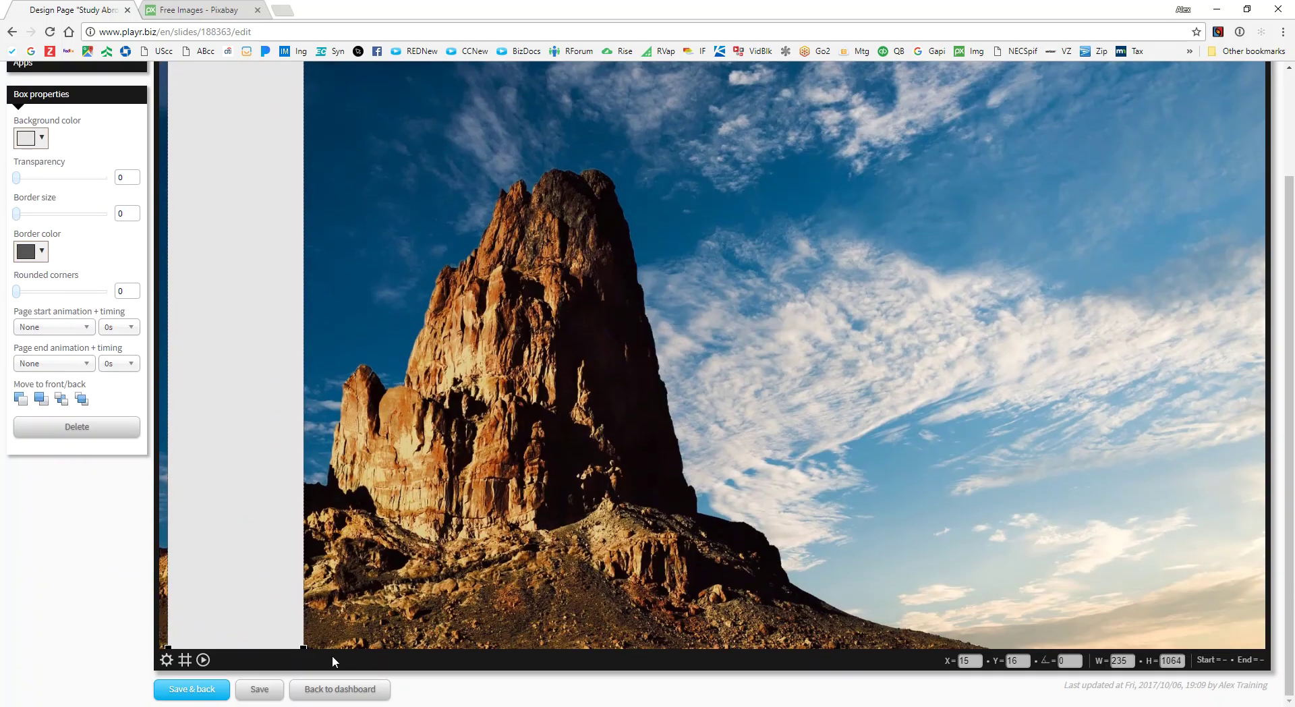
{"action": "left_click_drag", "start_coordinate": [303, 647], "coordinate": [305, 639]}
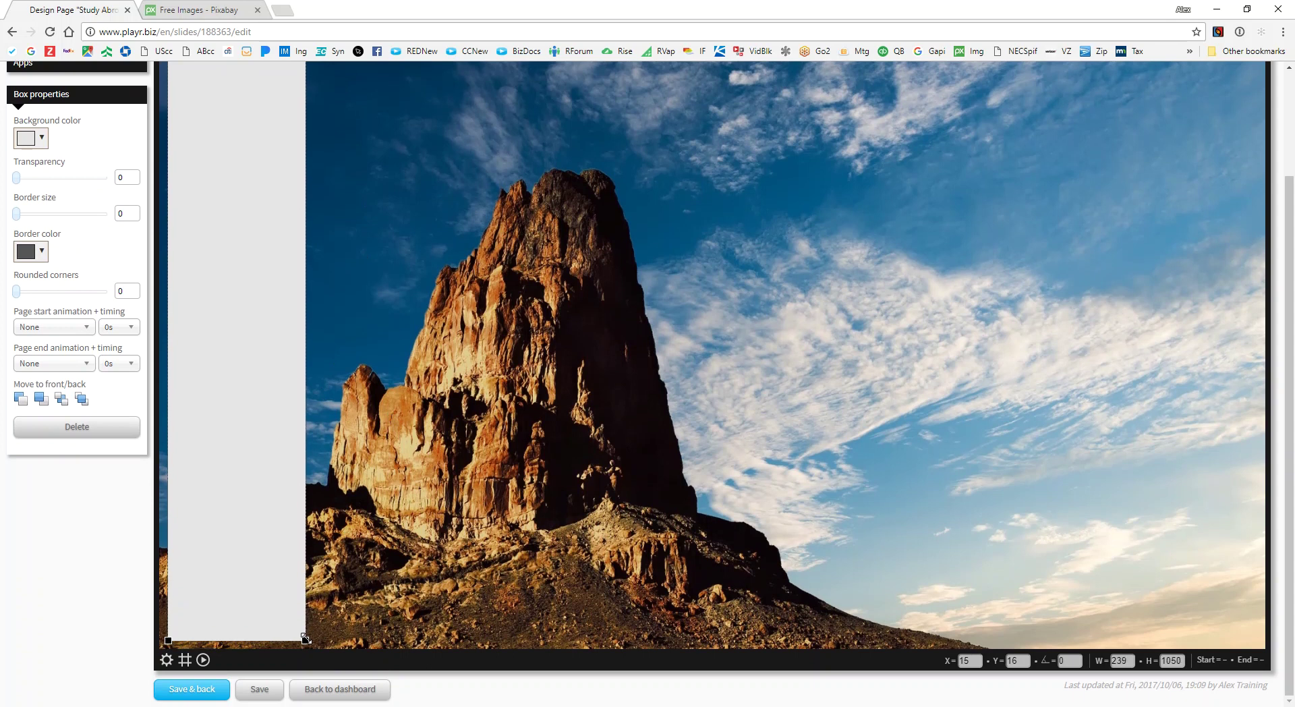
{"action": "scroll", "coordinate": [424, 574], "scroll_direction": "up", "scroll_amount": 2}
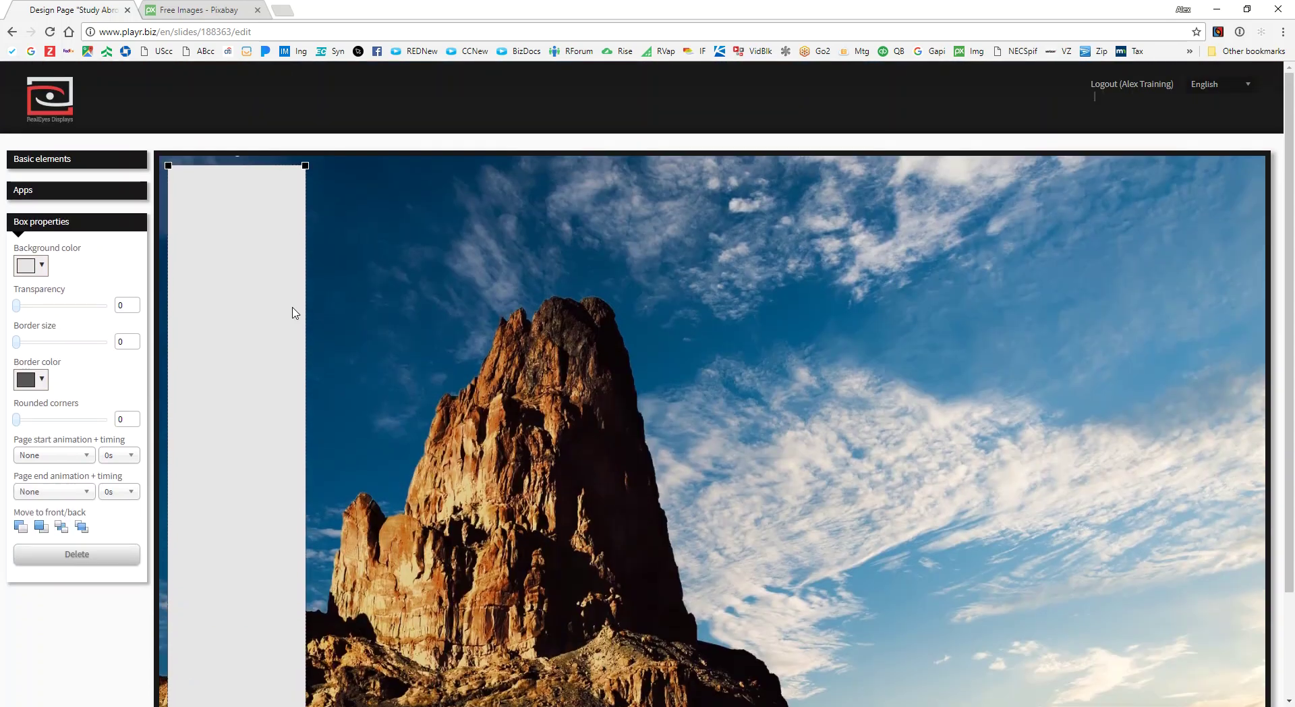
Alternate the selection between the vertical box and the mountain image to compare their available properties
{"action": "left_click", "coordinate": [524, 239]}
{"action": "left_click", "coordinate": [299, 263]}
{"action": "left_click", "coordinate": [27, 267]}
{"action": "left_click", "coordinate": [329, 241]}
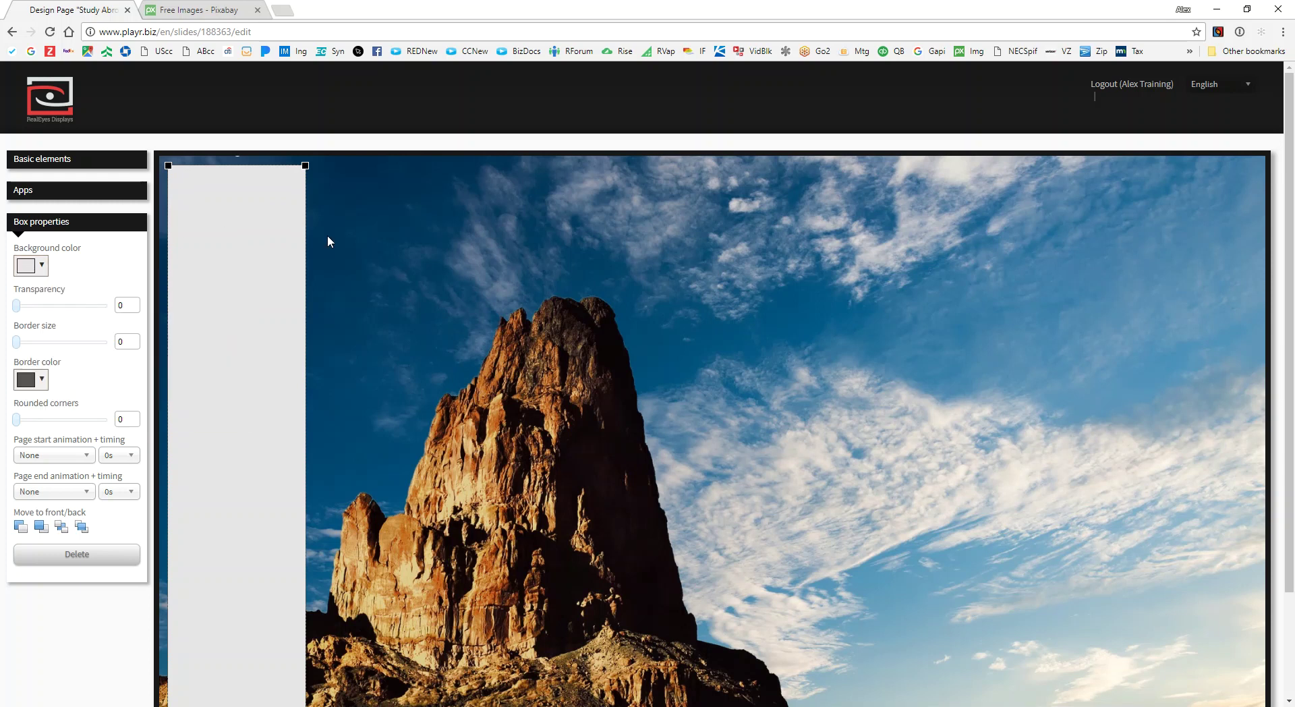
{"action": "left_click", "coordinate": [585, 390]}
{"action": "left_click", "coordinate": [223, 334]}
{"action": "left_click", "coordinate": [684, 369]}
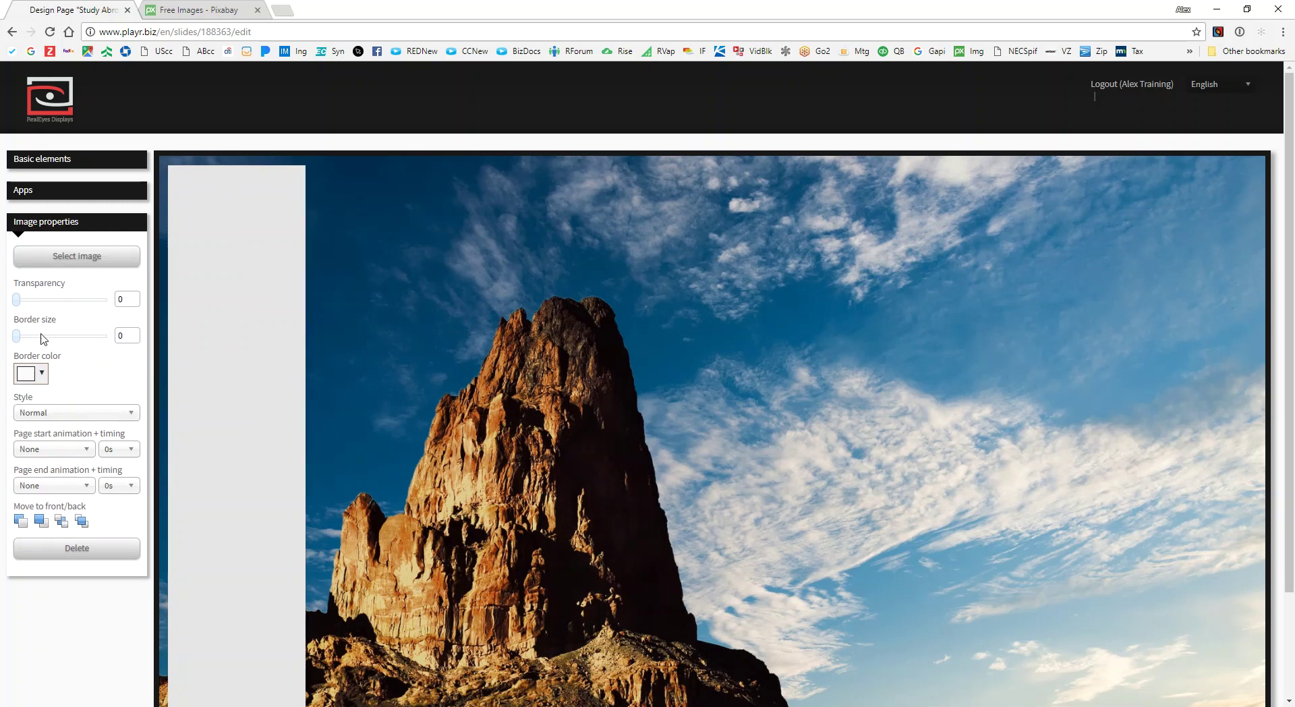
Set the vertical box's transparency to 47 and its rounded corners to 0
{"action": "left_click", "coordinate": [191, 336]}
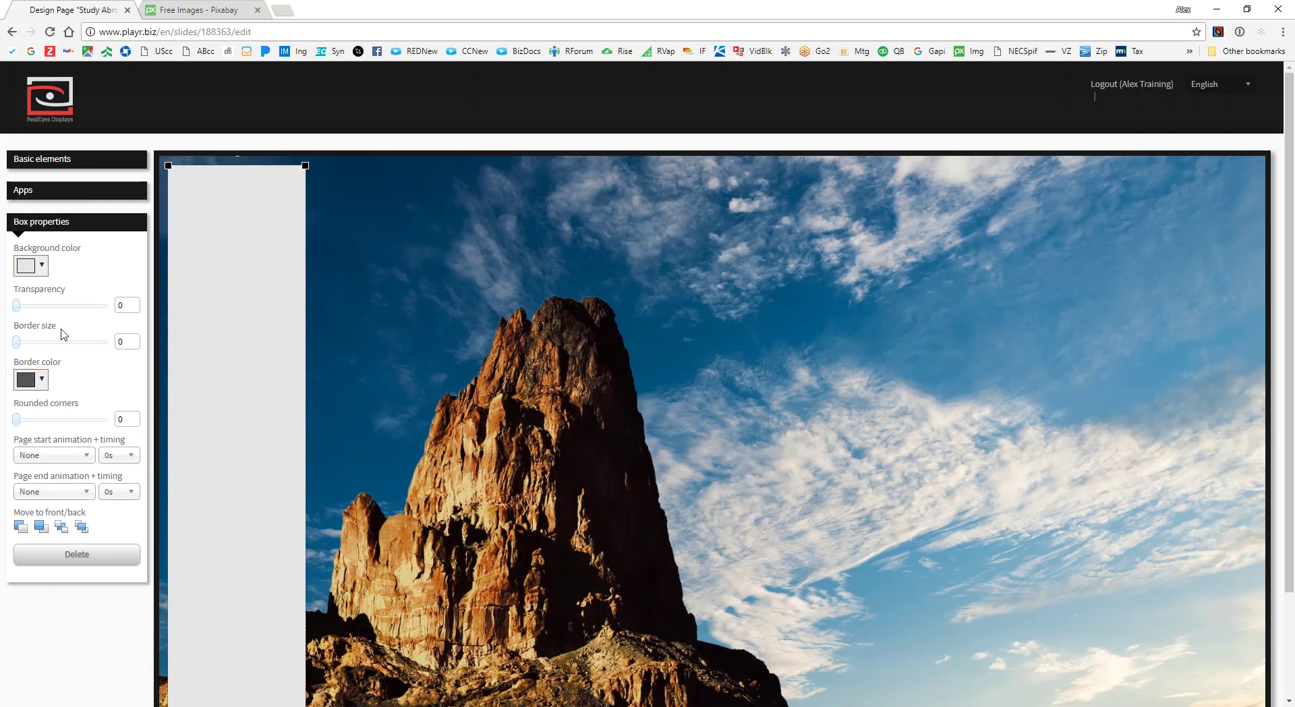
{"action": "left_click_drag", "start_coordinate": [18, 306], "coordinate": [5, 357]}
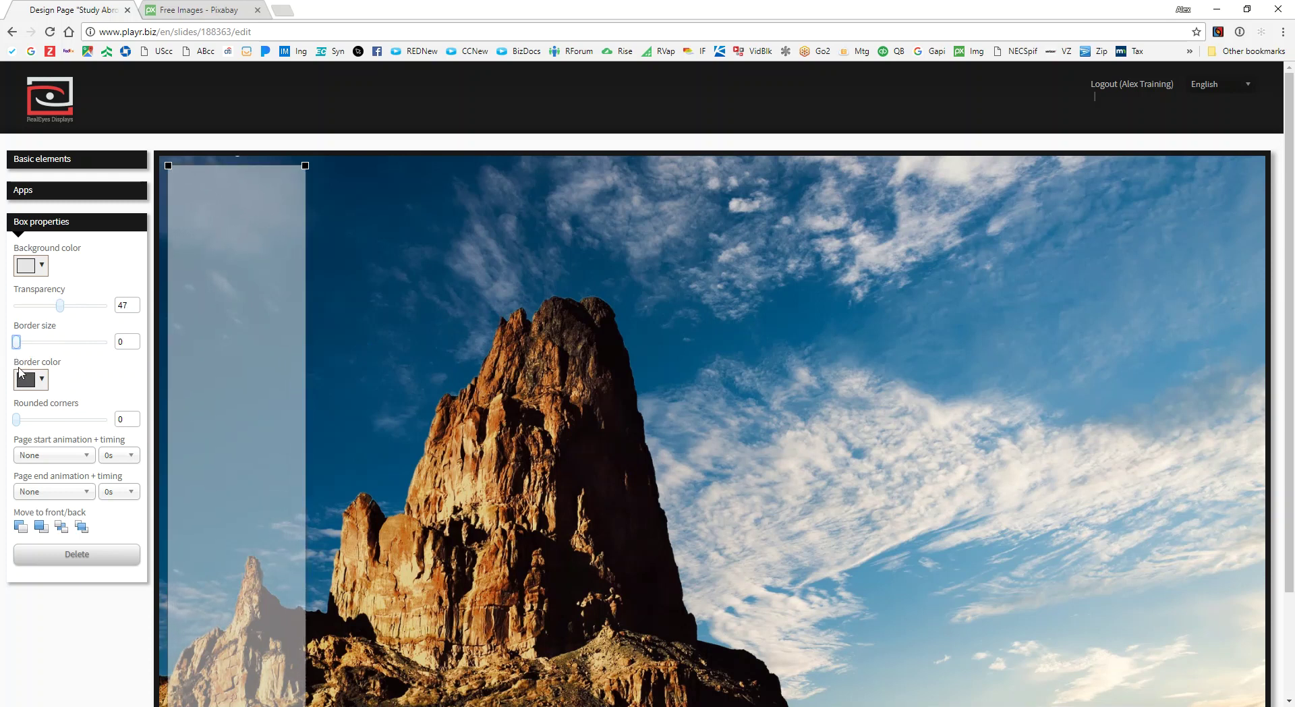
{"action": "mouse_move", "coordinate": [16, 422]}
{"action": "left_mouse_down"}
{"action": "mouse_move", "coordinate": [62, 422]}
{"action": "mouse_move", "coordinate": [2, 426]}
{"action": "mouse_move", "coordinate": [114, 425]}
{"action": "mouse_move", "coordinate": [7, 425]}
{"action": "left_mouse_up"}
Insert a text element over the mountain, widen its frame and replace the placeholder with "Study Abroad"
{"action": "left_click", "coordinate": [99, 162]}
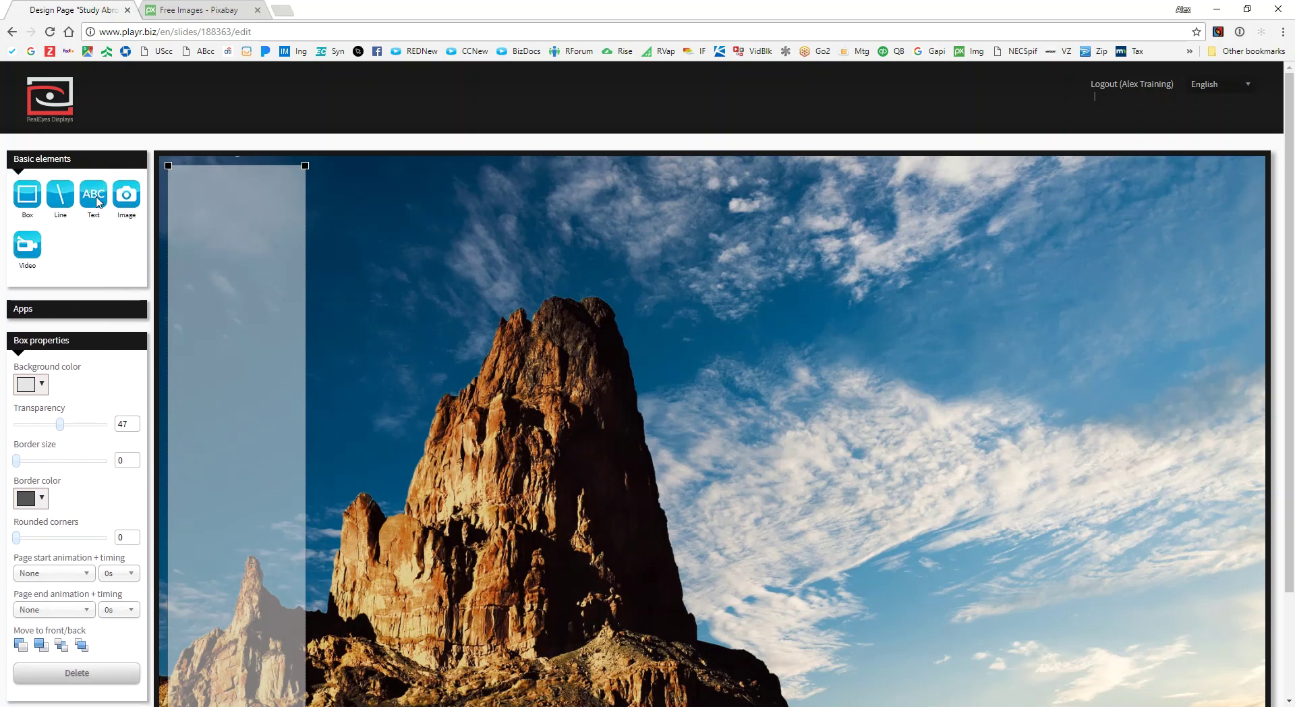
{"action": "left_click_drag", "start_coordinate": [156, 281], "coordinate": [558, 327]}
{"action": "left_click_drag", "start_coordinate": [749, 378], "coordinate": [872, 380]}
{"action": "double_click", "coordinate": [569, 327]}
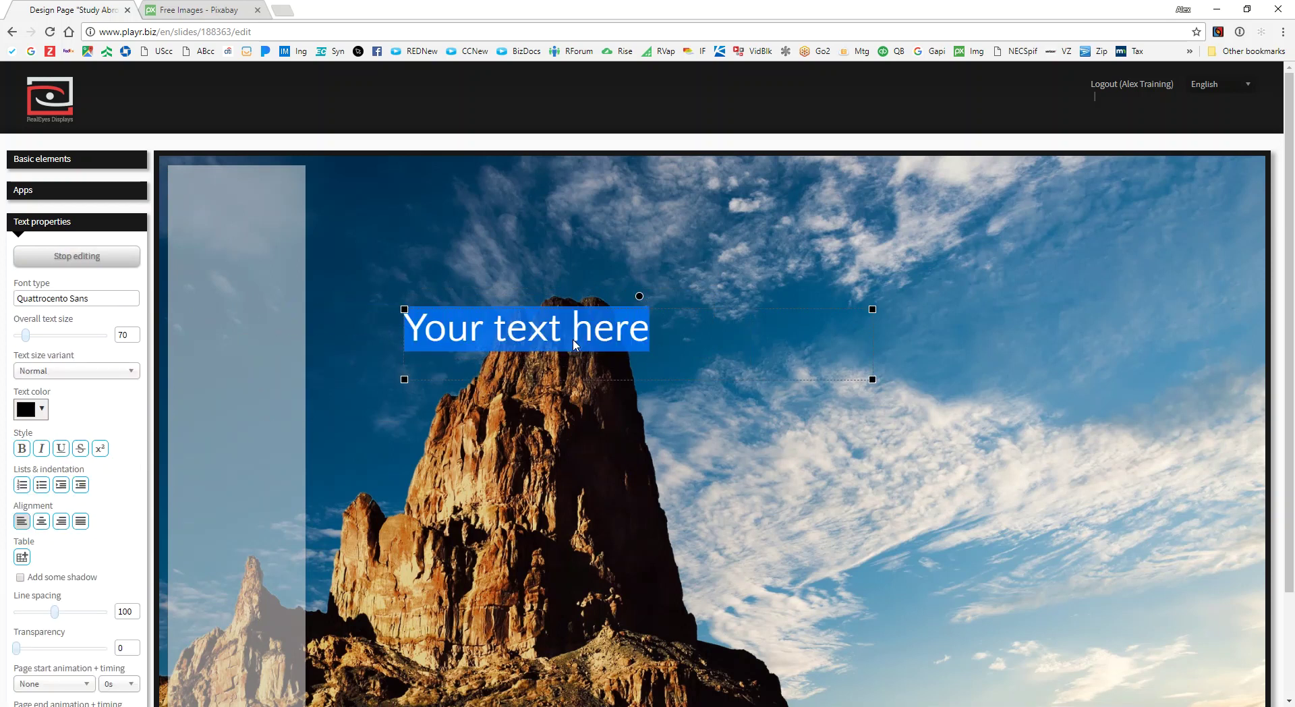
{"action": "type", "text": "Study Abro"}
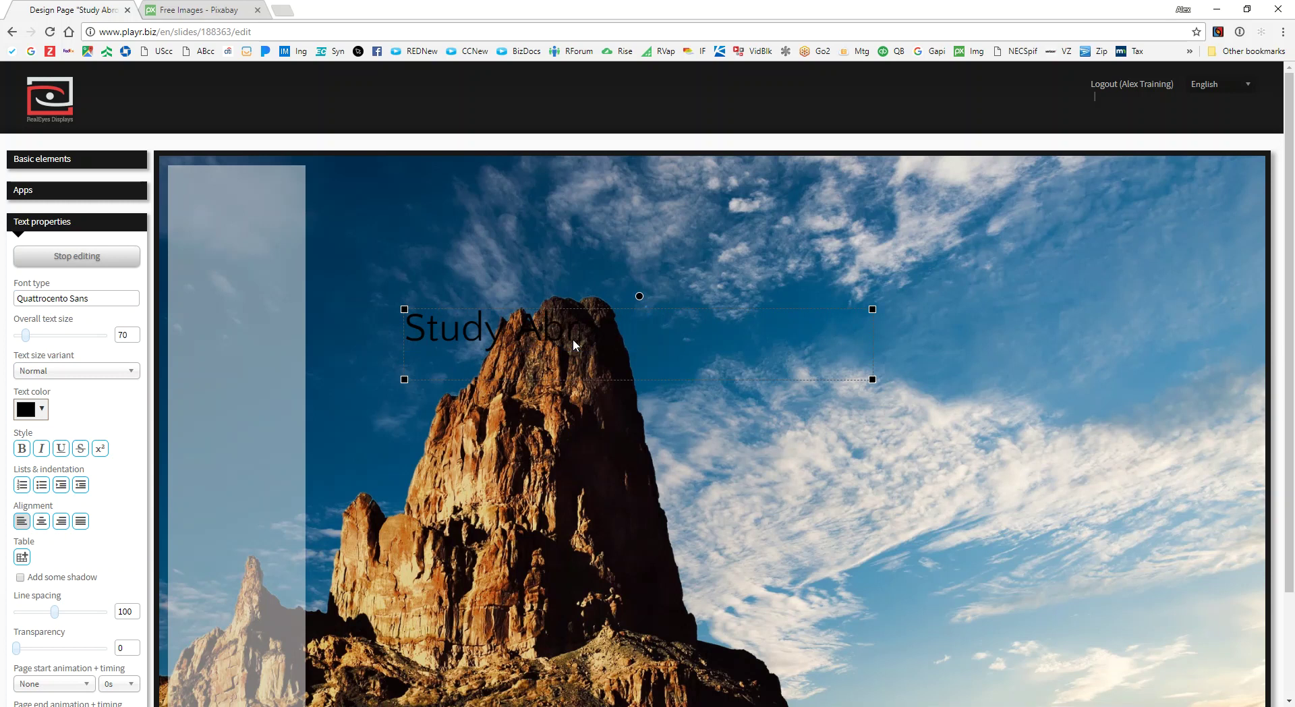
{"action": "type", "text": "ad"}
Finish editing the "Study Abroad" text and move it above the mountain peak, just beside the vertical box
{"action": "left_click_drag", "start_coordinate": [813, 371], "coordinate": [570, 373]}
{"action": "left_click", "coordinate": [482, 343]}
{"action": "left_click_drag", "start_coordinate": [440, 337], "coordinate": [551, 343]}
{"action": "left_click", "coordinate": [652, 345]}
{"action": "left_click", "coordinate": [468, 348]}
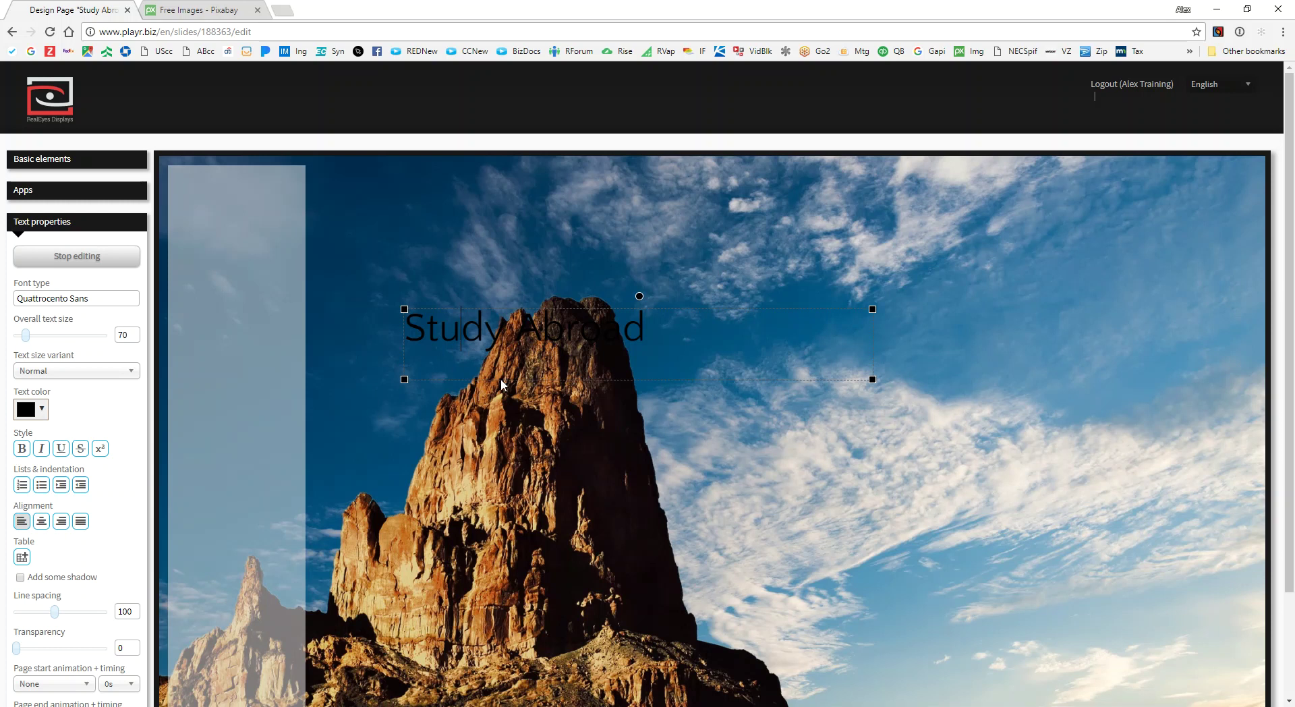
{"action": "left_click", "coordinate": [806, 479]}
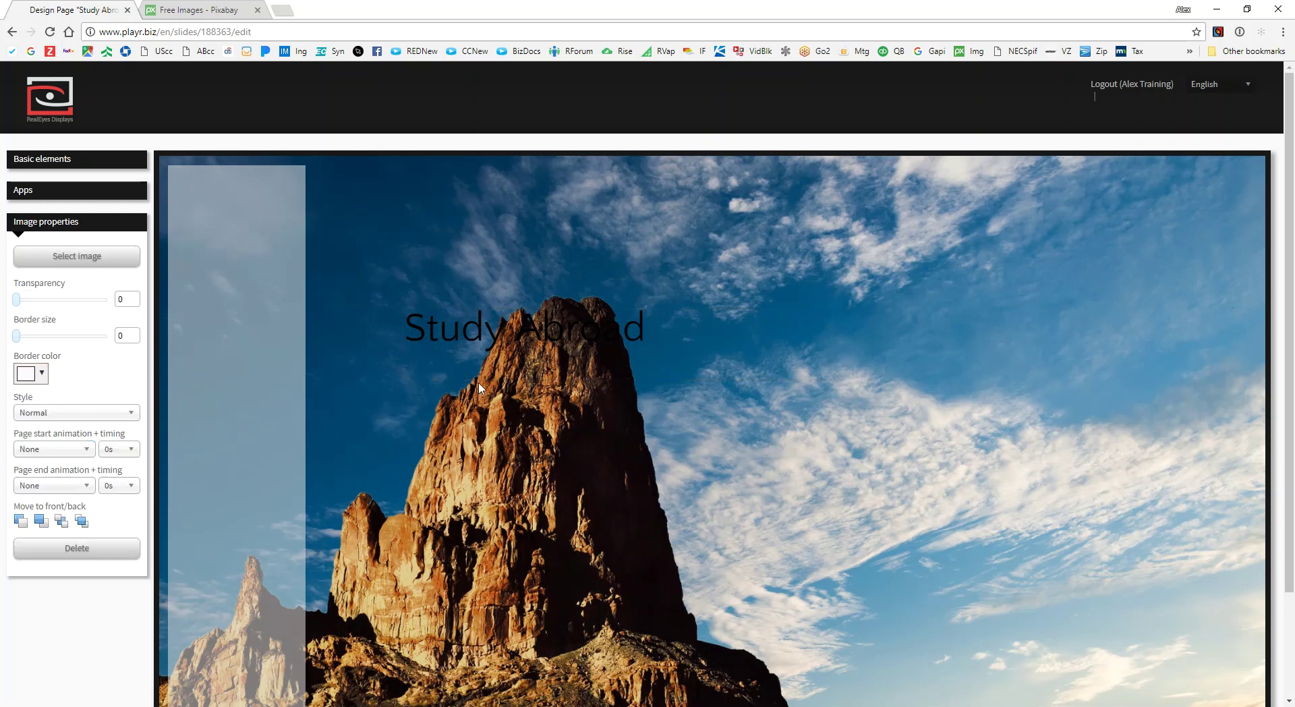
{"action": "left_click_drag", "start_coordinate": [460, 333], "coordinate": [413, 209]}
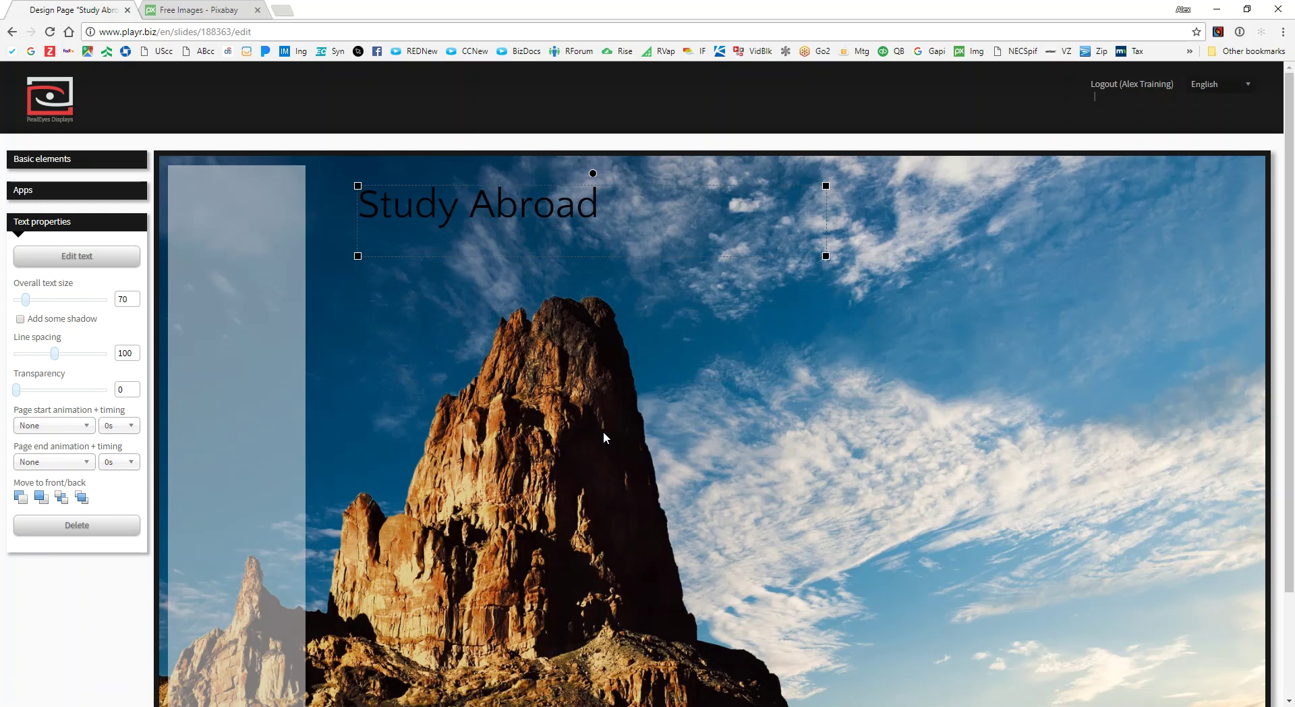
{"action": "mouse_move", "coordinate": [506, 218]}
{"action": "left_mouse_down"}
{"action": "mouse_move", "coordinate": [628, 297]}
{"action": "mouse_move", "coordinate": [510, 216]}
{"action": "mouse_move", "coordinate": [505, 240]}
{"action": "mouse_move", "coordinate": [511, 230]}
{"action": "mouse_move", "coordinate": [476, 214]}
{"action": "mouse_move", "coordinate": [497, 234]}
{"action": "left_mouse_up"}
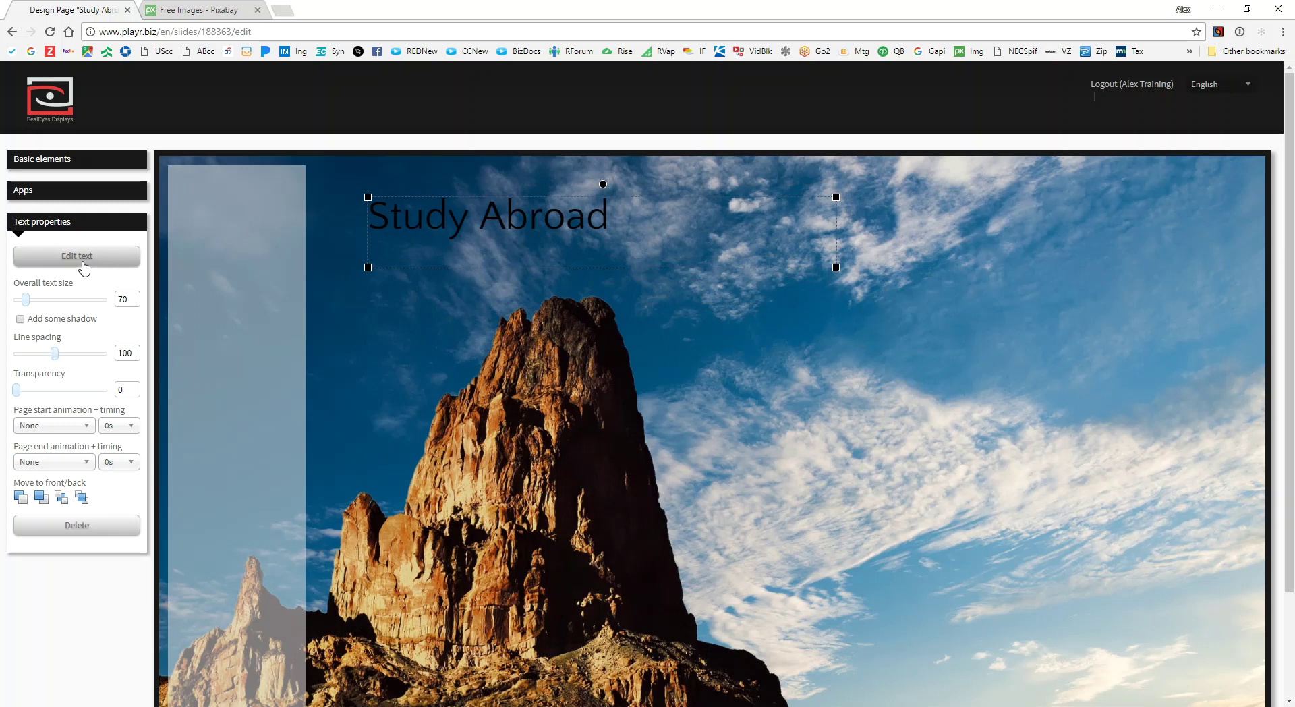
Enlarge the "Study Abroad" text to an overall size of 144 and extend its frame to fit
{"action": "double_click", "coordinate": [504, 220]}
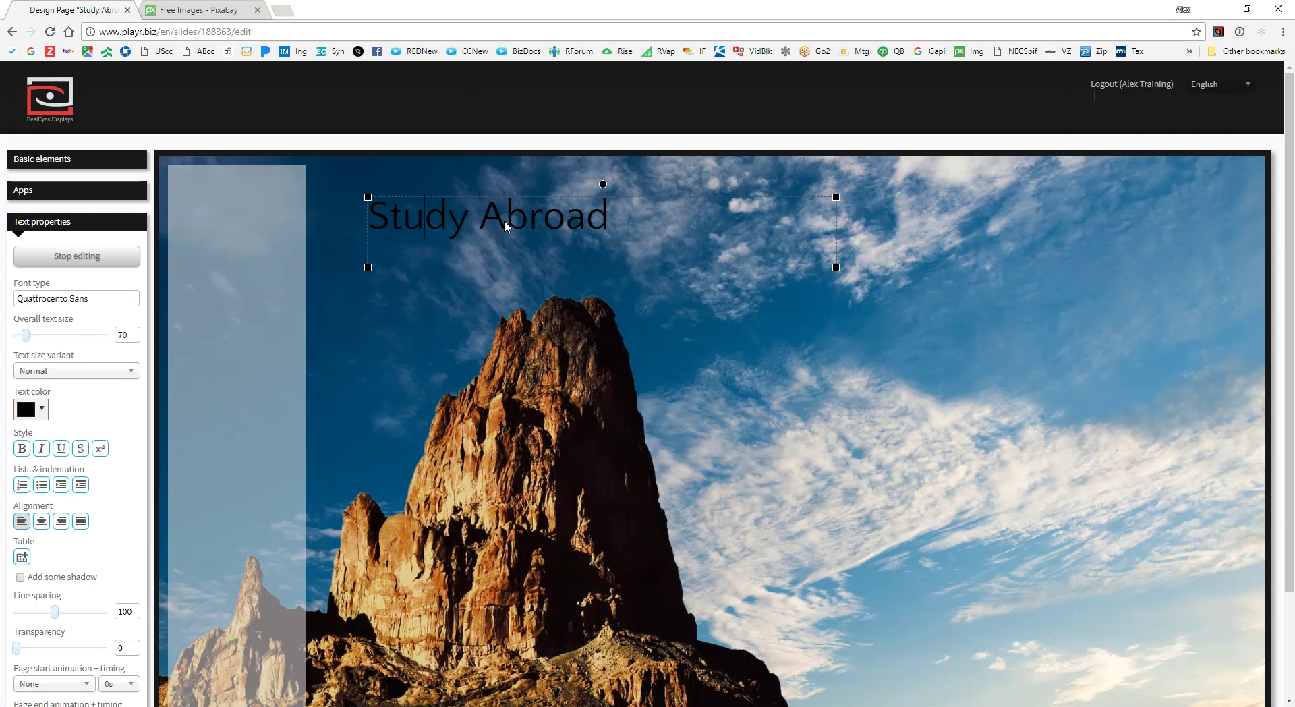
{"action": "left_click", "coordinate": [586, 216]}
{"action": "left_click_drag", "start_coordinate": [25, 335], "coordinate": [33, 336]}
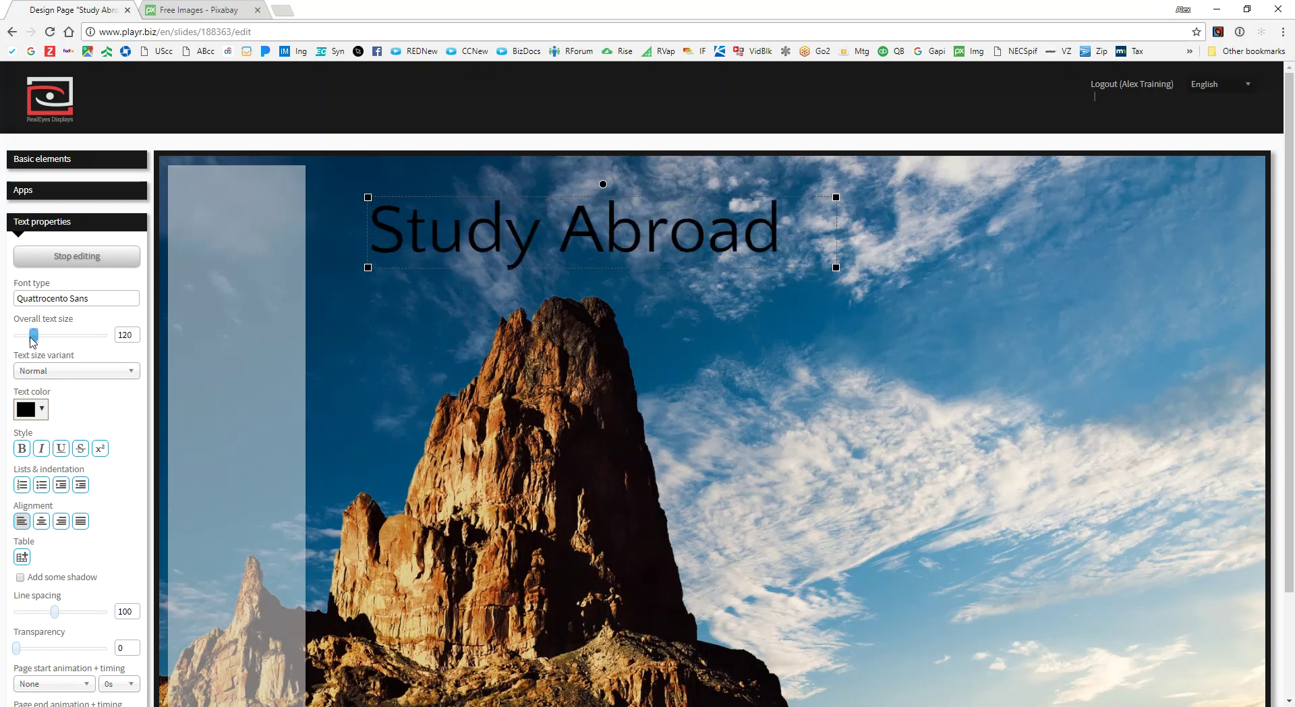
{"action": "left_click_drag", "start_coordinate": [837, 268], "coordinate": [969, 288]}
{"action": "left_click_drag", "start_coordinate": [36, 335], "coordinate": [40, 335]}
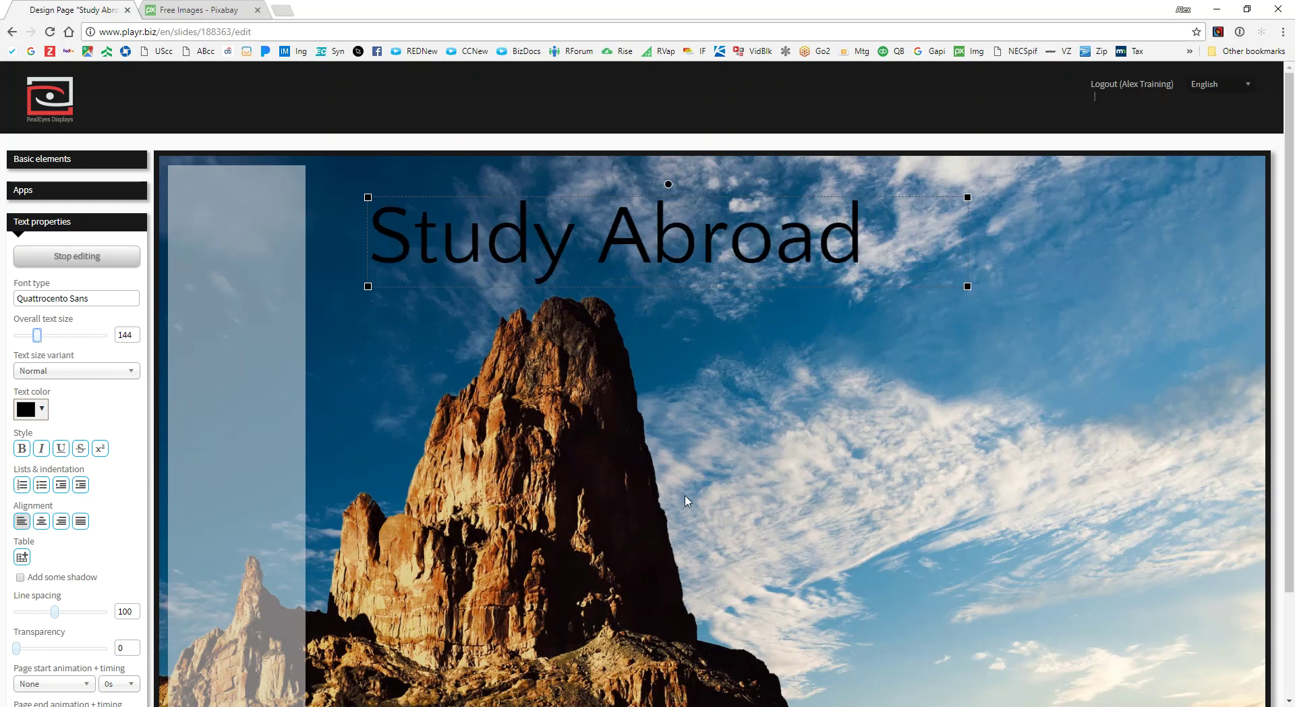
Change the font of only the word "Abroad" to Anton
{"action": "double_click", "coordinate": [646, 238]}
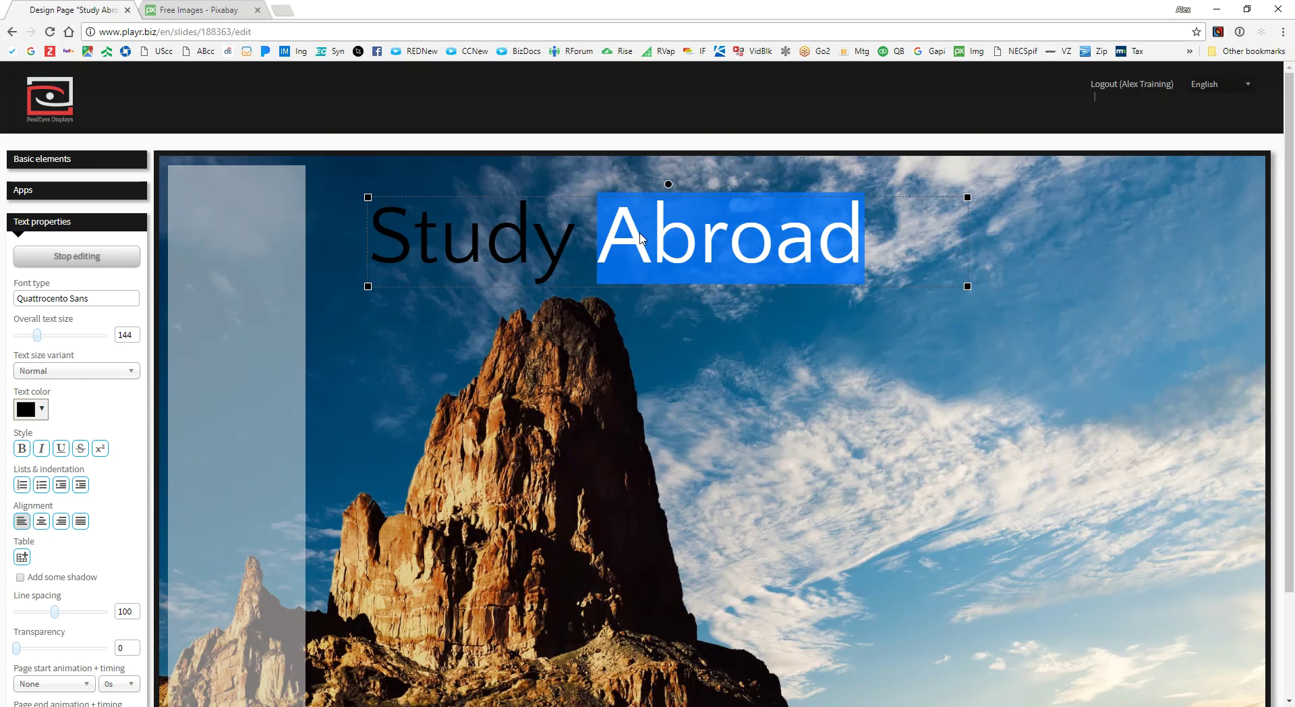
{"action": "left_click", "coordinate": [750, 217]}
{"action": "left_click_drag", "start_coordinate": [610, 232], "coordinate": [866, 259]}
{"action": "left_click", "coordinate": [66, 296]}
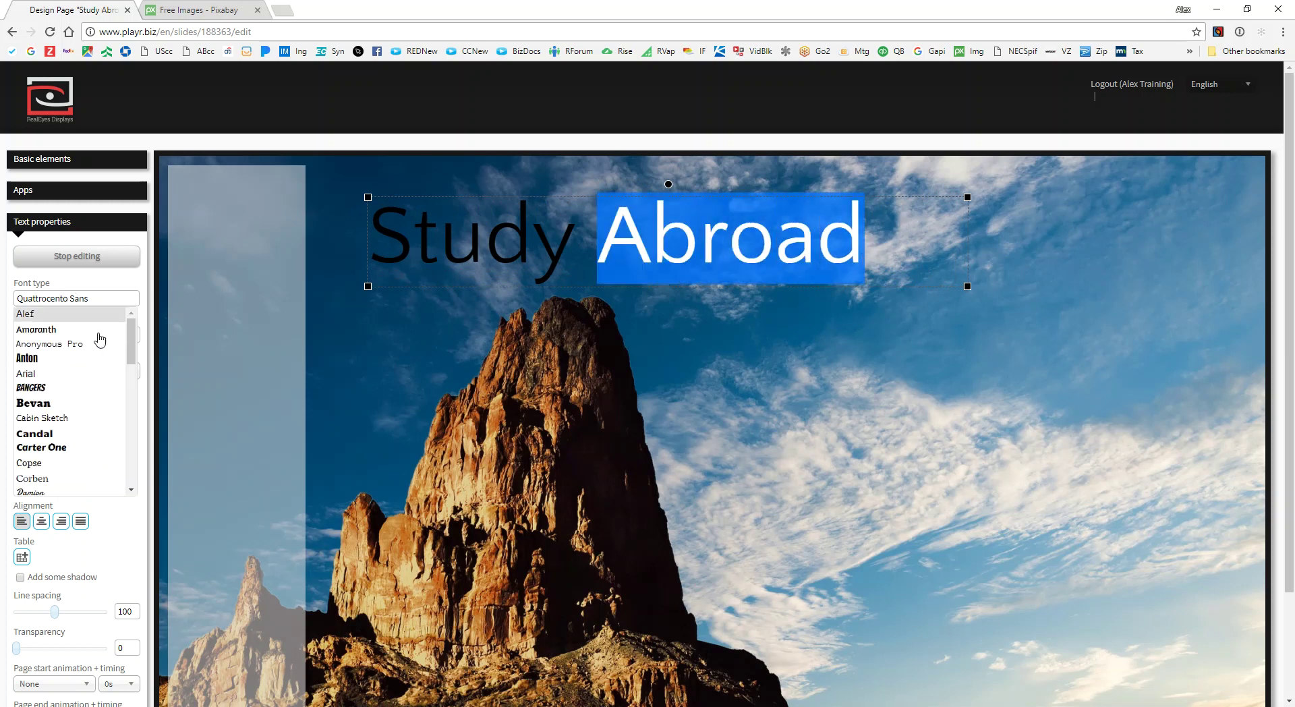
{"action": "left_click", "coordinate": [79, 358]}
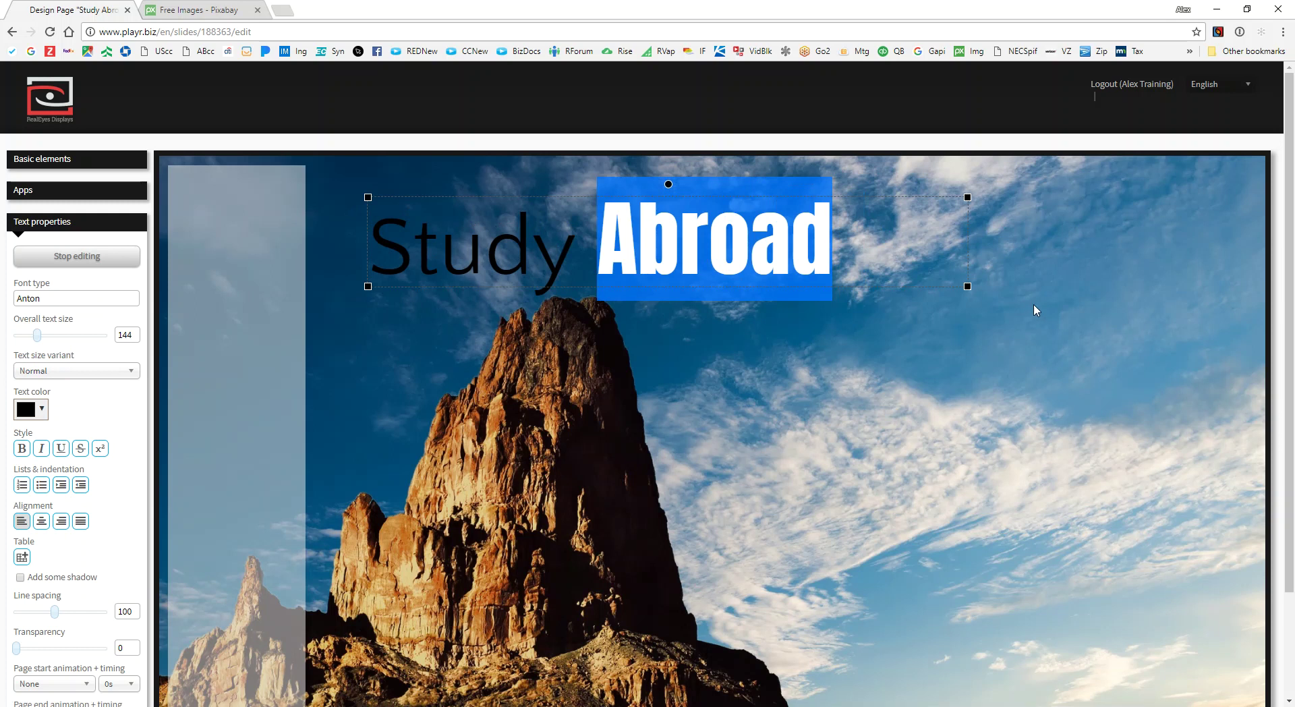
Set the font of the entire "Study Abroad" text to Arial
{"action": "left_click", "coordinate": [514, 245]}
{"action": "left_click_drag", "start_coordinate": [606, 240], "coordinate": [836, 247]}
{"action": "left_click", "coordinate": [52, 298]}
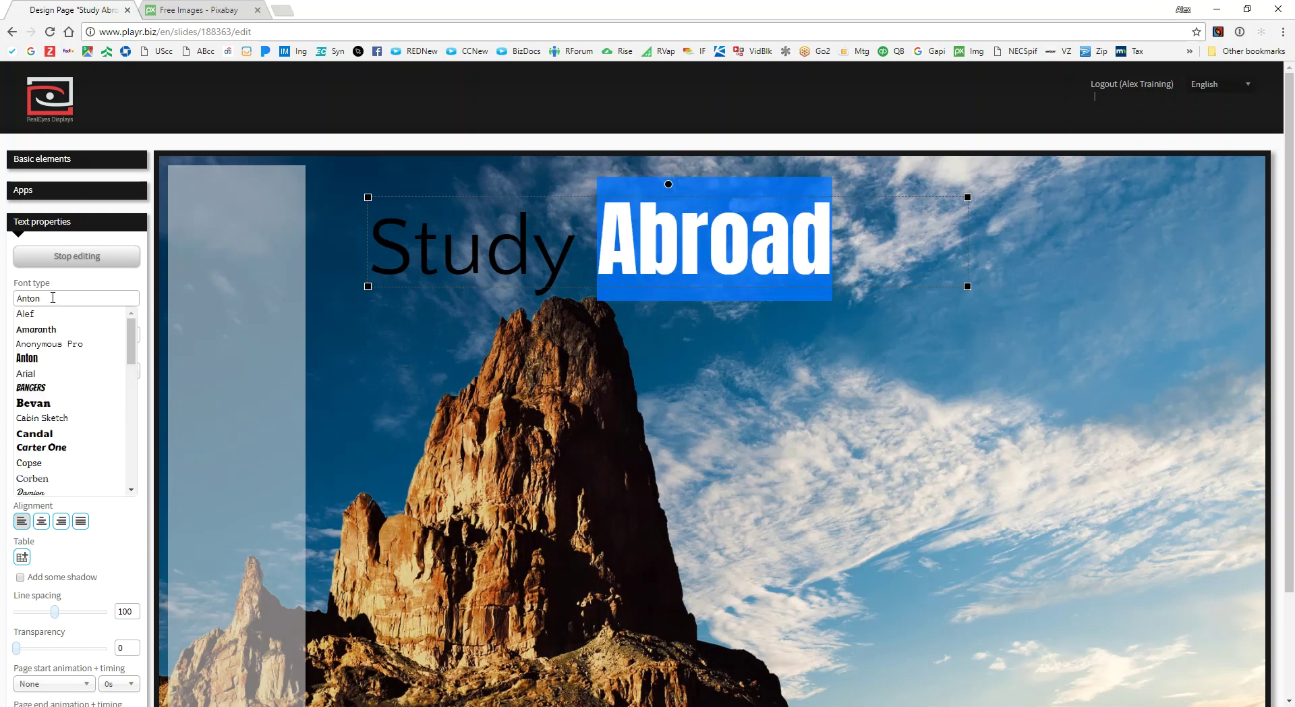
{"action": "triple_click", "coordinate": [496, 241]}
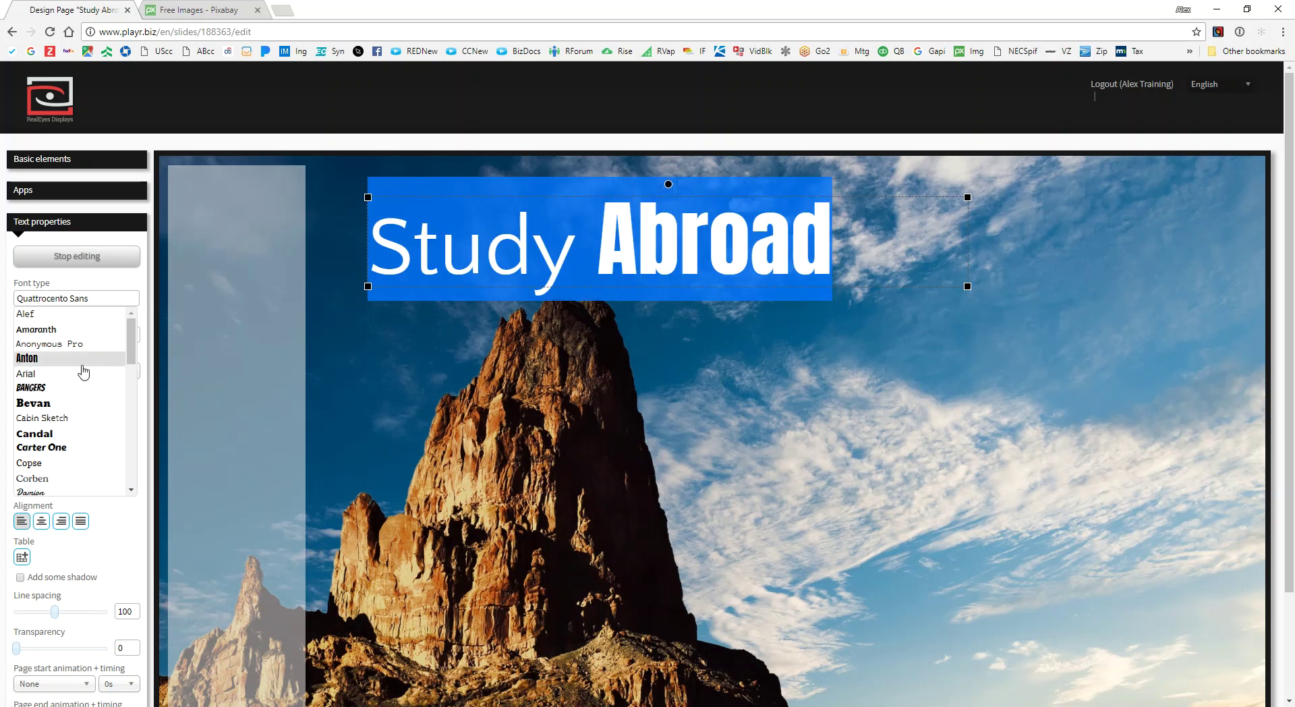
{"action": "left_click", "coordinate": [36, 375]}
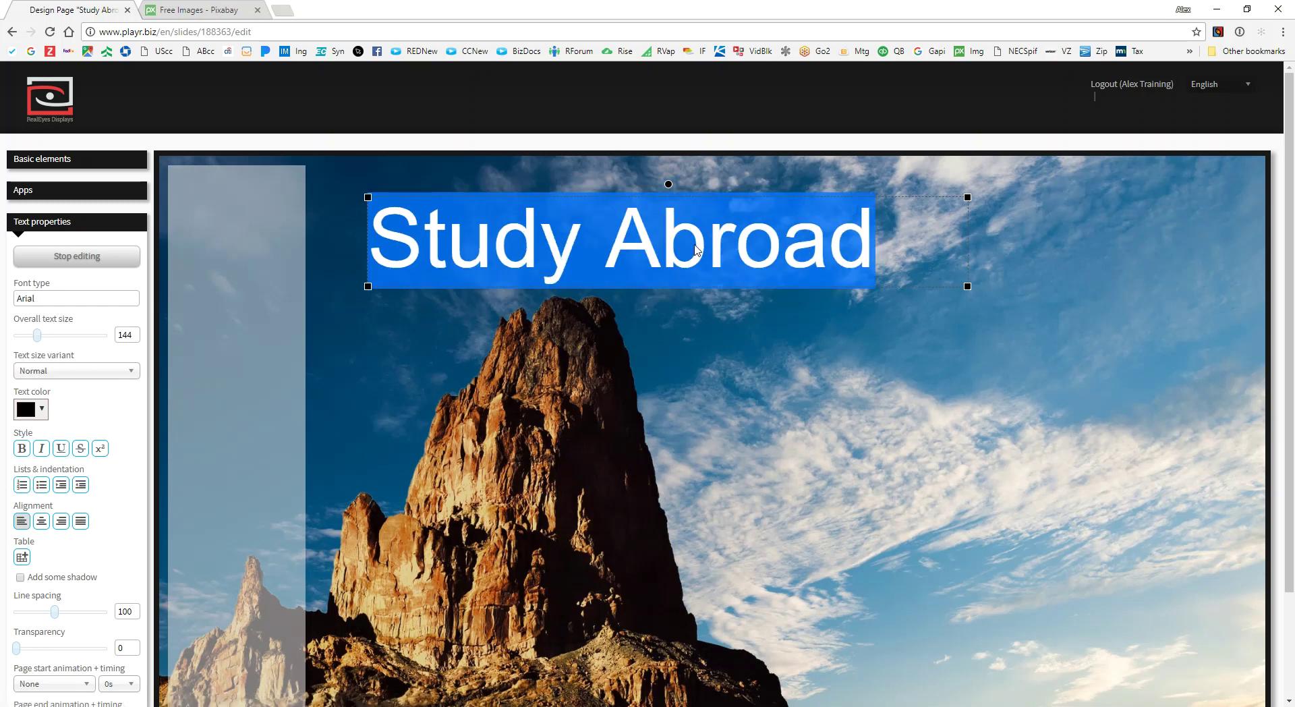
Leave text editing and add a shadow to the "Study Abroad" text
{"action": "left_click", "coordinate": [823, 401]}
{"action": "left_click", "coordinate": [550, 237]}
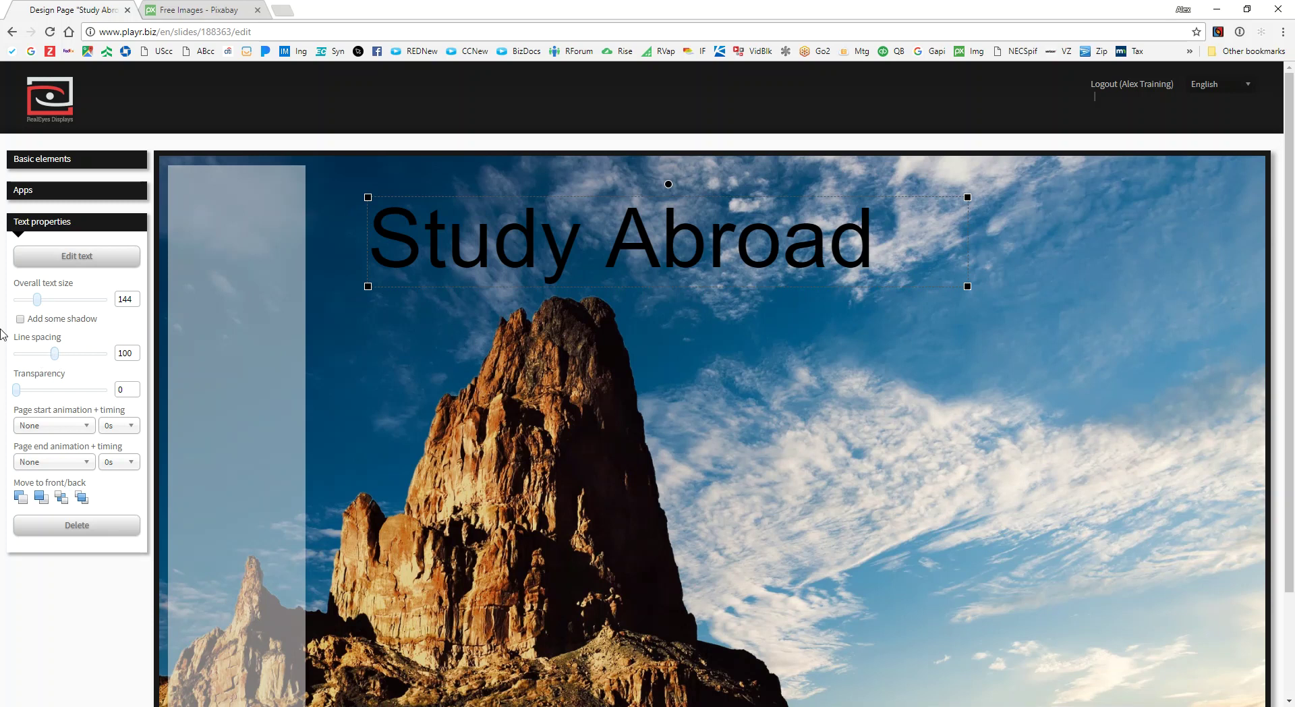
{"action": "left_click", "coordinate": [20, 320]}
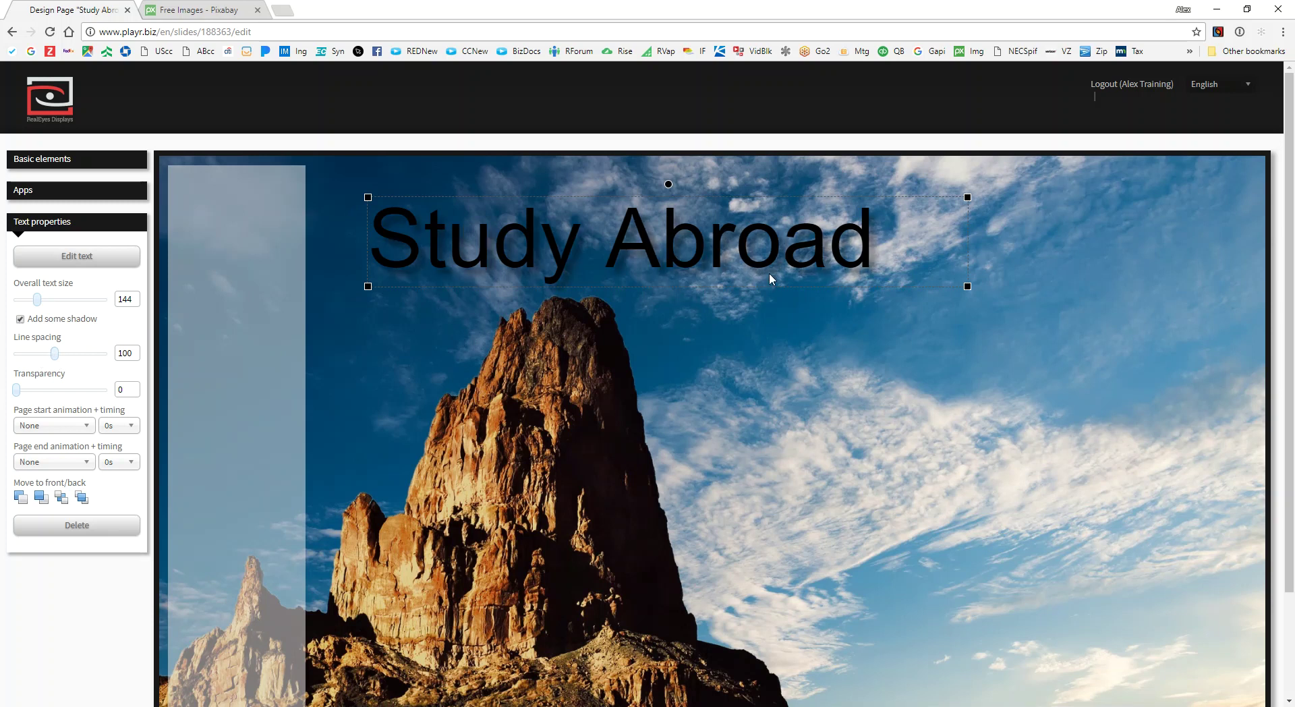
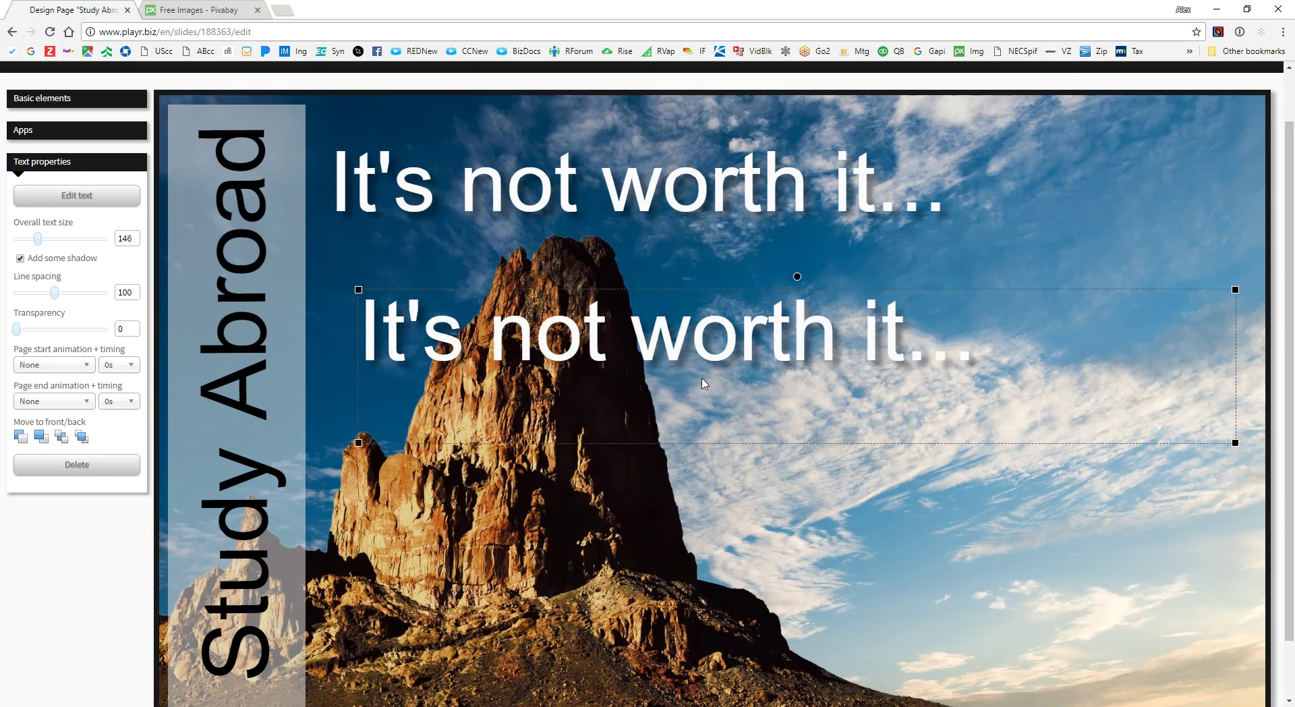
Paste a copy of the translucent vertical box over the mountain and delete that copy
{"action": "left_click", "coordinate": [304, 285]}
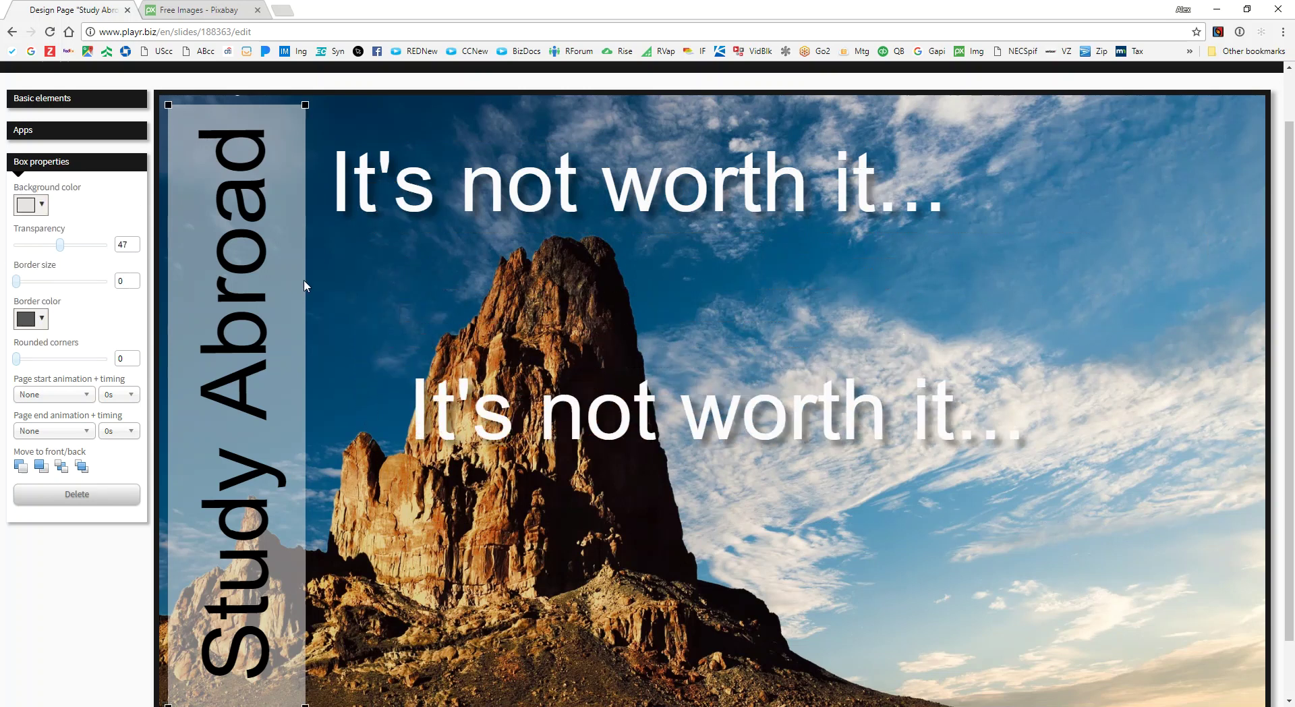
{"action": "key", "text": "ctrl+v"}
{"action": "left_click_drag", "start_coordinate": [305, 286], "coordinate": [507, 302]}
{"action": "key", "text": "Delete"}
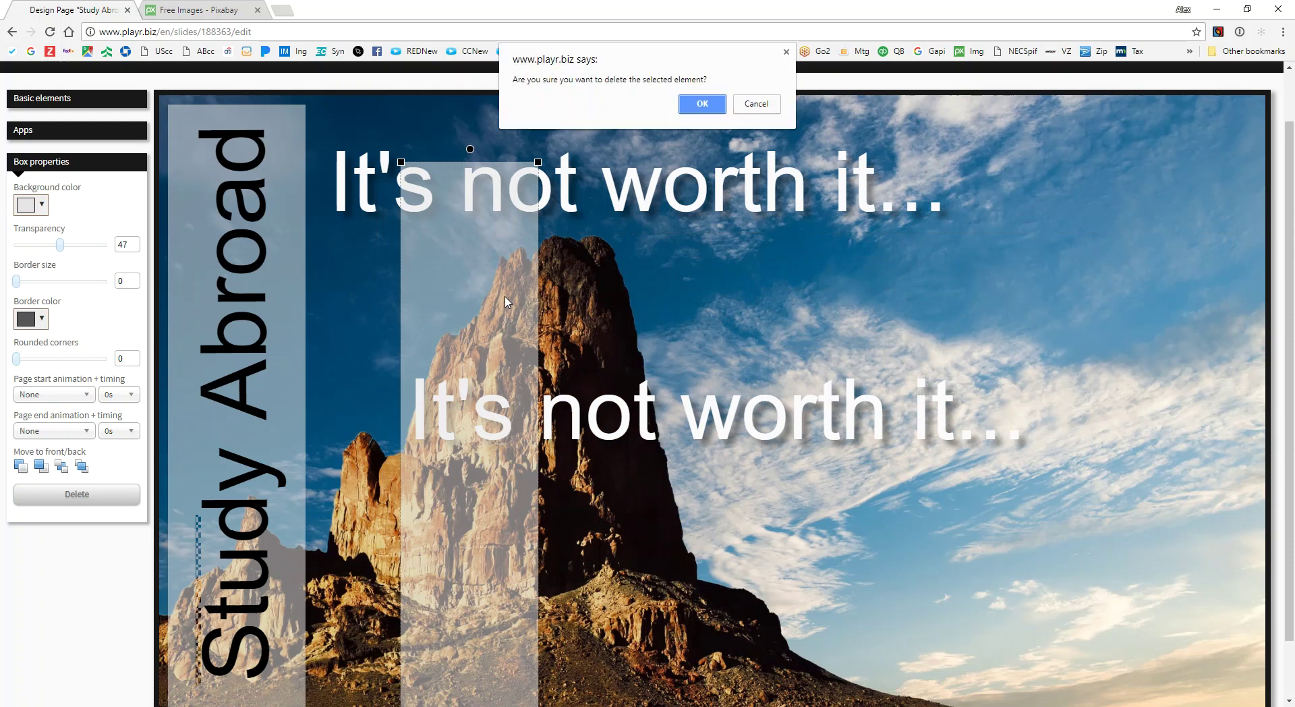
{"action": "left_click", "coordinate": [705, 106]}
Move the lower "It's not worth it..." text down to about X 351, Y 780
{"action": "left_click", "coordinate": [922, 268]}
{"action": "left_click", "coordinate": [631, 412]}
{"action": "scroll", "coordinate": [646, 396], "scroll_direction": "down", "scroll_amount": 1}
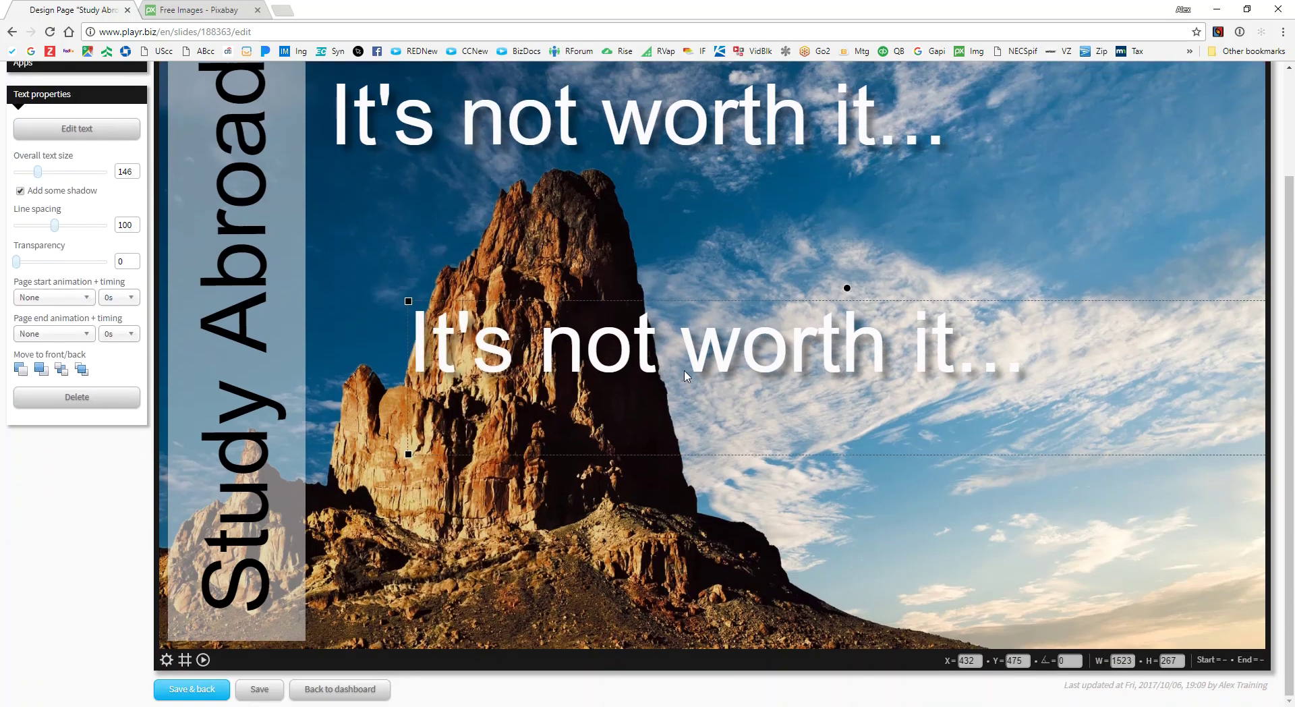
{"action": "left_click_drag", "start_coordinate": [736, 375], "coordinate": [689, 550]}
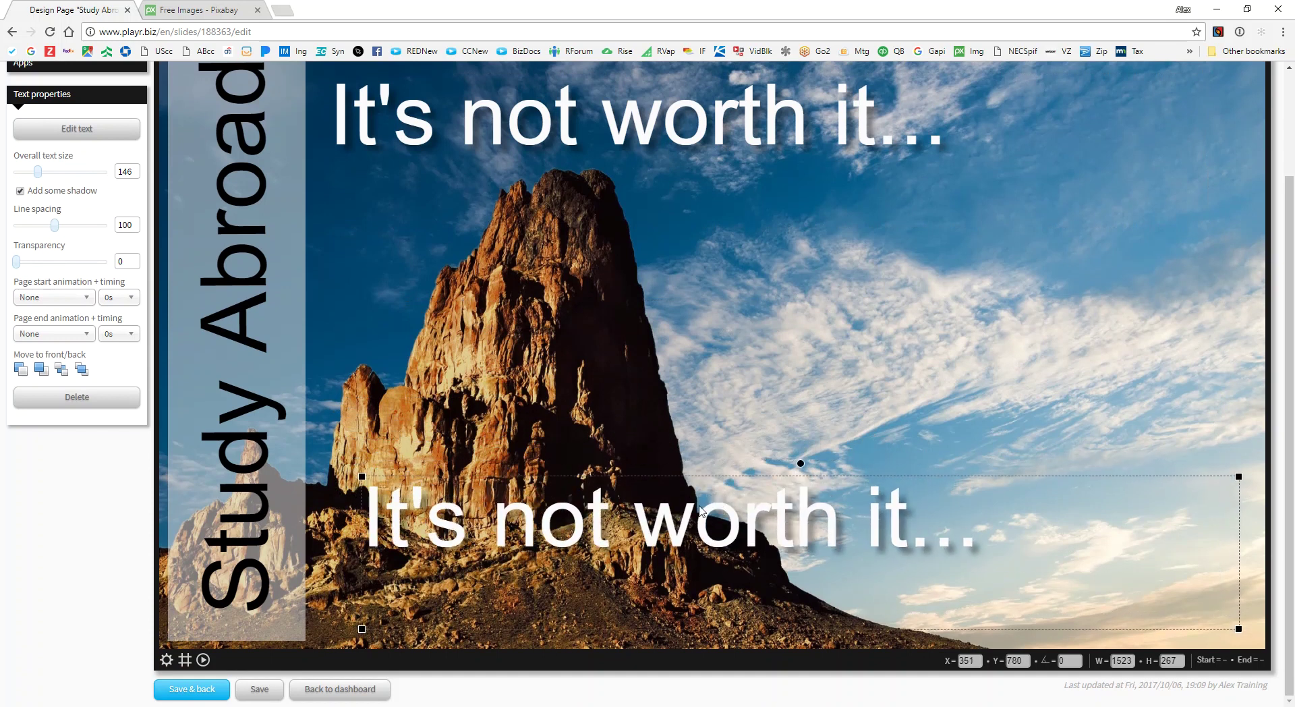
Replace the lower "It's not worth it..." text with "...Said NO ONE EVER"
{"action": "double_click", "coordinate": [515, 543]}
{"action": "left_click", "coordinate": [728, 557]}
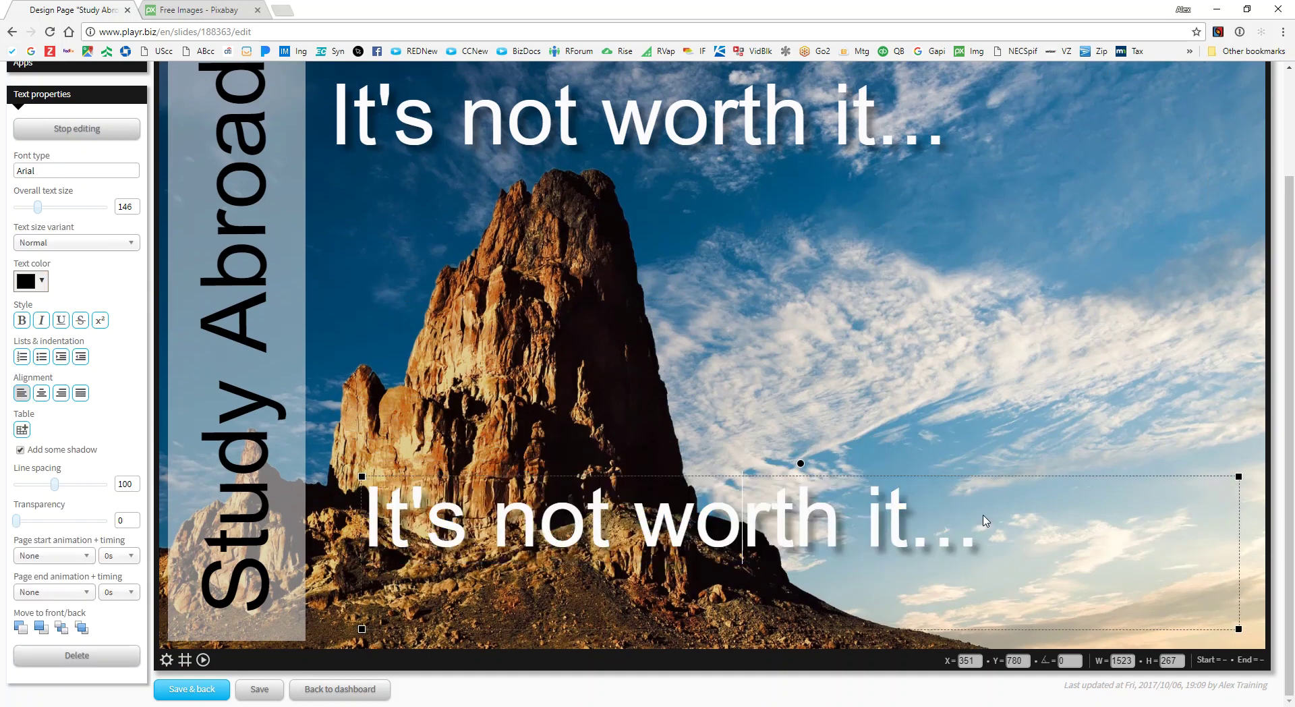
{"action": "left_click_drag", "start_coordinate": [1014, 528], "coordinate": [303, 529]}
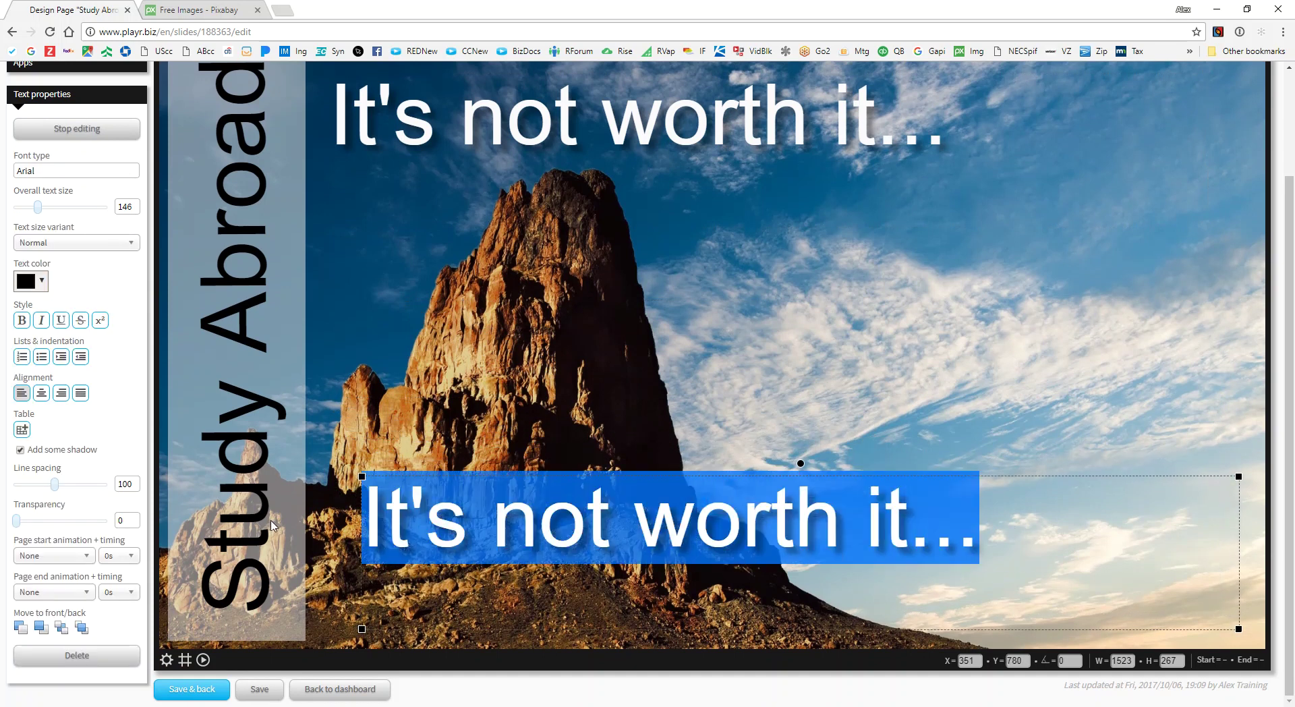
{"action": "type", "text": "Said"}
{"action": "key", "text": "BackSpace"}
{"action": "key", "text": "BackSpace"}
{"action": "key", "text": "BackSpace"}
{"action": "key", "text": "BackSpace"}
{"action": "type", "text": "...Sa"}
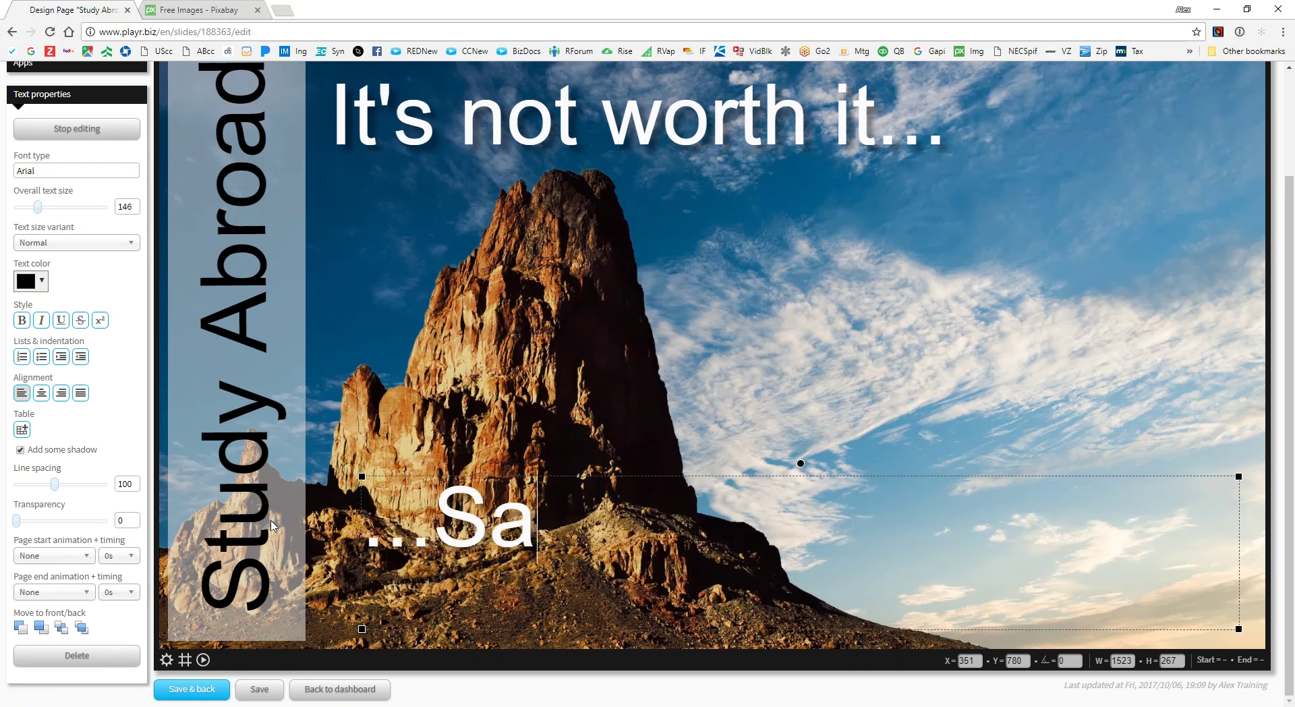
{"action": "type", "text": "id NO ONE EVER"}
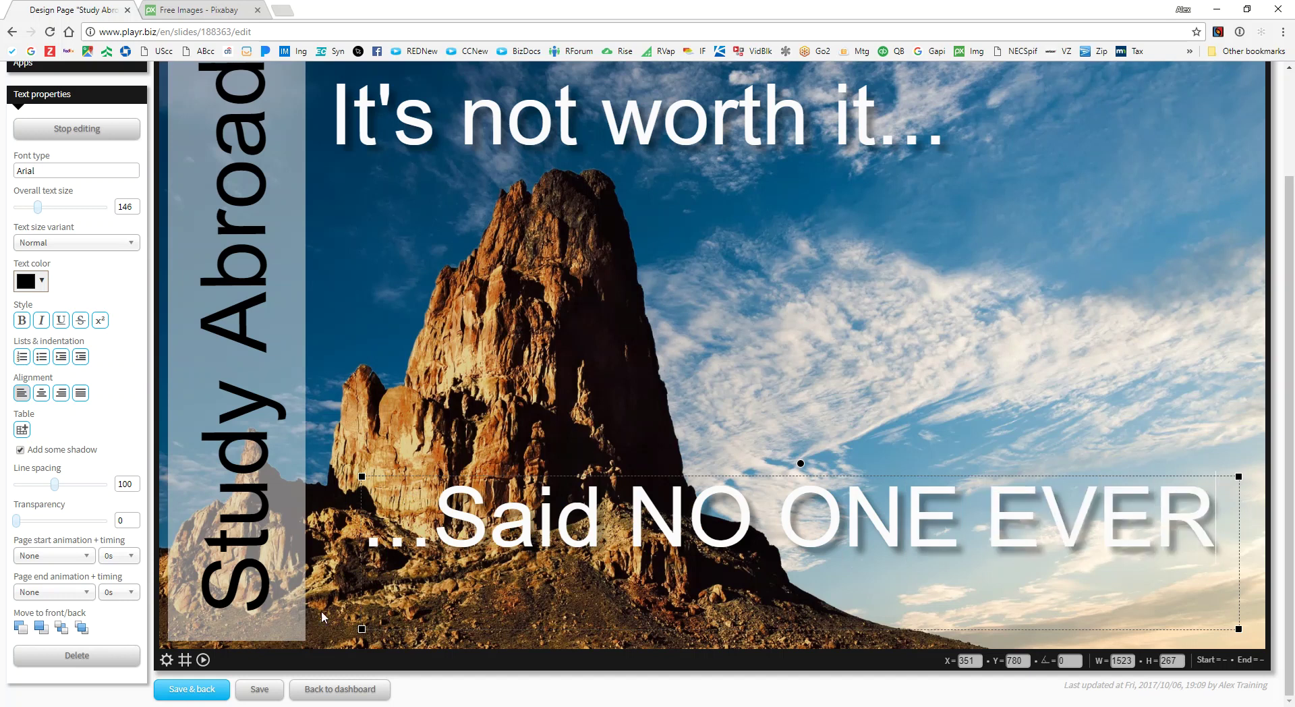
Capitalize the rest of "Said" so the lower text reads "...SAID NO ONE EVER"
{"action": "left_click_drag", "start_coordinate": [754, 516], "coordinate": [477, 535]}
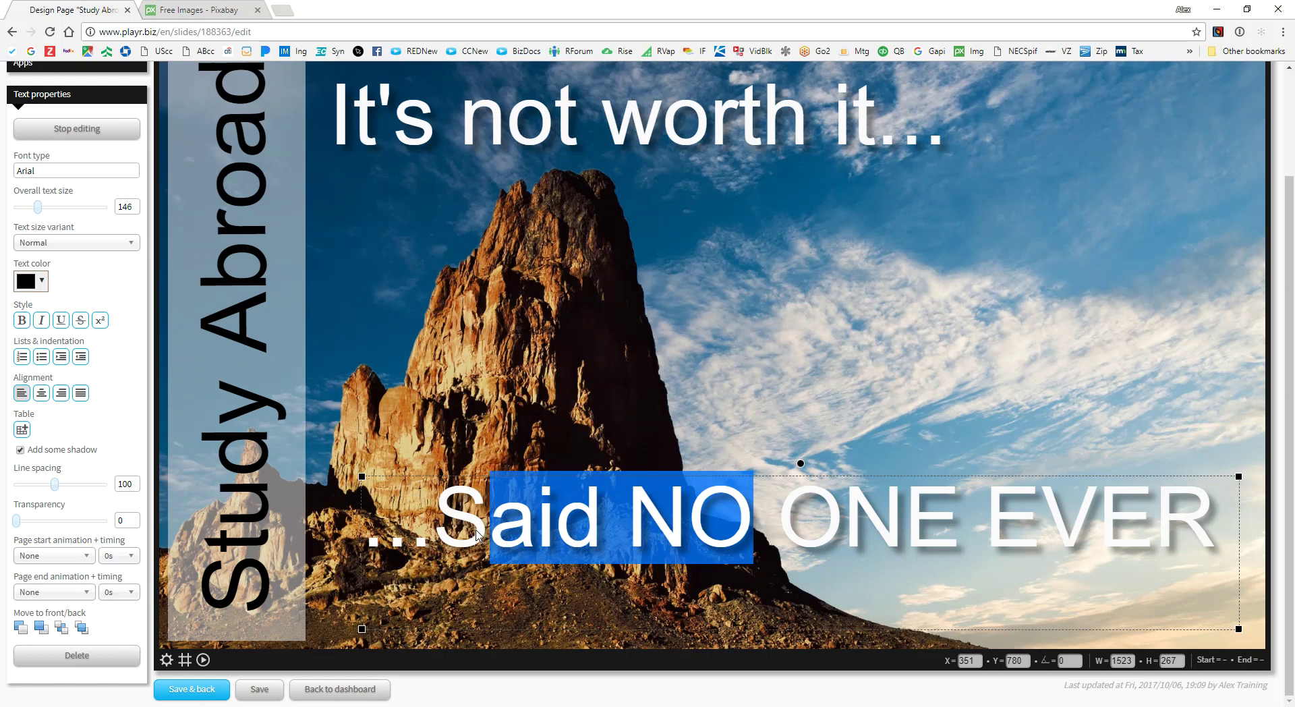
{"action": "type", "text": "a"}
{"action": "key", "text": "BackSpace"}
{"action": "type", "text": "AID"}
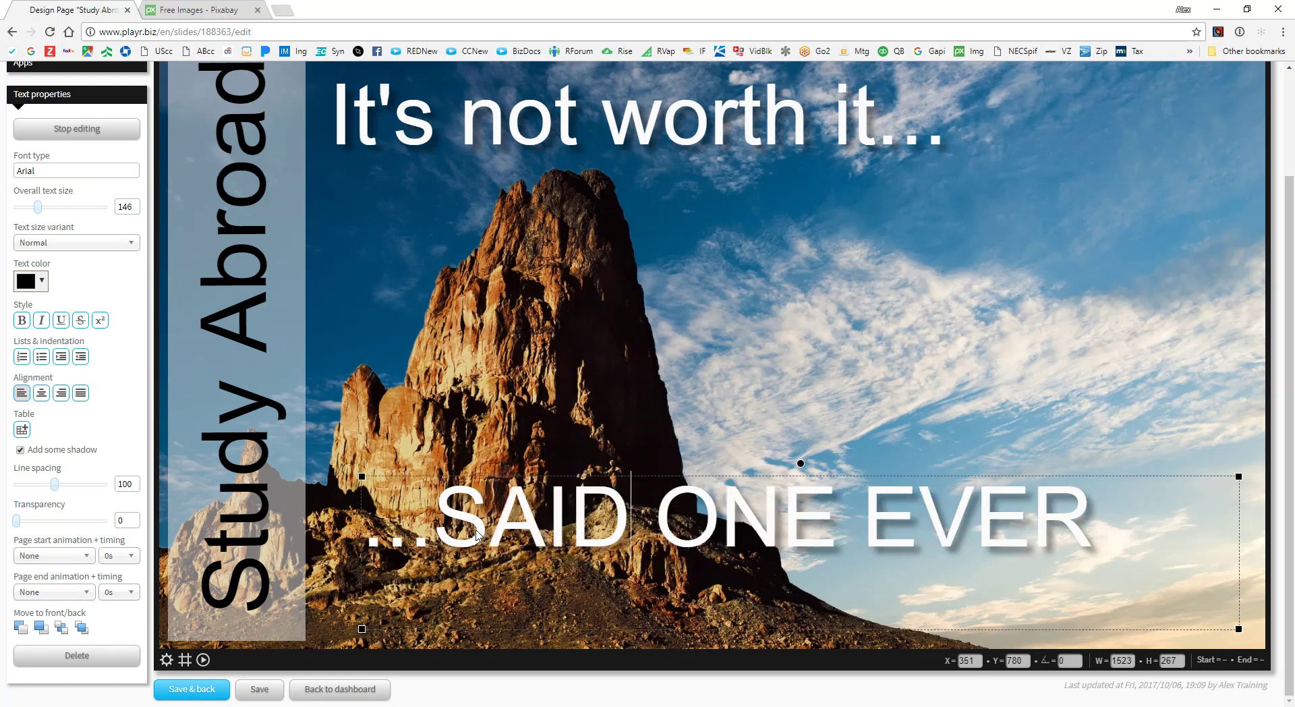
{"action": "type", "text": " NO"}
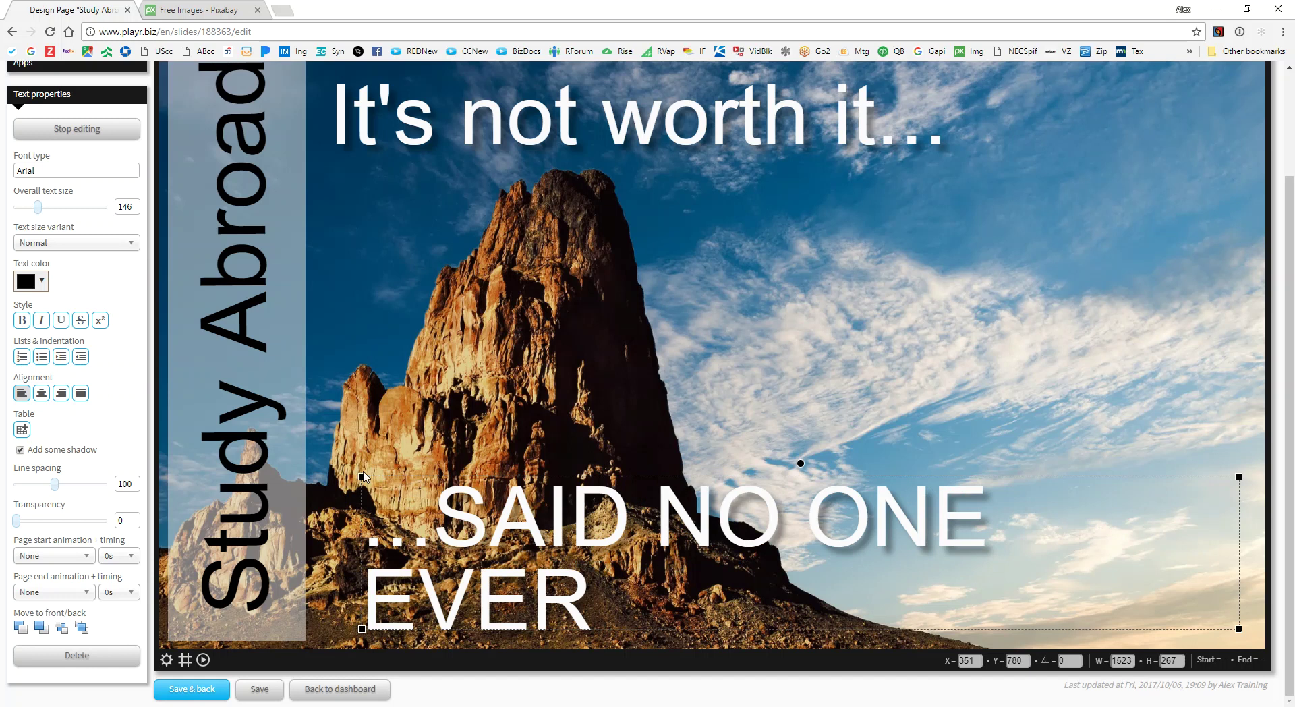
Enlarge the "...SAID NO ONE EVER" text to size 221 and resize its box to about 1192 by 430 so it wraps onto two lines
{"action": "left_click_drag", "start_coordinate": [361, 477], "coordinate": [334, 361]}
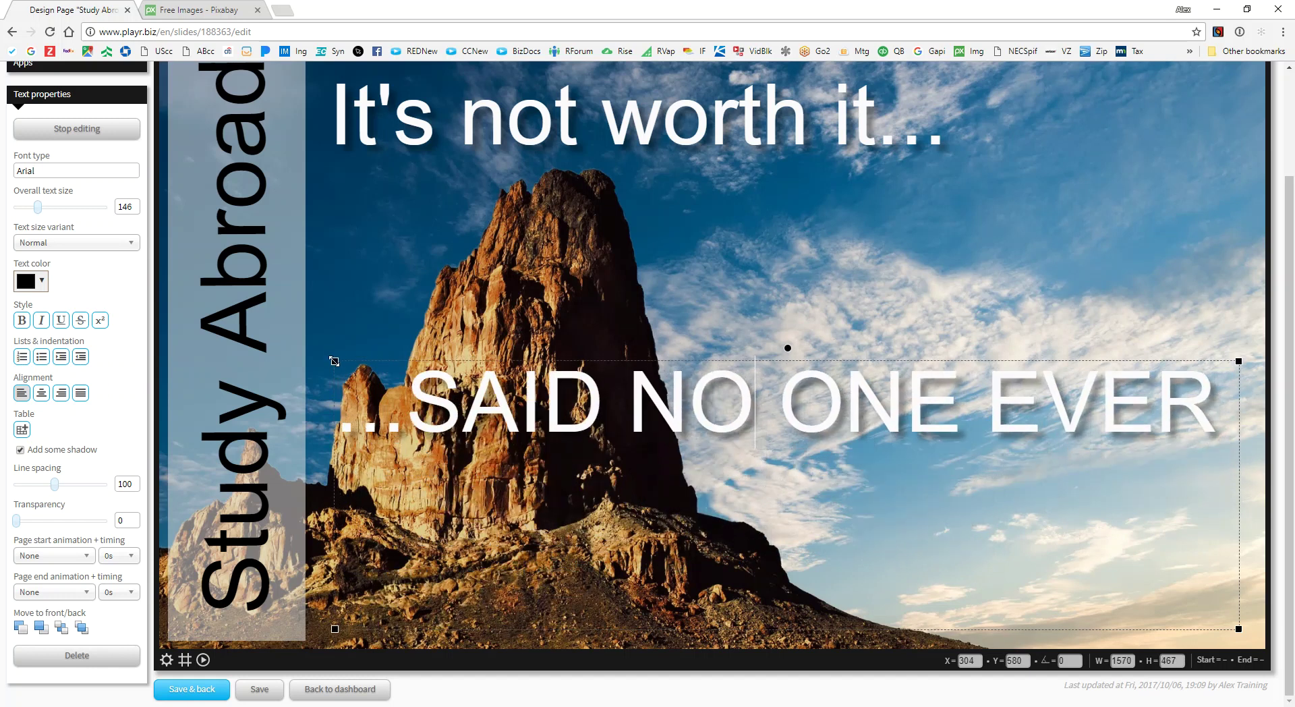
{"action": "left_click_drag", "start_coordinate": [38, 207], "coordinate": [50, 212]}
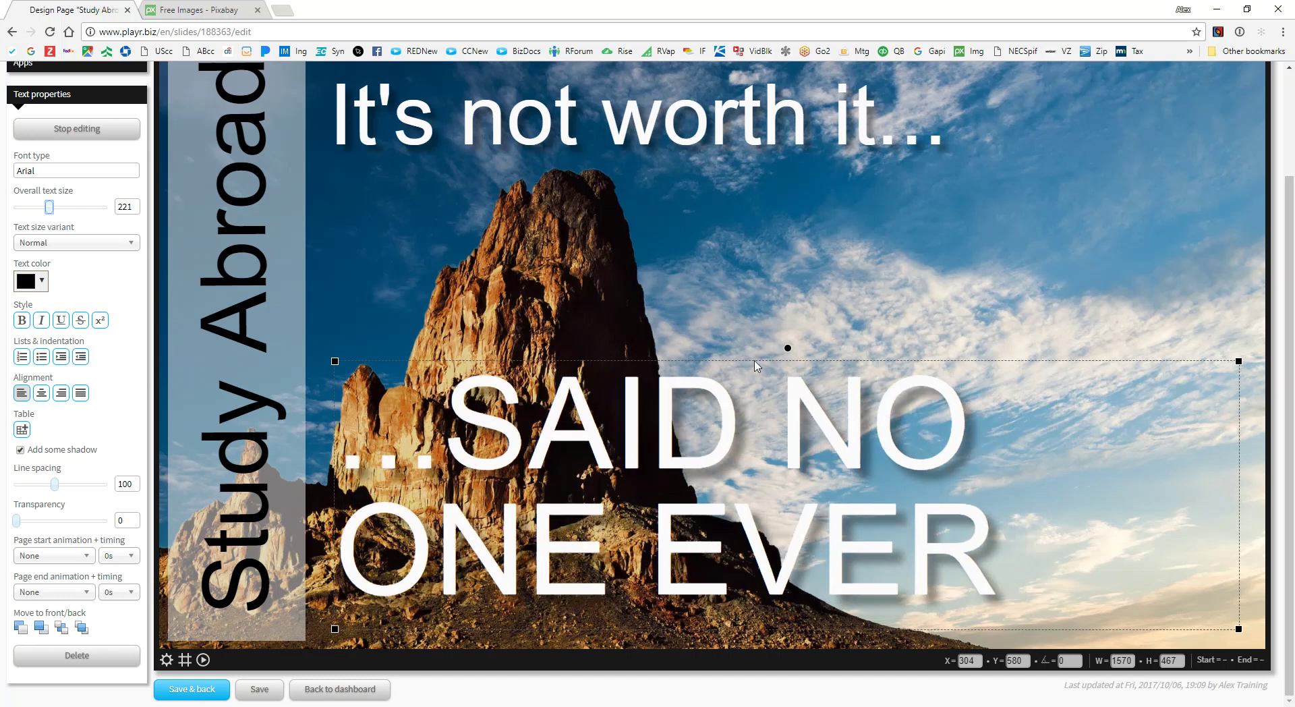
{"action": "left_click_drag", "start_coordinate": [333, 361], "coordinate": [552, 381]}
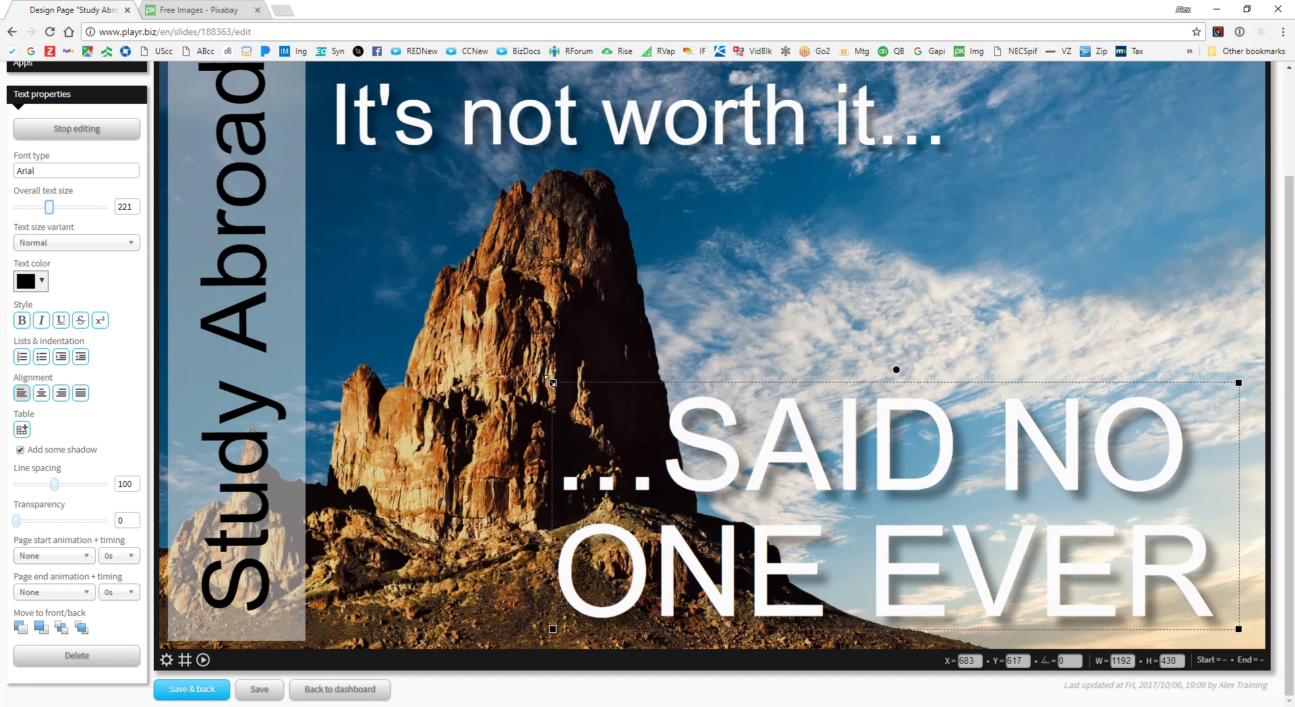
{"action": "left_click", "coordinate": [621, 277]}
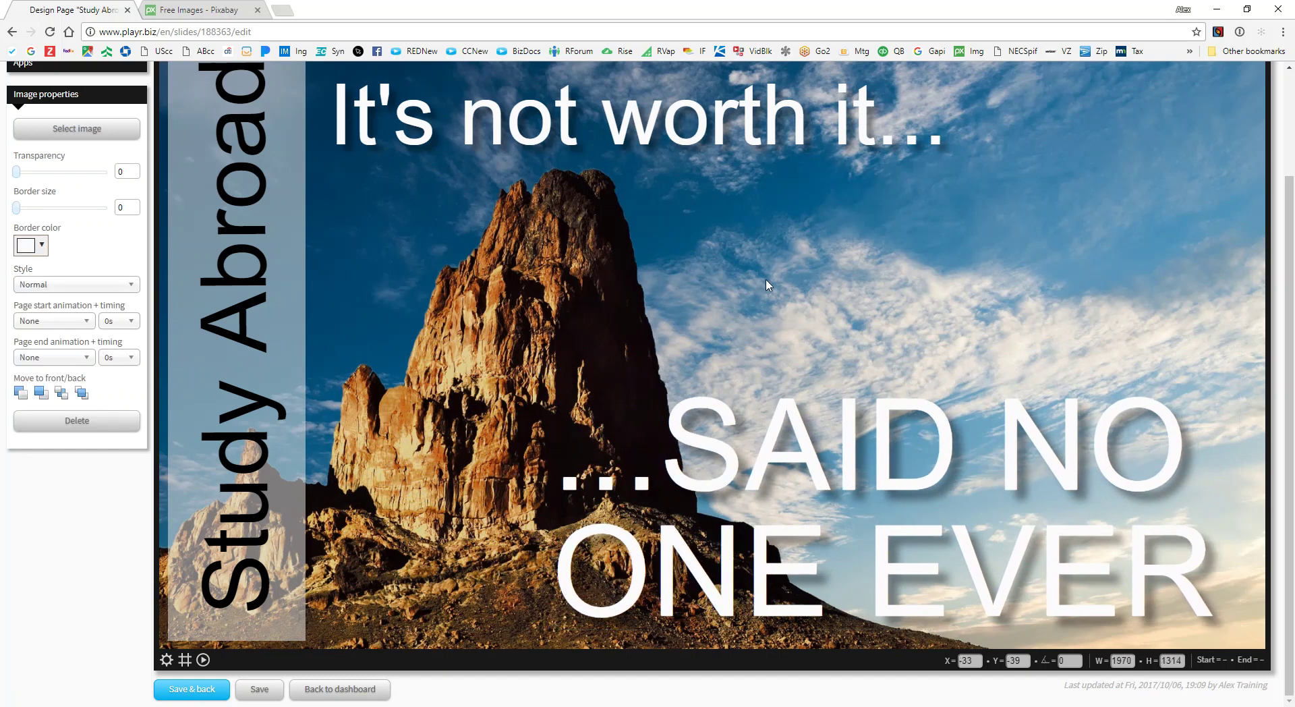
{"action": "scroll", "coordinate": [766, 284], "scroll_direction": "up", "scroll_amount": 2}
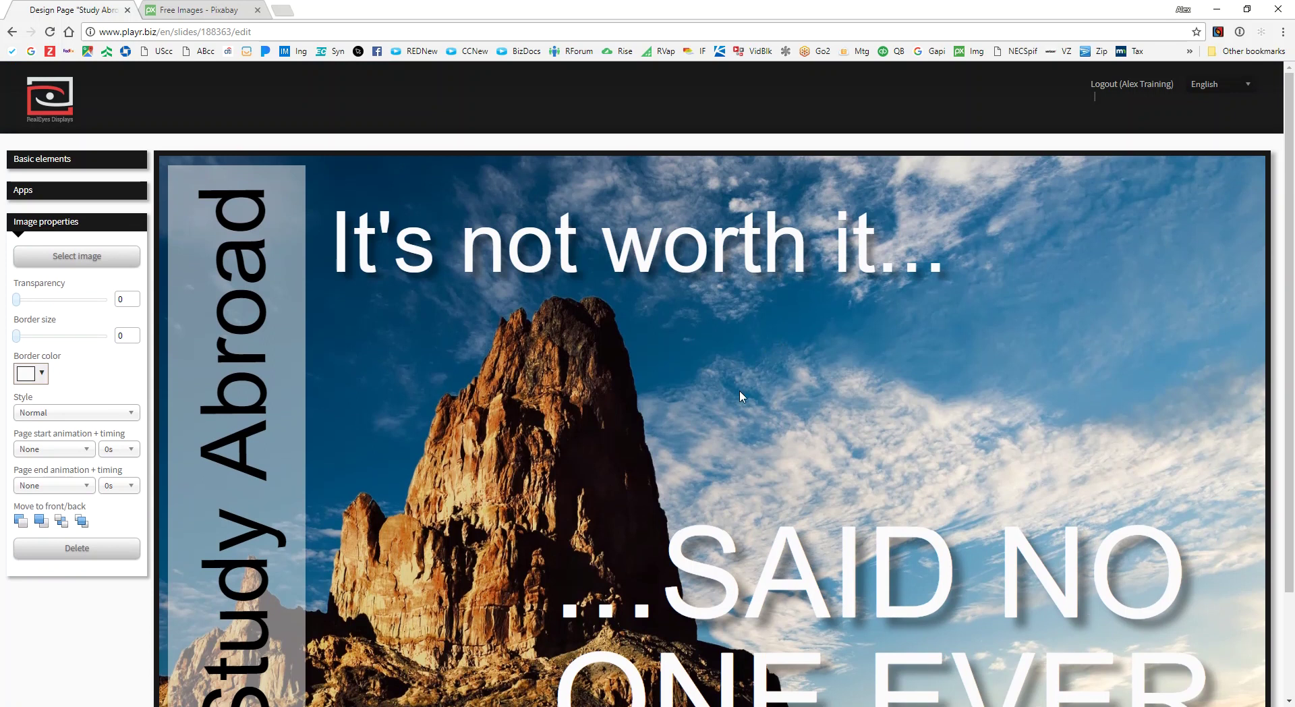
{"action": "scroll", "coordinate": [613, 306], "scroll_direction": "down", "scroll_amount": 2}
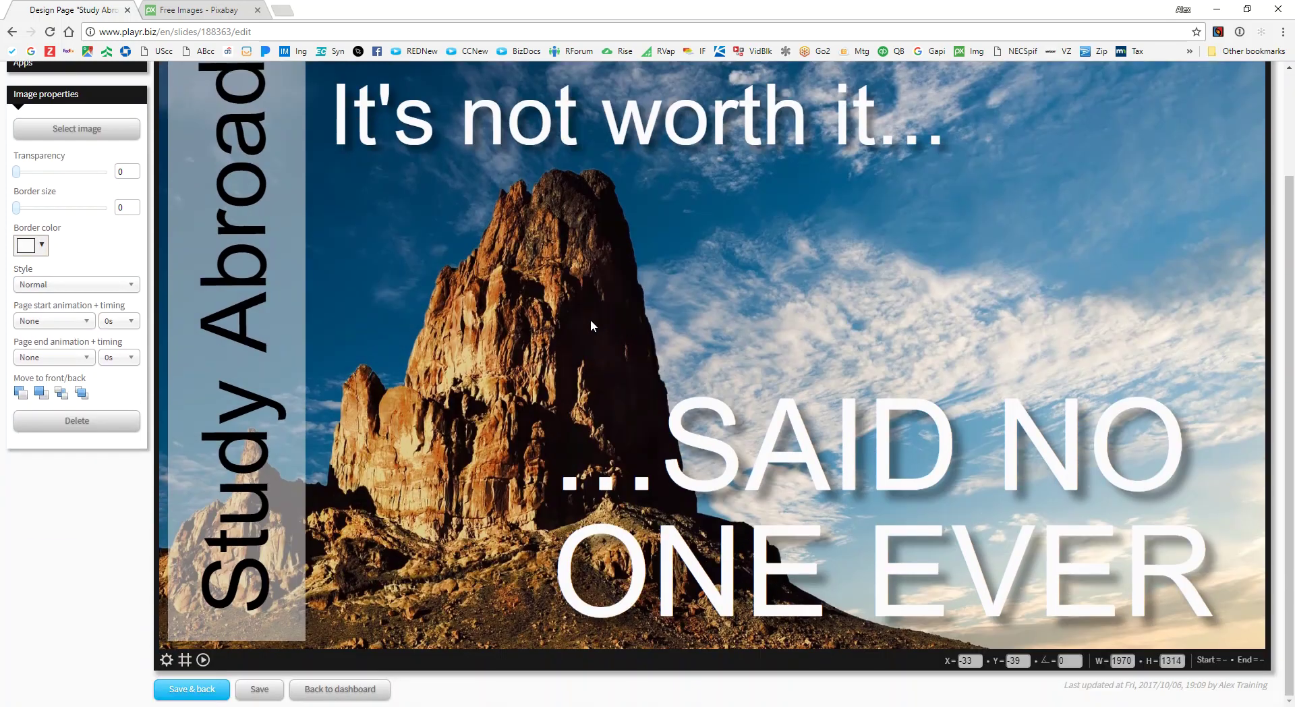
{"action": "scroll", "coordinate": [590, 322], "scroll_direction": "up", "scroll_amount": 1}
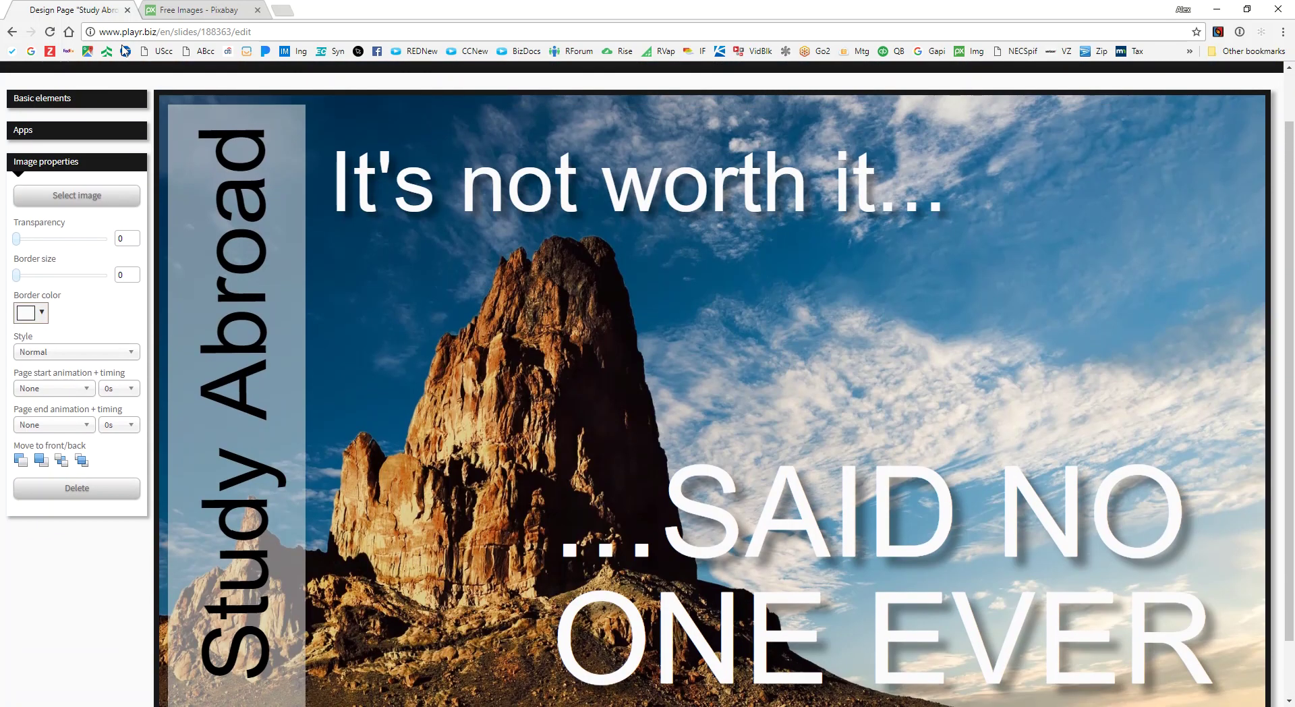
{"action": "left_click", "coordinate": [90, 102]}
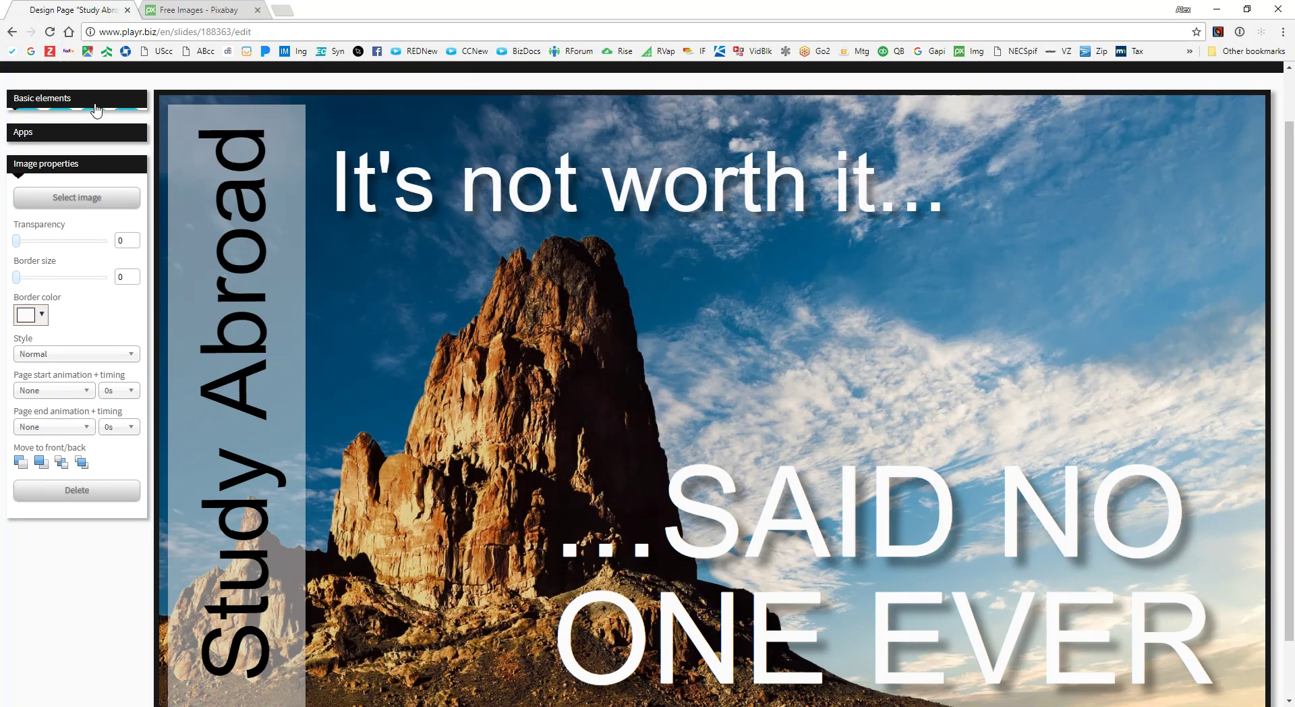
Try to underline the word "NO" in the "...SAID NO ONE EVER" text
{"action": "left_click", "coordinate": [1015, 518]}
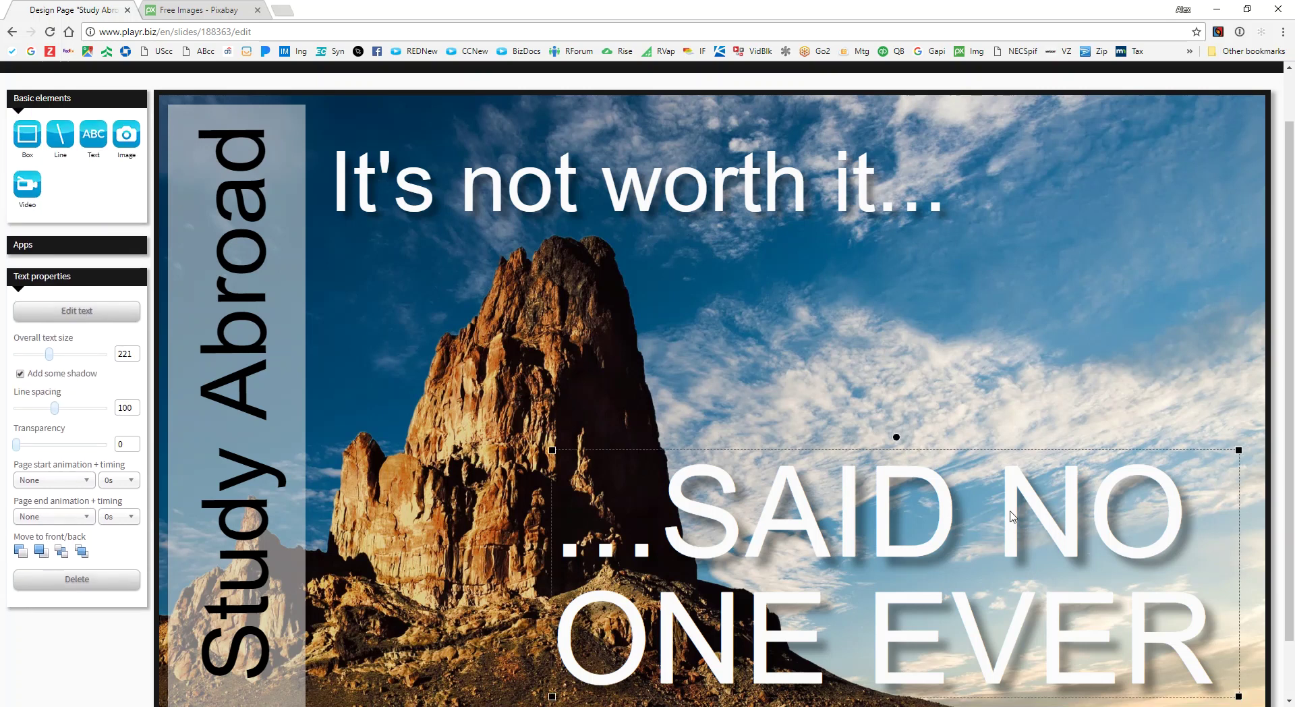
{"action": "left_click", "coordinate": [1022, 510]}
{"action": "left_click", "coordinate": [1022, 514]}
{"action": "left_click_drag", "start_coordinate": [1022, 514], "coordinate": [1165, 513]}
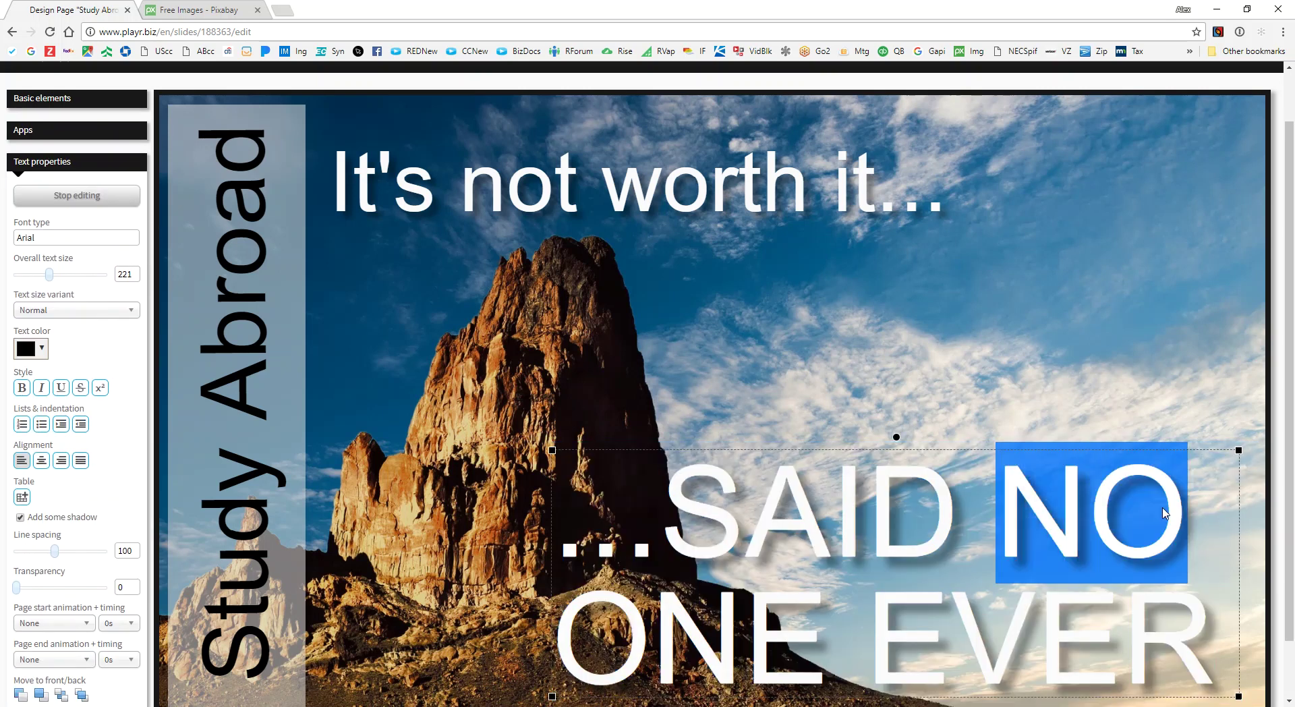
{"action": "left_click", "coordinate": [58, 391]}
{"action": "left_click", "coordinate": [59, 397]}
{"action": "left_click", "coordinate": [820, 359]}
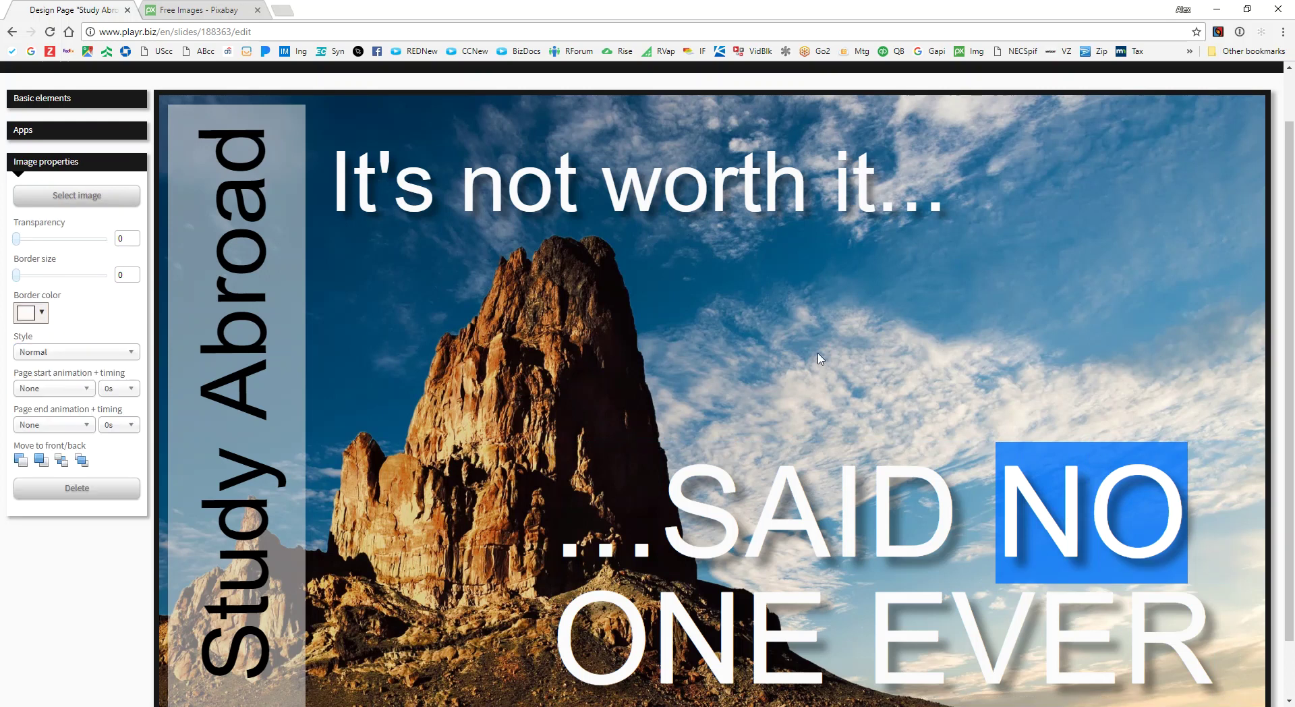
{"action": "double_click", "coordinate": [1117, 526]}
{"action": "left_click", "coordinate": [1049, 520]}
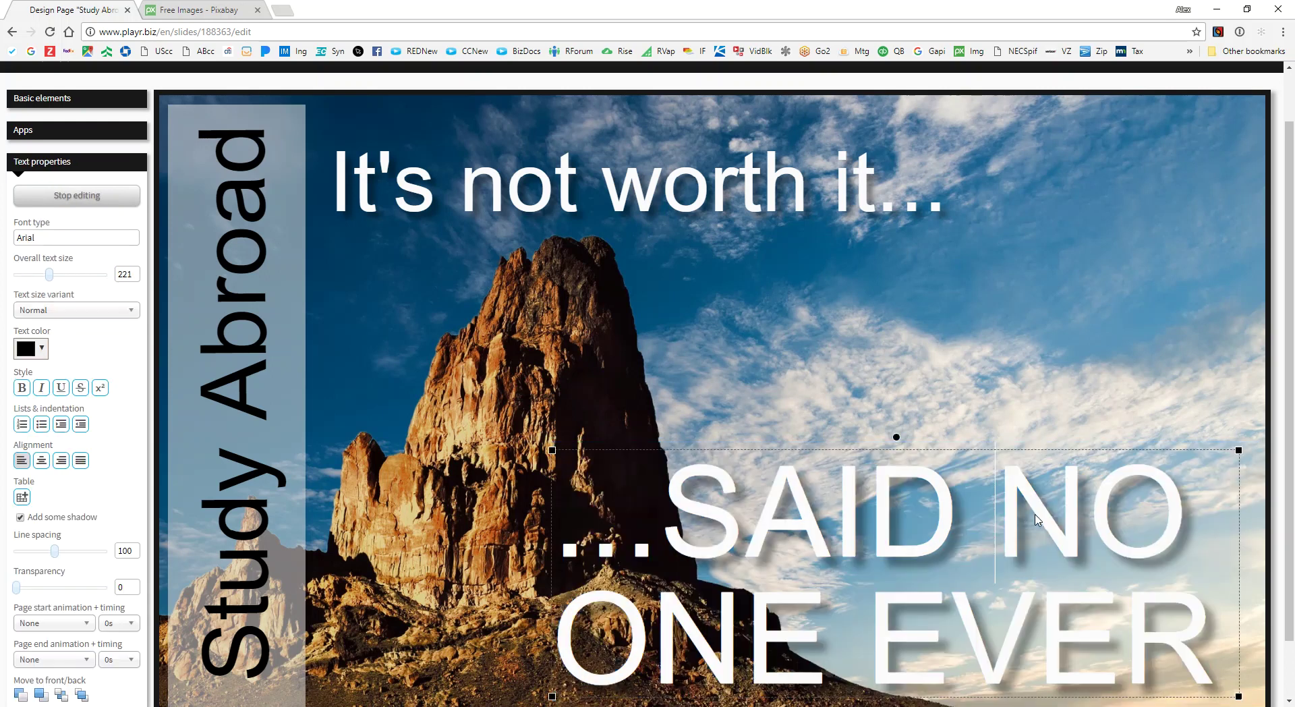
{"action": "left_click", "coordinate": [973, 381]}
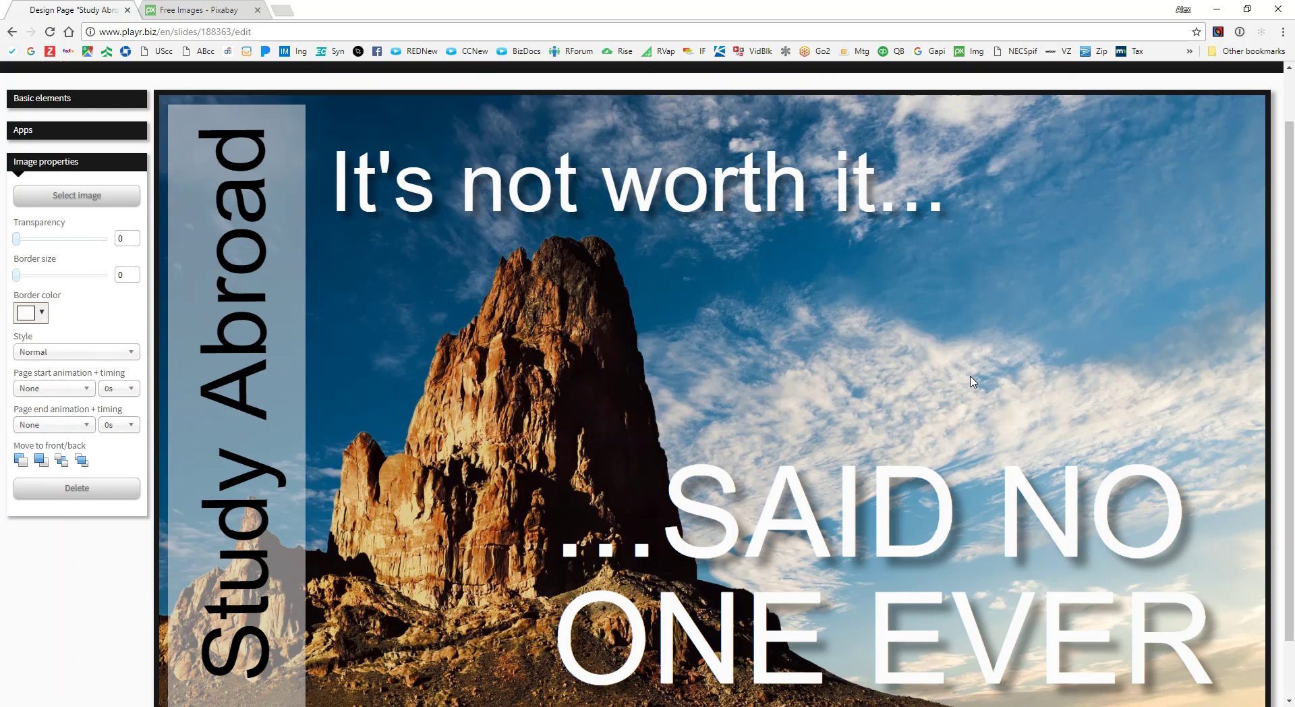
Add a horizontal line across the middle of the page and set its thickness to 10
{"action": "left_click", "coordinate": [47, 104]}
{"action": "left_click", "coordinate": [60, 134]}
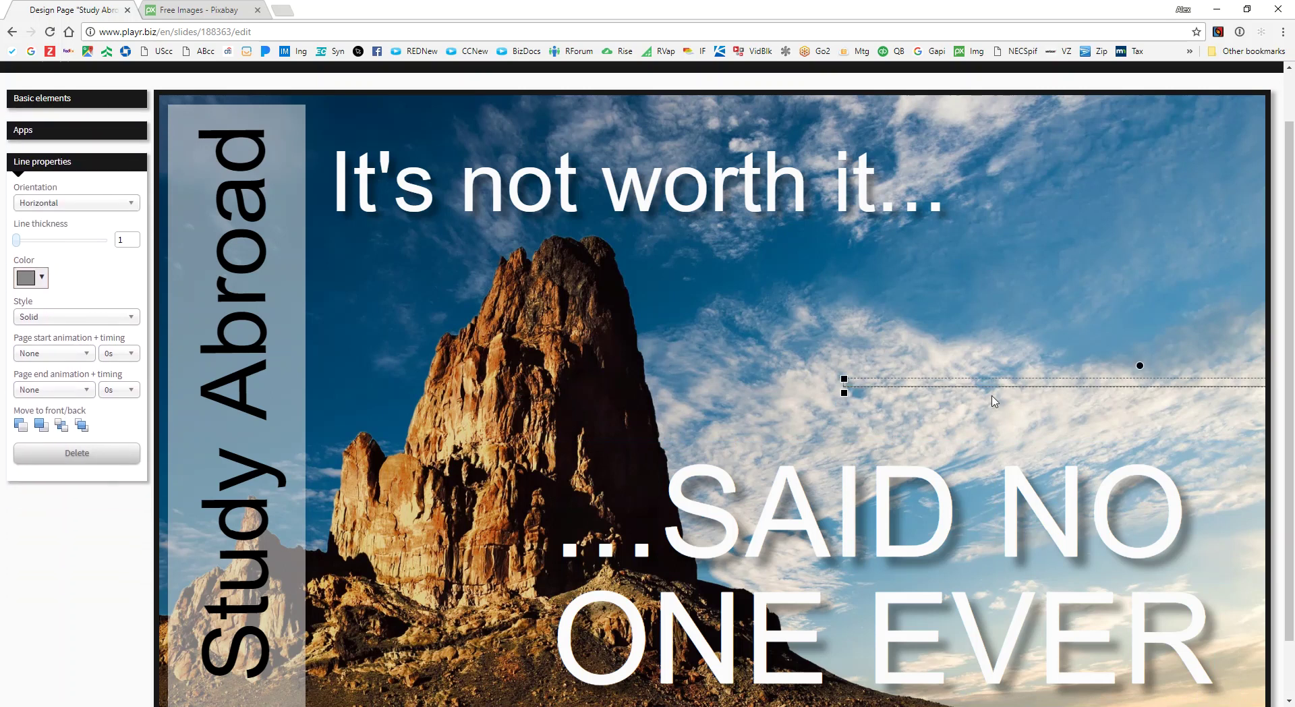
{"action": "left_click_drag", "start_coordinate": [997, 382], "coordinate": [665, 342]}
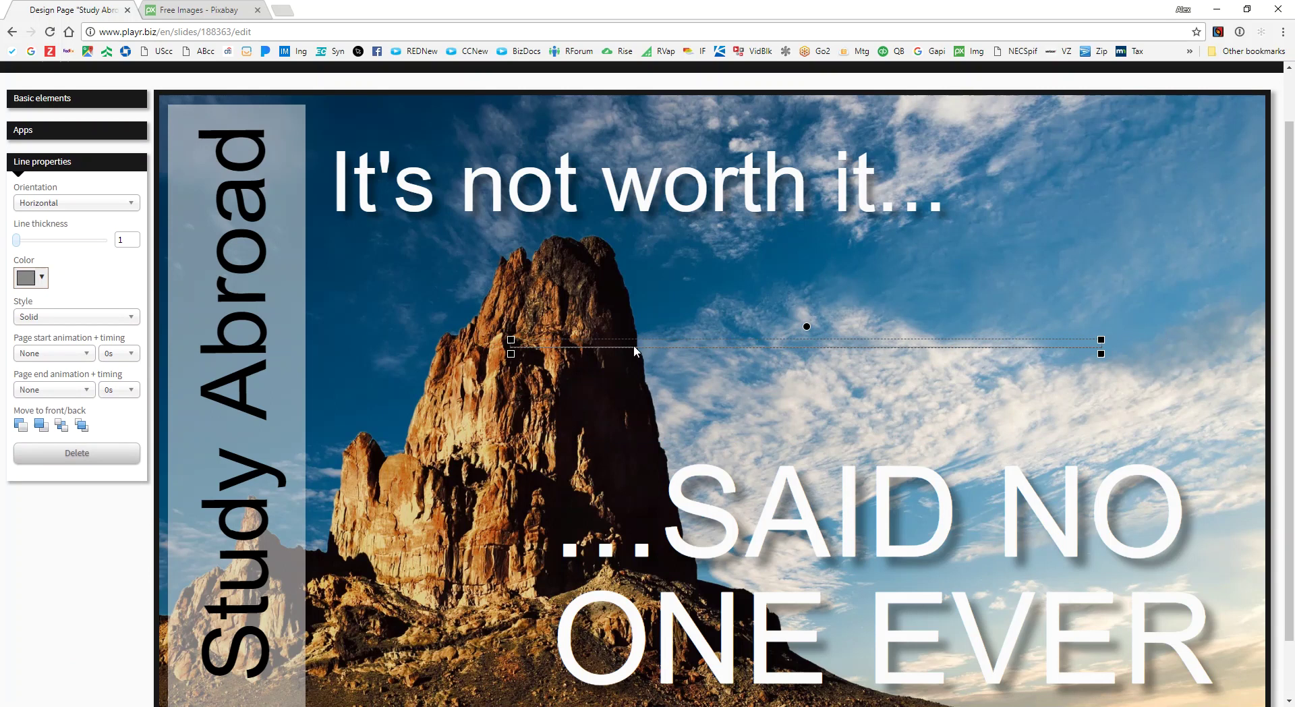
{"action": "left_click_drag", "start_coordinate": [19, 241], "coordinate": [27, 241]}
{"action": "left_click", "coordinate": [63, 201]}
{"action": "left_click", "coordinate": [67, 201]}
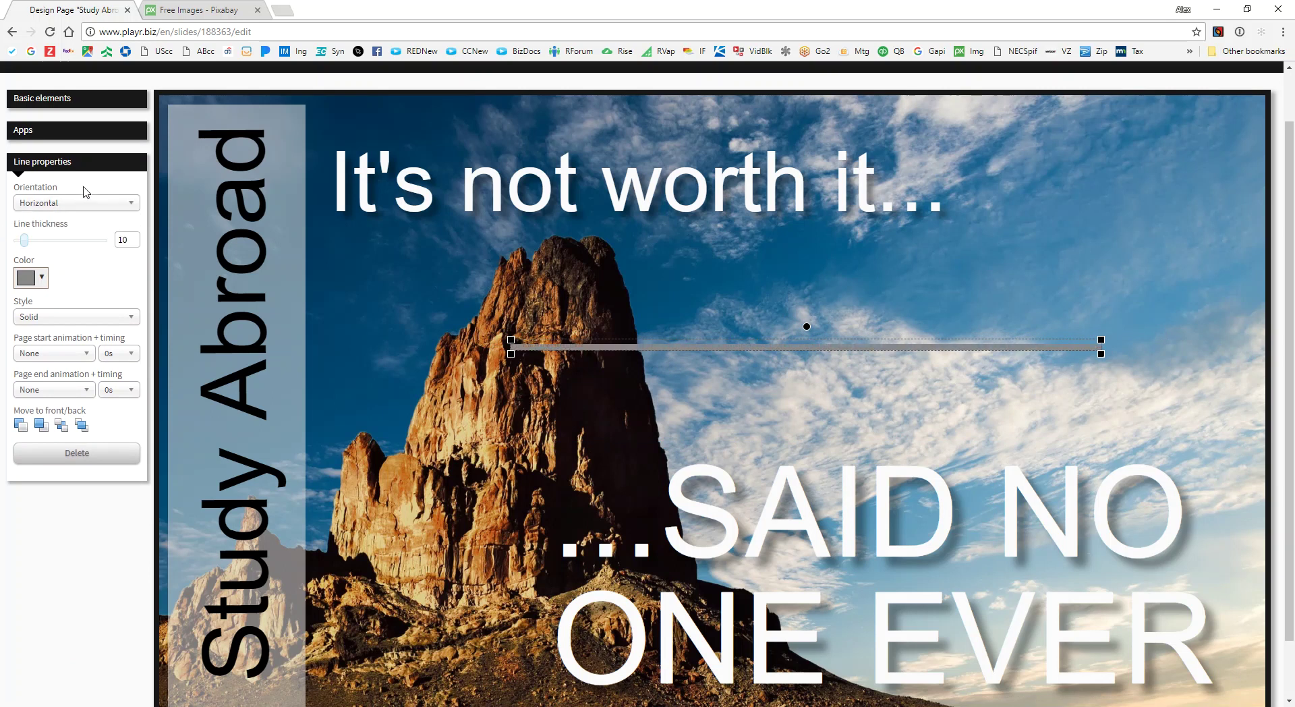
Make the line dashed and fit it beneath "It's not worth it", ending just before the dots
{"action": "left_click", "coordinate": [54, 317]}
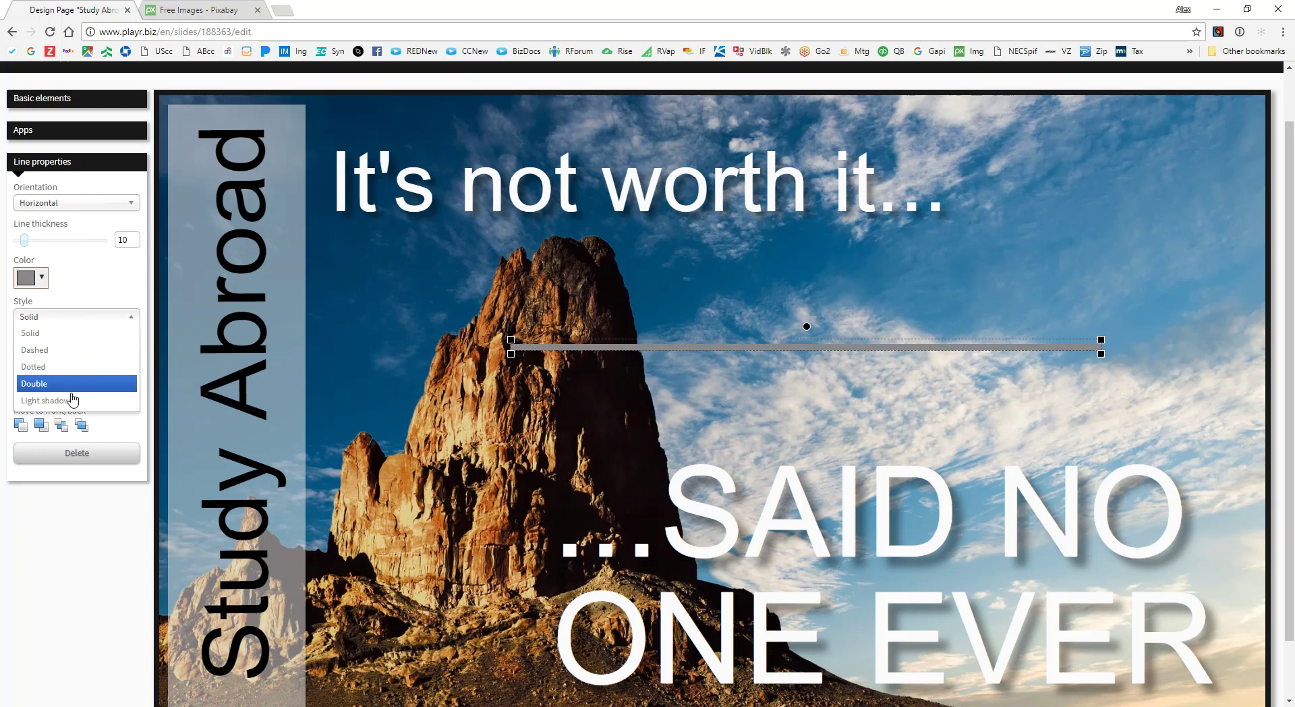
{"action": "left_click", "coordinate": [74, 352]}
{"action": "left_click_drag", "start_coordinate": [807, 347], "coordinate": [636, 230]}
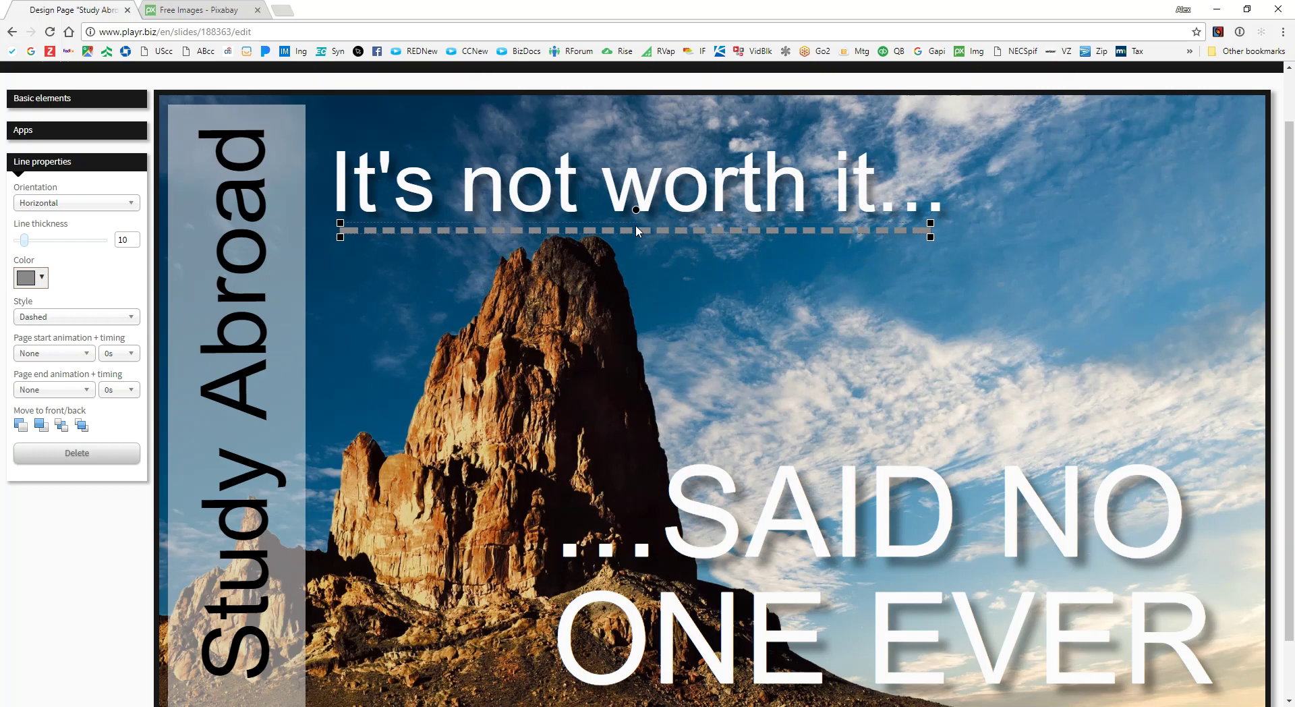
{"action": "left_click_drag", "start_coordinate": [927, 242], "coordinate": [861, 240]}
{"action": "left_click_drag", "start_coordinate": [275, 220], "coordinate": [336, 218]}
Change the dashed line's color to white
{"action": "left_click", "coordinate": [17, 282]}
{"action": "left_click", "coordinate": [26, 303]}
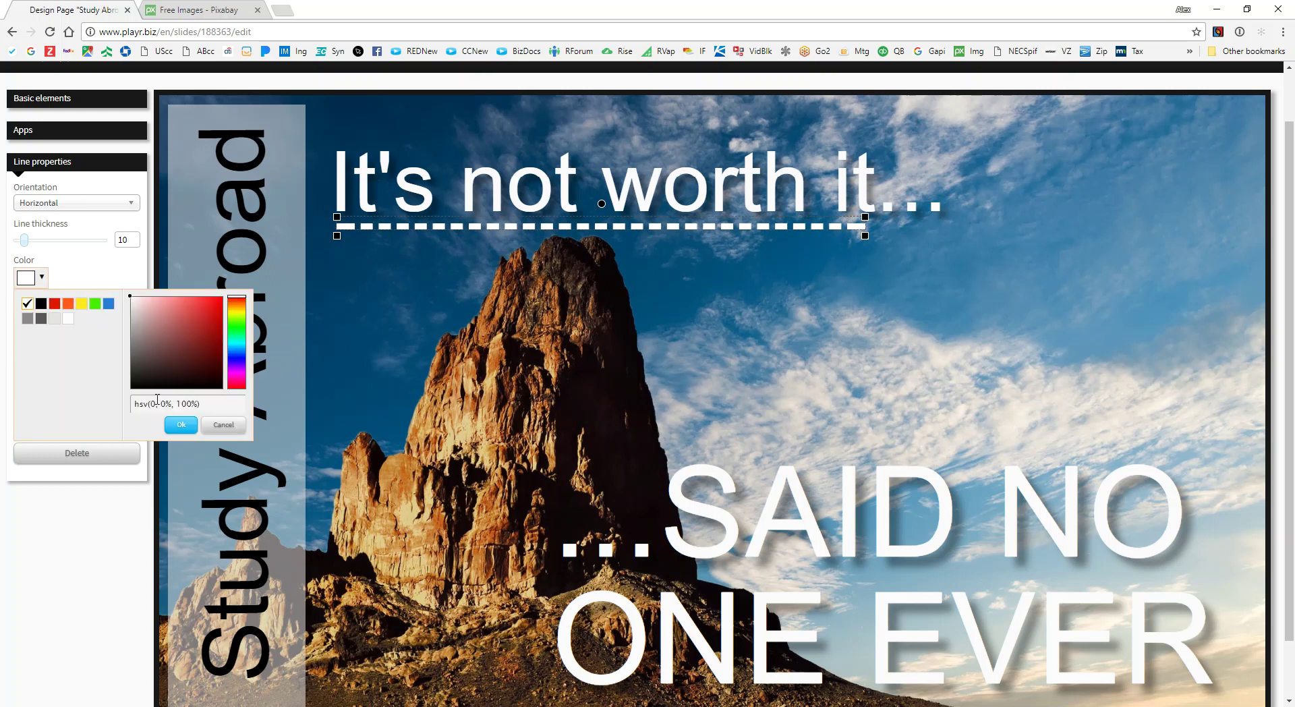
{"action": "left_click", "coordinate": [181, 425]}
{"action": "left_click", "coordinate": [741, 278]}
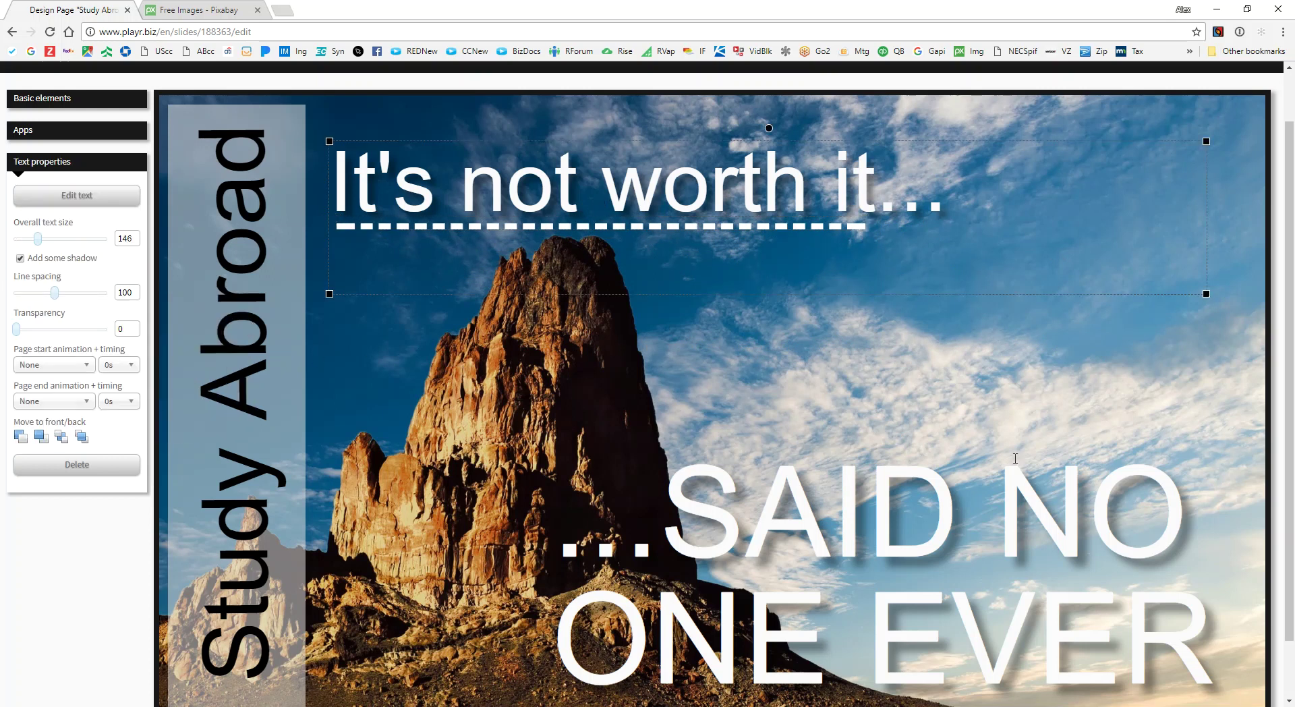
{"action": "left_click", "coordinate": [988, 380]}
{"action": "scroll", "coordinate": [656, 365], "scroll_direction": "down", "scroll_amount": 1}
{"action": "scroll", "coordinate": [816, 442], "scroll_direction": "up", "scroll_amount": 1}
{"action": "scroll", "coordinate": [823, 432], "scroll_direction": "down", "scroll_amount": 1}
{"action": "left_click", "coordinate": [838, 422]}
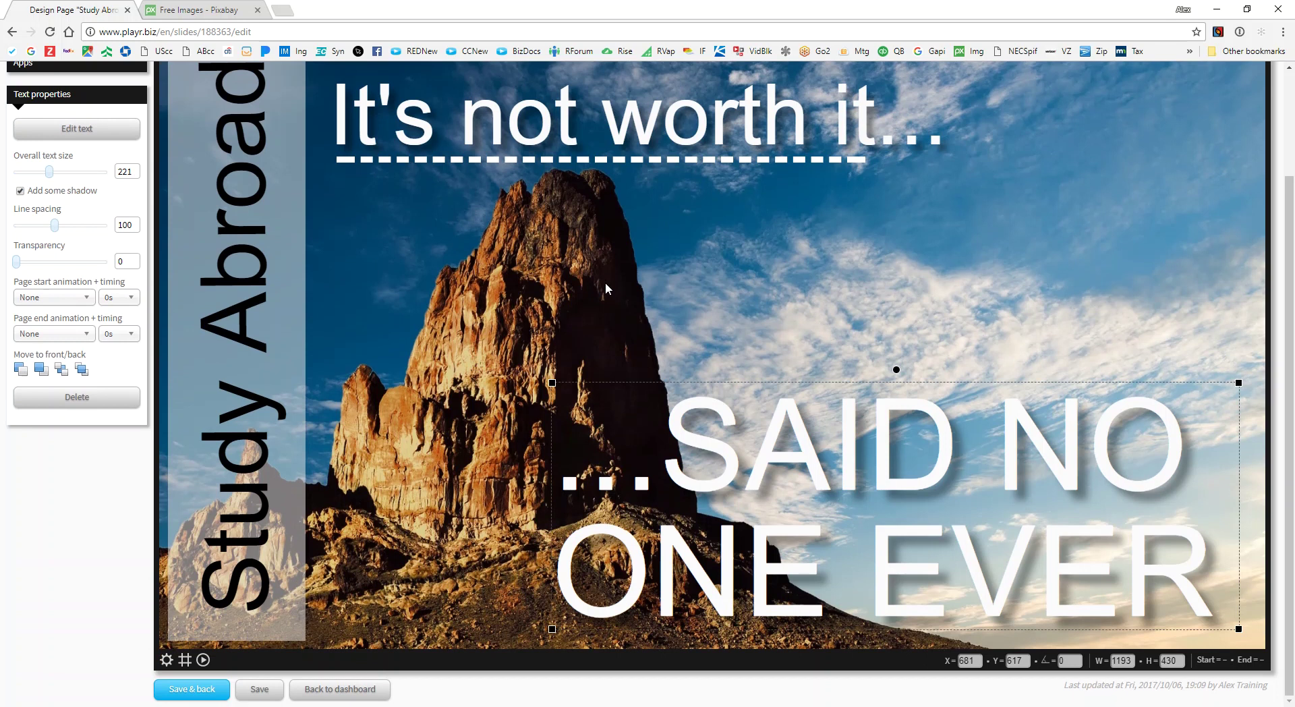
{"action": "scroll", "coordinate": [605, 282], "scroll_direction": "up", "scroll_amount": 1}
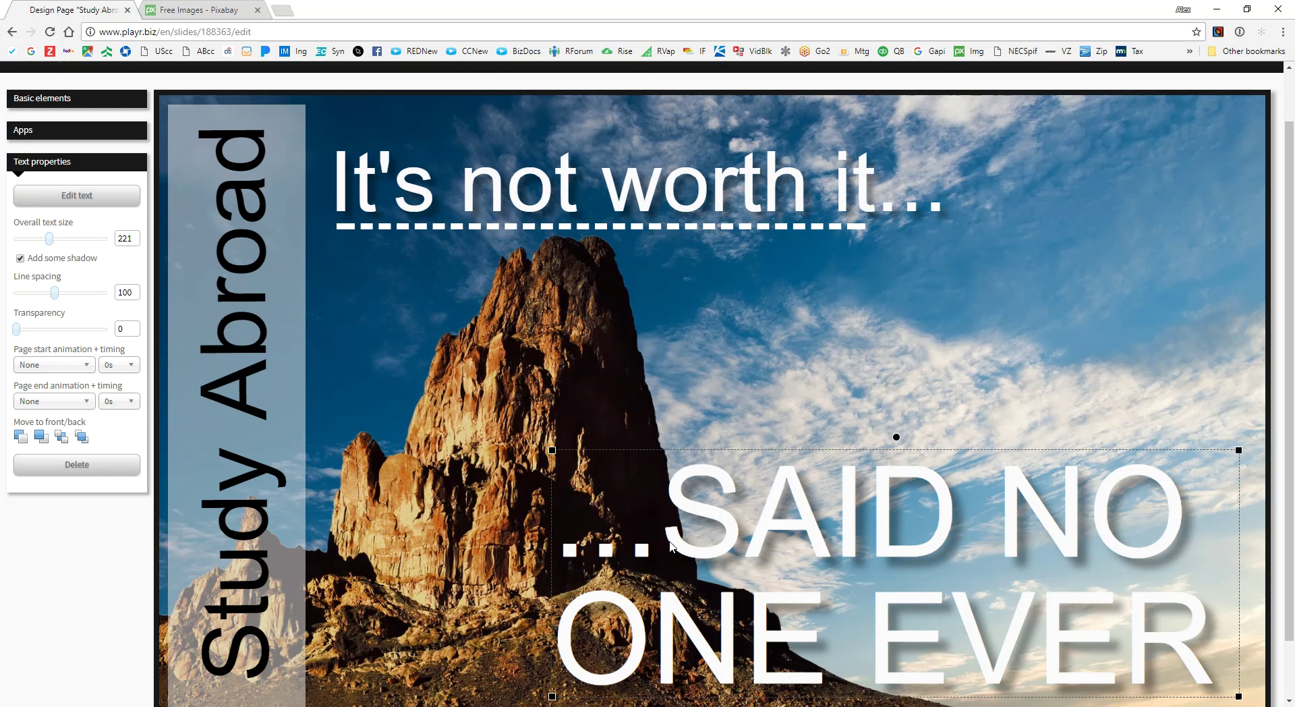
{"action": "scroll", "coordinate": [607, 477], "scroll_direction": "down", "scroll_amount": 1}
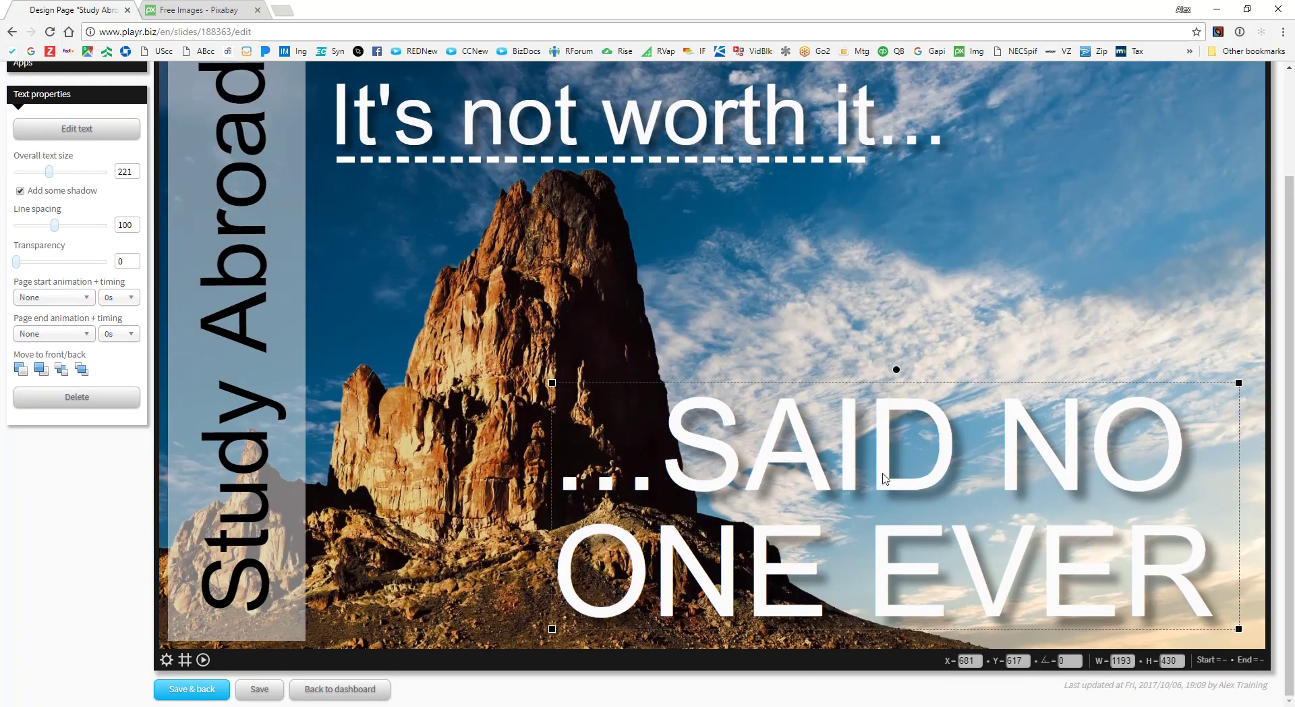
{"action": "left_click", "coordinate": [678, 262]}
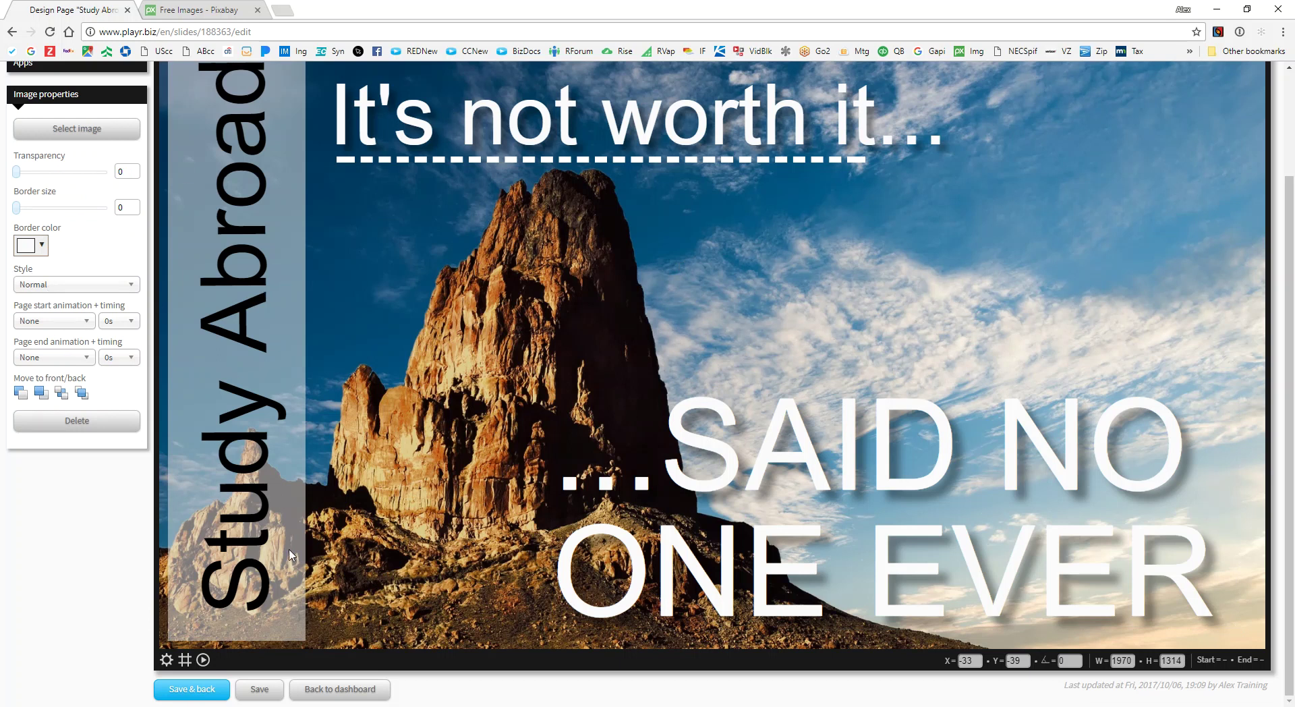
Give the "It's not worth it..." text a Text curl page start animation with a timing of 0.5s
{"action": "left_click", "coordinate": [518, 113]}
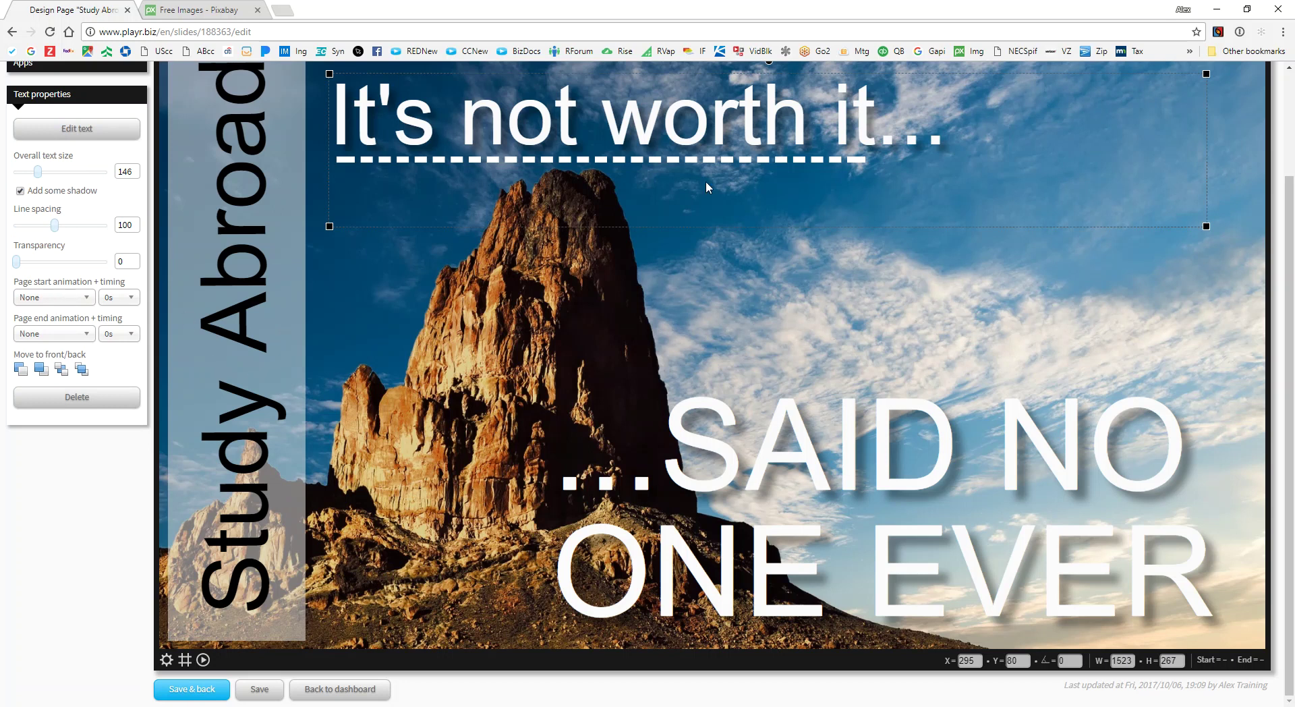
{"action": "left_click", "coordinate": [64, 302]}
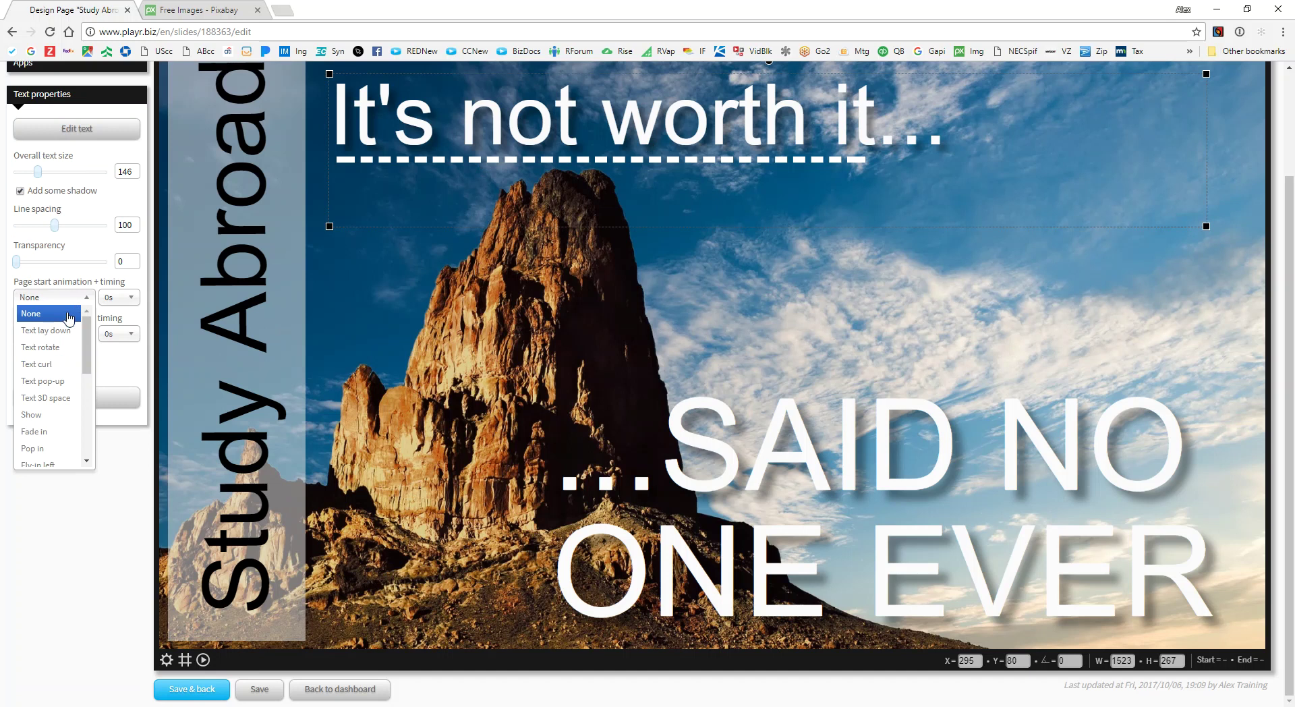
{"action": "left_click", "coordinate": [58, 367]}
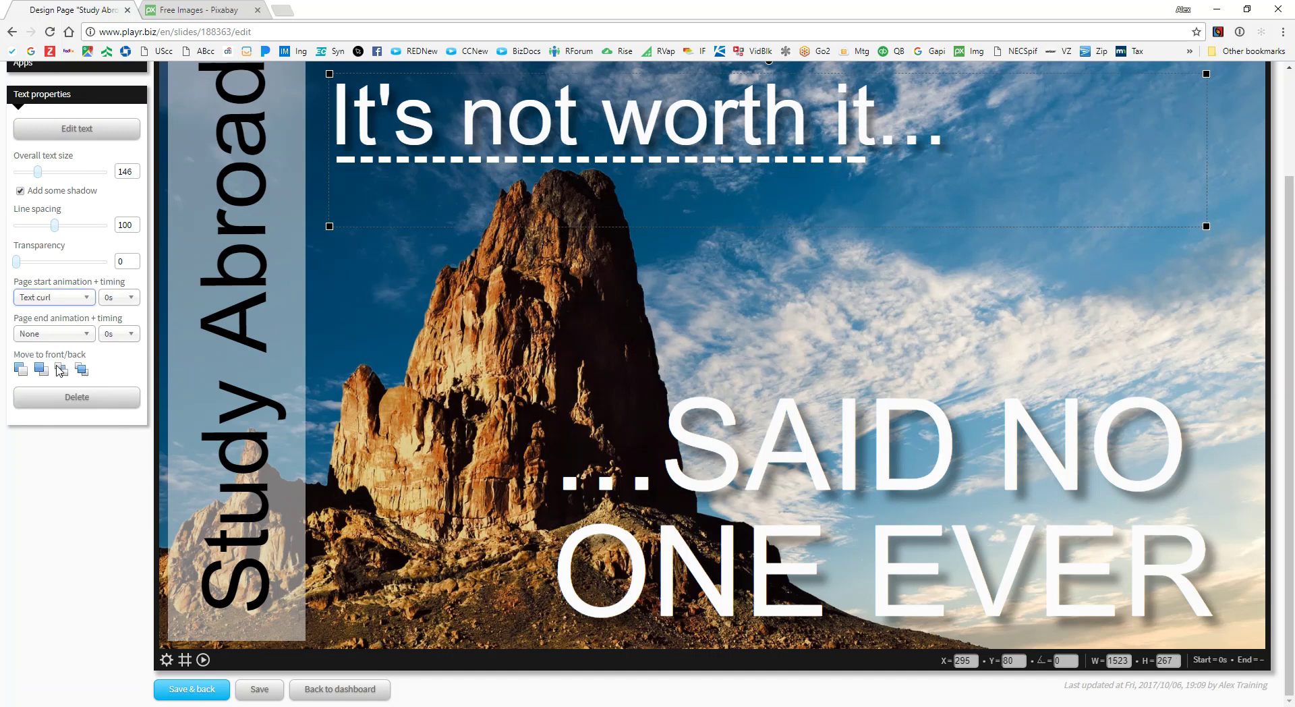
{"action": "left_click", "coordinate": [116, 304]}
{"action": "left_click", "coordinate": [114, 330]}
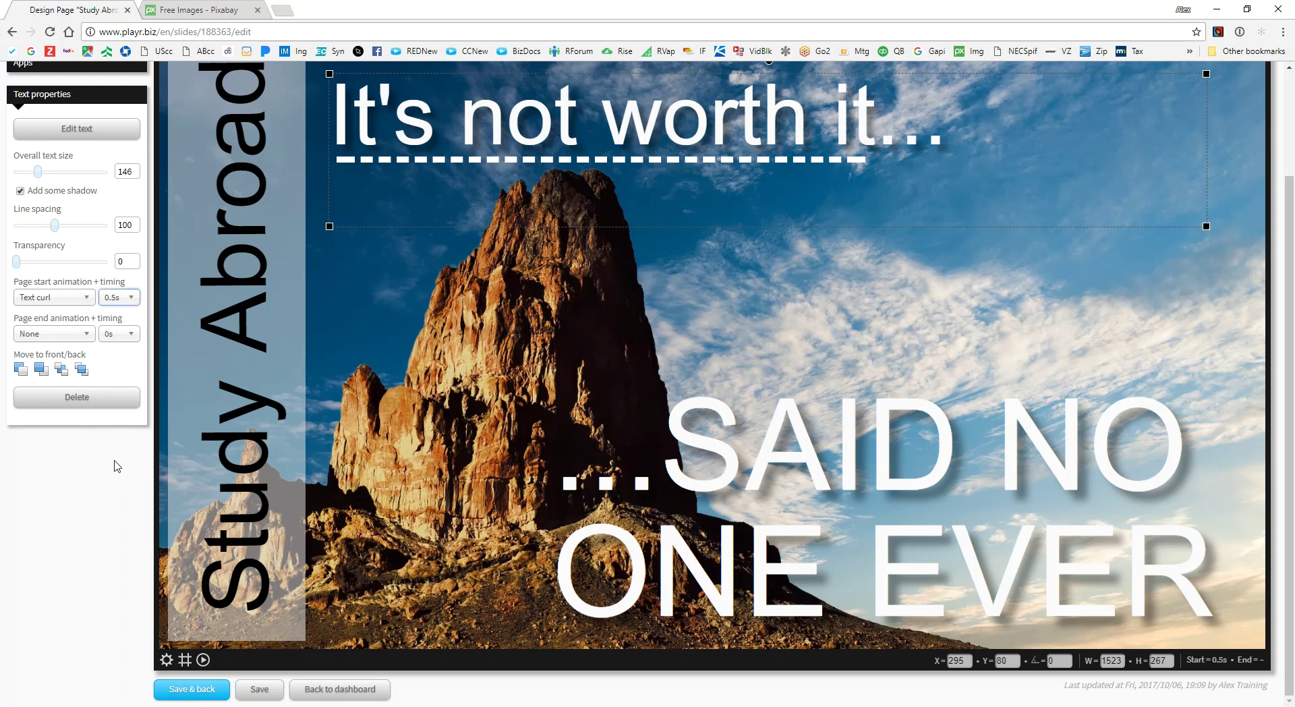
Give the dashed line a Fade in page start animation with a timing of 0.5s
{"action": "scroll", "coordinate": [223, 378], "scroll_direction": "up", "scroll_amount": 2}
{"action": "left_click", "coordinate": [350, 291]}
{"action": "left_click", "coordinate": [54, 415]}
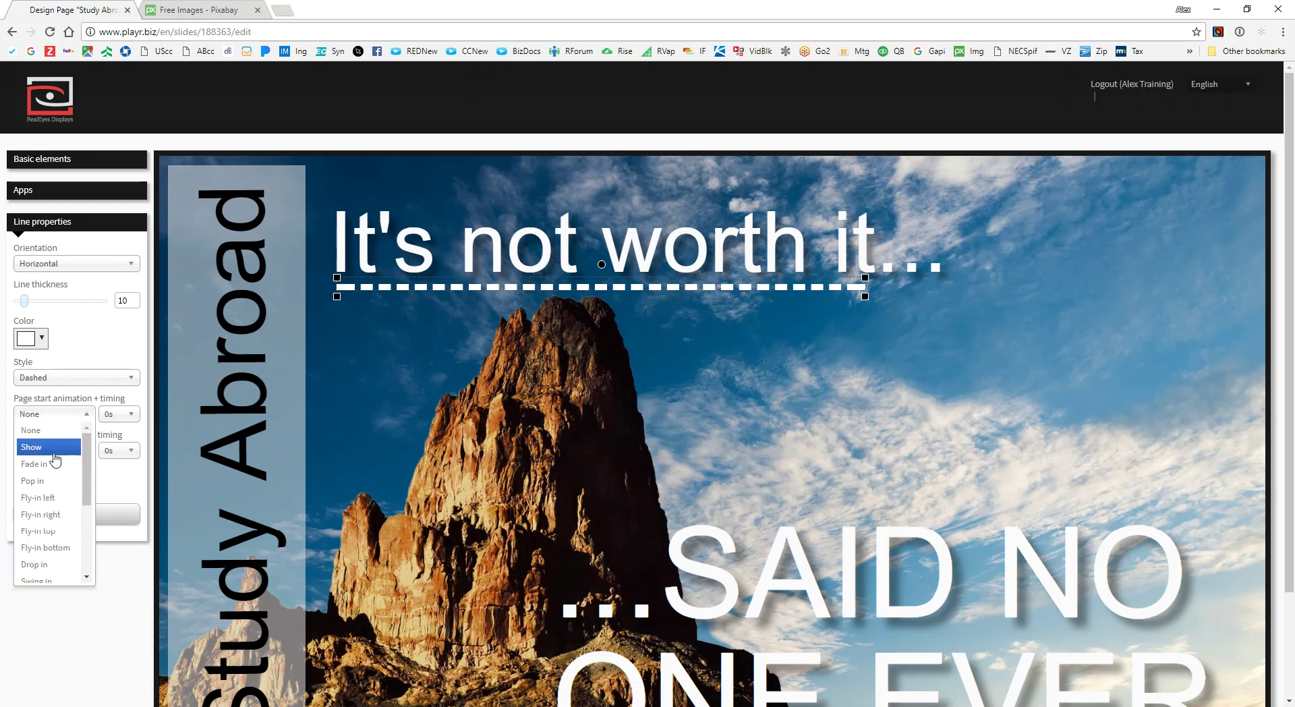
{"action": "scroll", "coordinate": [51, 492], "scroll_direction": "down", "scroll_amount": 3}
{"action": "scroll", "coordinate": [52, 491], "scroll_direction": "up", "scroll_amount": 3}
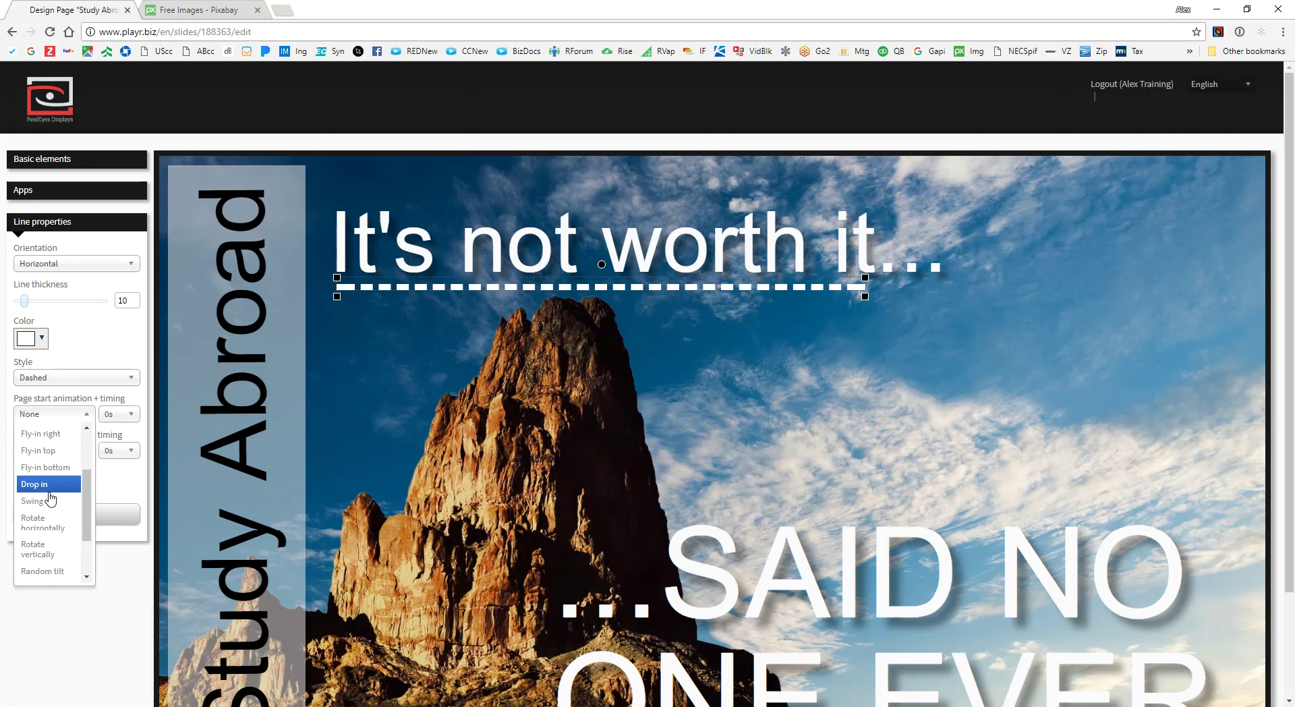
{"action": "left_click", "coordinate": [63, 470]}
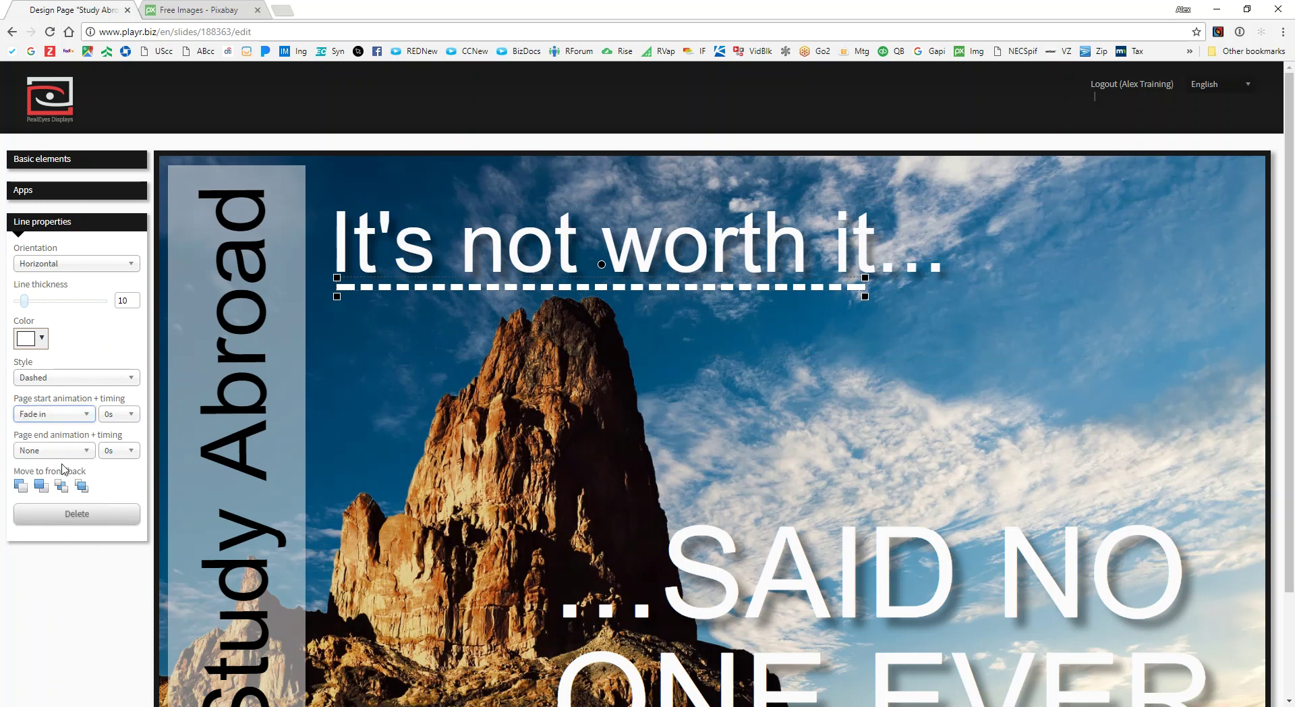
{"action": "left_click", "coordinate": [71, 416]}
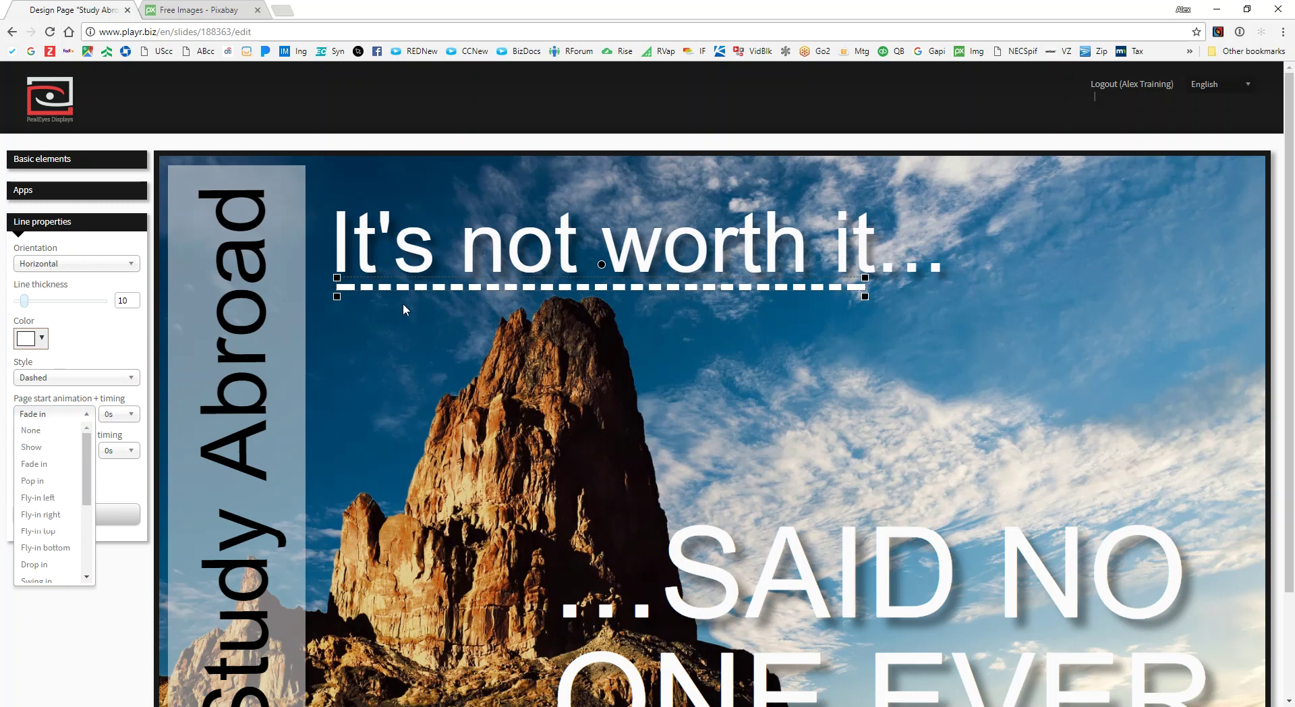
{"action": "left_click", "coordinate": [50, 466]}
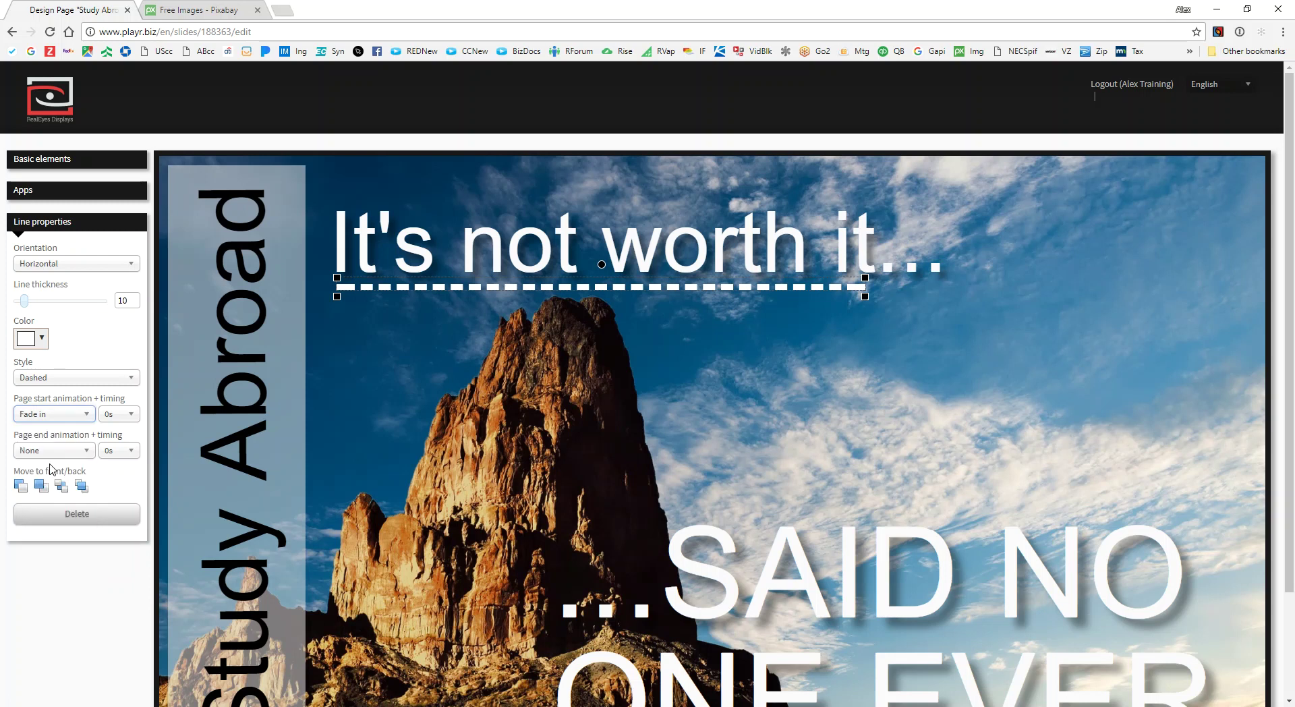
{"action": "left_click", "coordinate": [118, 414]}
{"action": "left_click", "coordinate": [113, 448]}
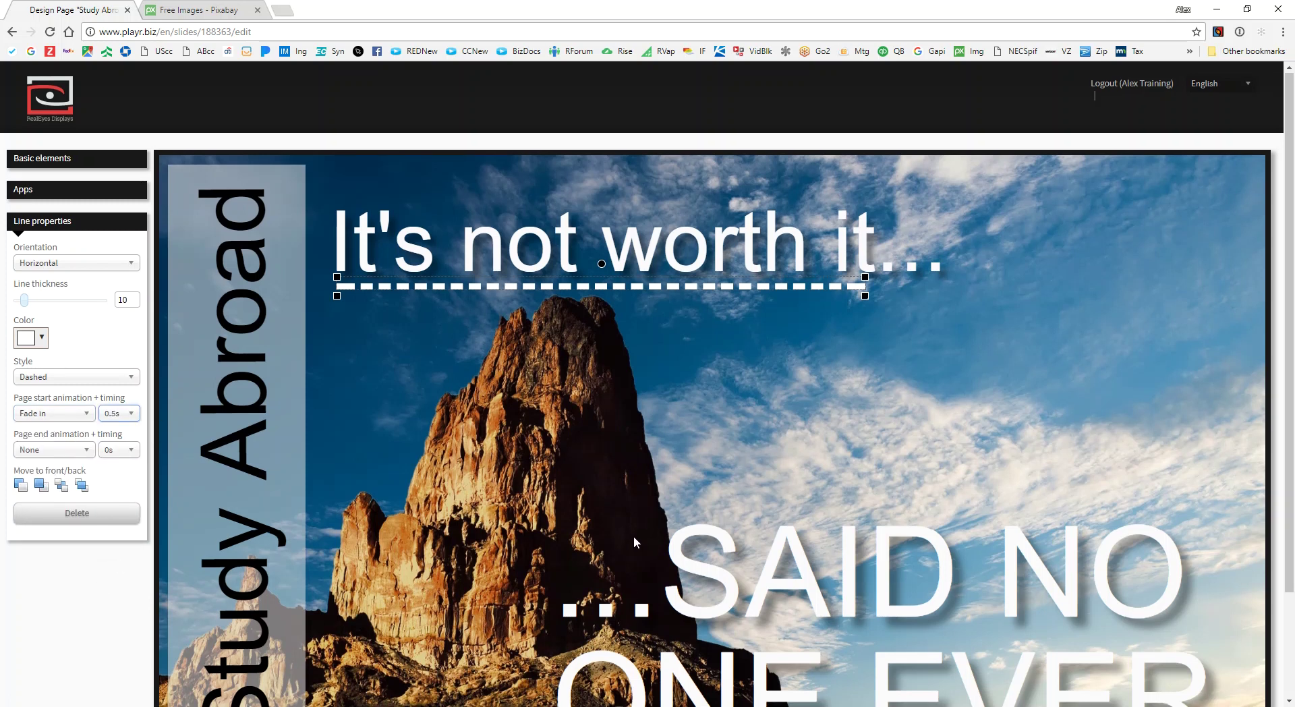
Give the "...SAID NO ONE EVER" text a Fly-in top page start animation with a timing of 2.5s
{"action": "scroll", "coordinate": [757, 396], "scroll_direction": "down", "scroll_amount": 1}
{"action": "left_click", "coordinate": [803, 494]}
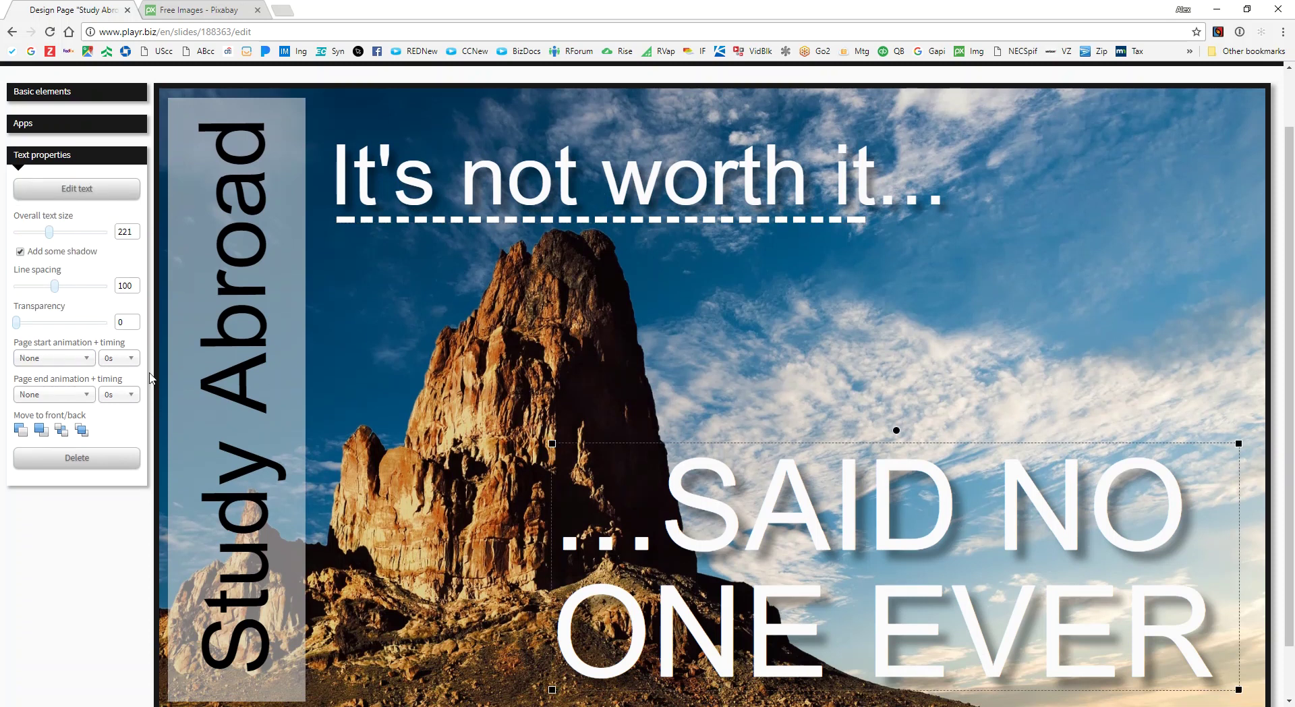
{"action": "left_click", "coordinate": [74, 360]}
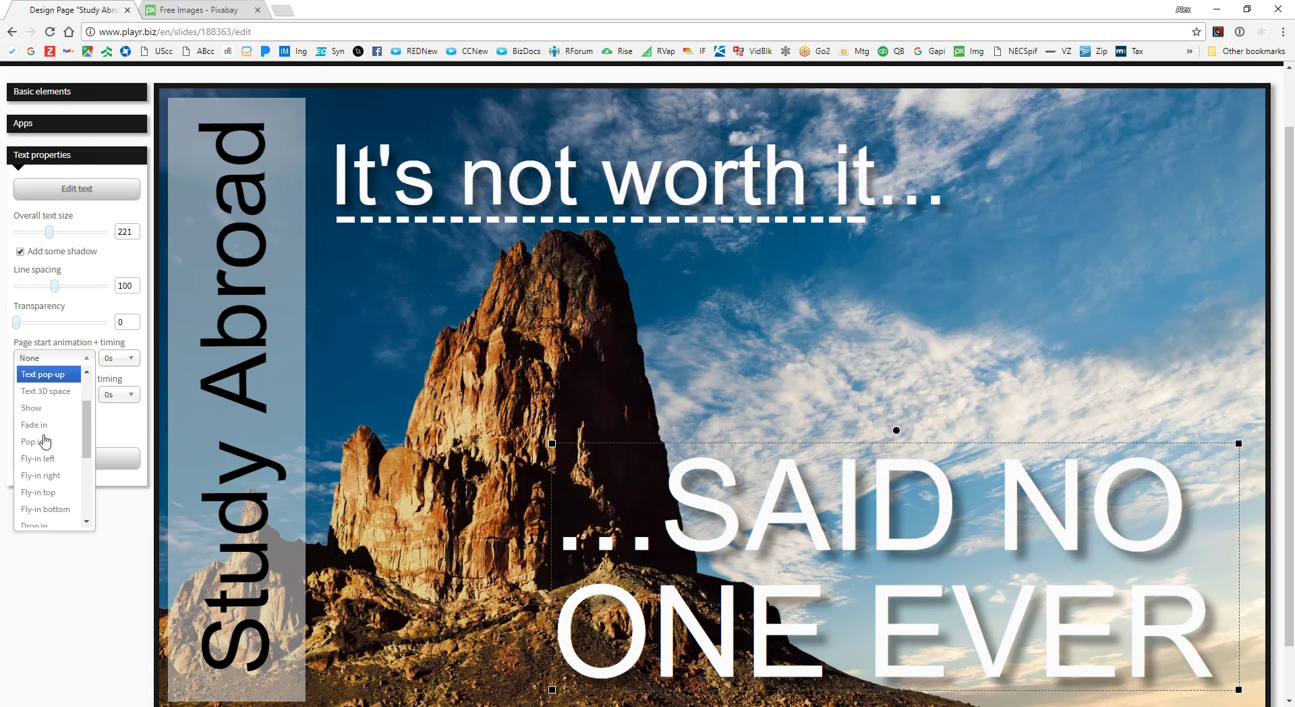
{"action": "scroll", "coordinate": [51, 442], "scroll_direction": "down", "scroll_amount": 2}
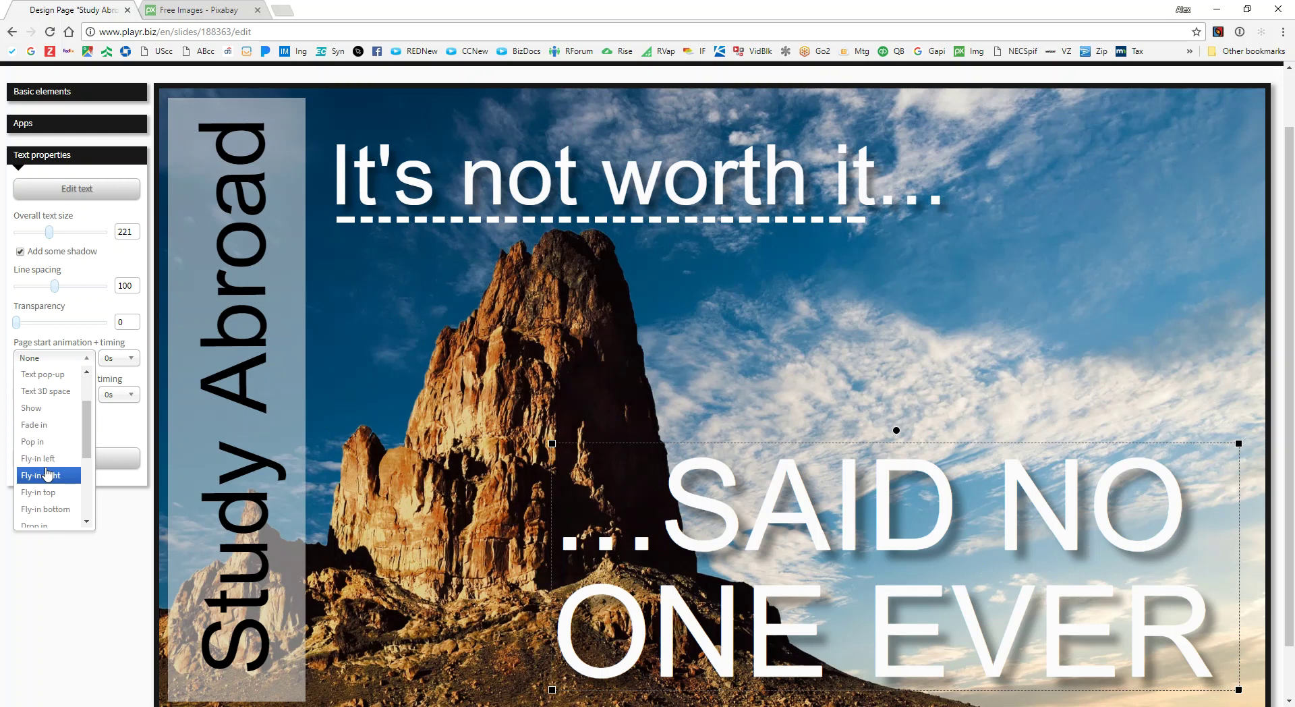
{"action": "left_click", "coordinate": [49, 493]}
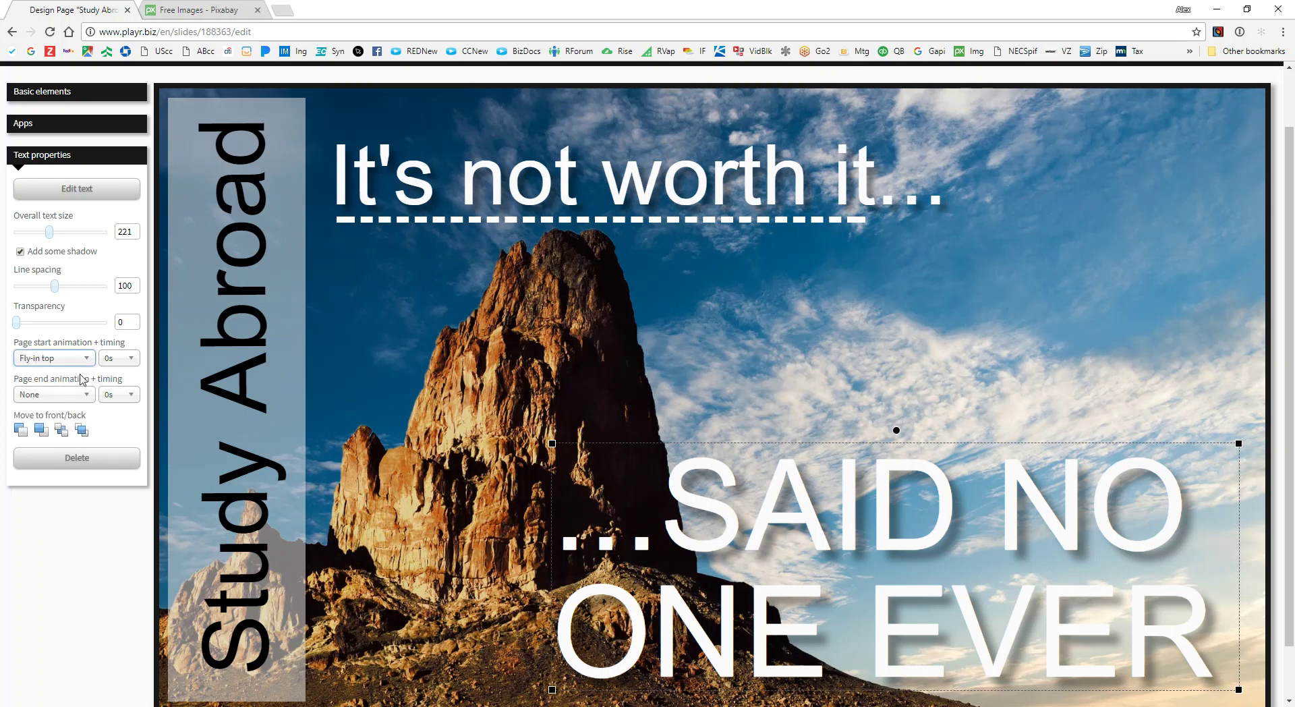
{"action": "left_click", "coordinate": [108, 359]}
{"action": "scroll", "coordinate": [111, 429], "scroll_direction": "down", "scroll_amount": 1}
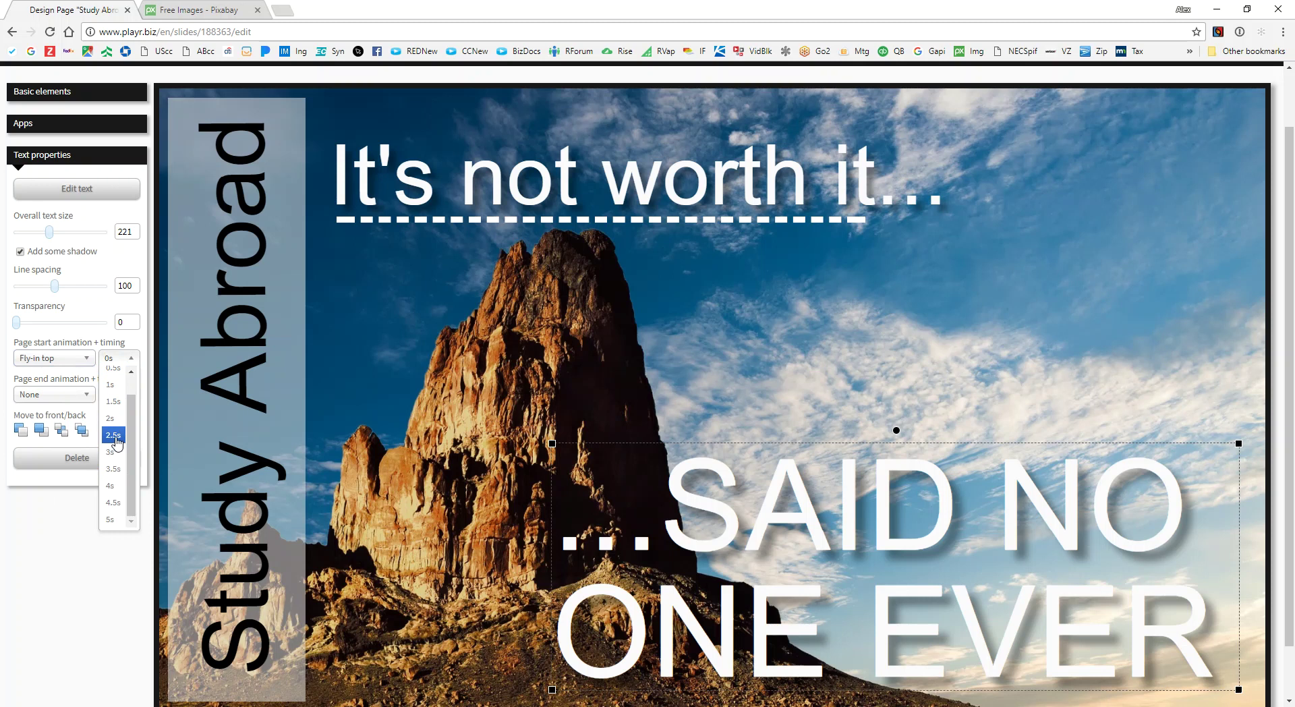
{"action": "left_click", "coordinate": [115, 435]}
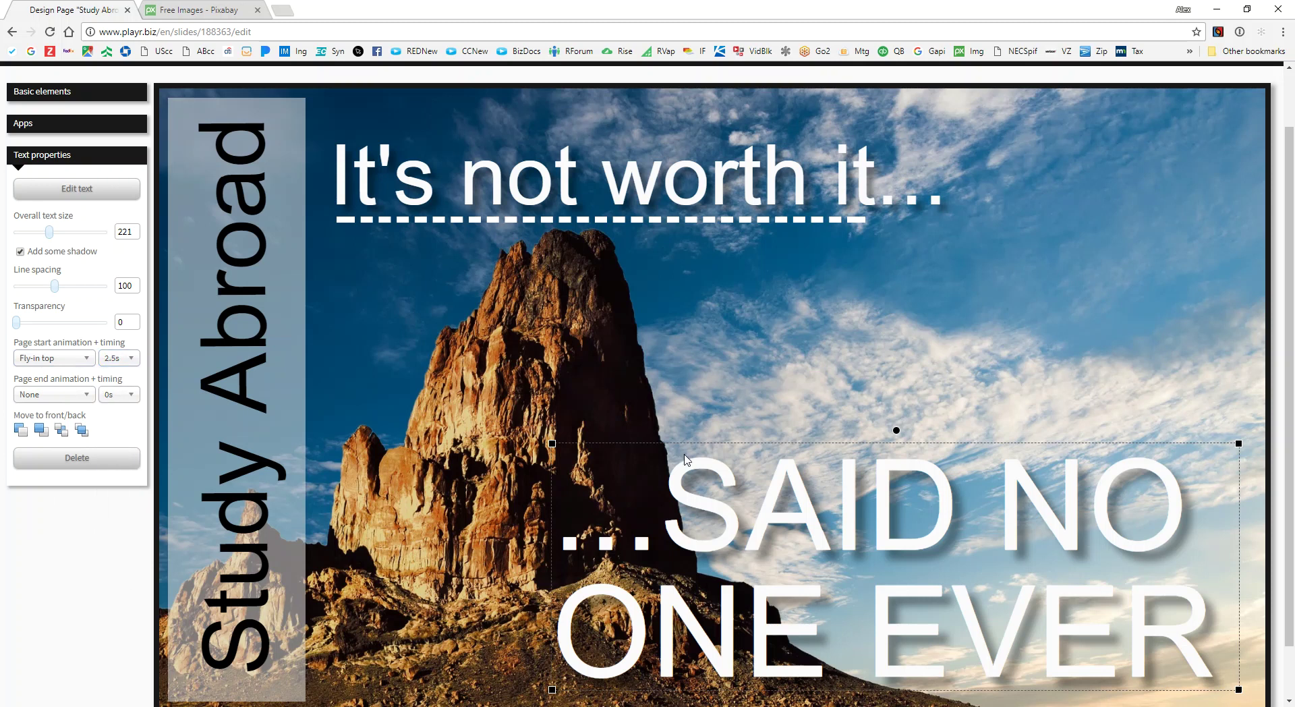
Preview the page to check the text and line animations
{"action": "scroll", "coordinate": [699, 352], "scroll_direction": "up", "scroll_amount": 1}
{"action": "scroll", "coordinate": [830, 503], "scroll_direction": "down", "scroll_amount": 2}
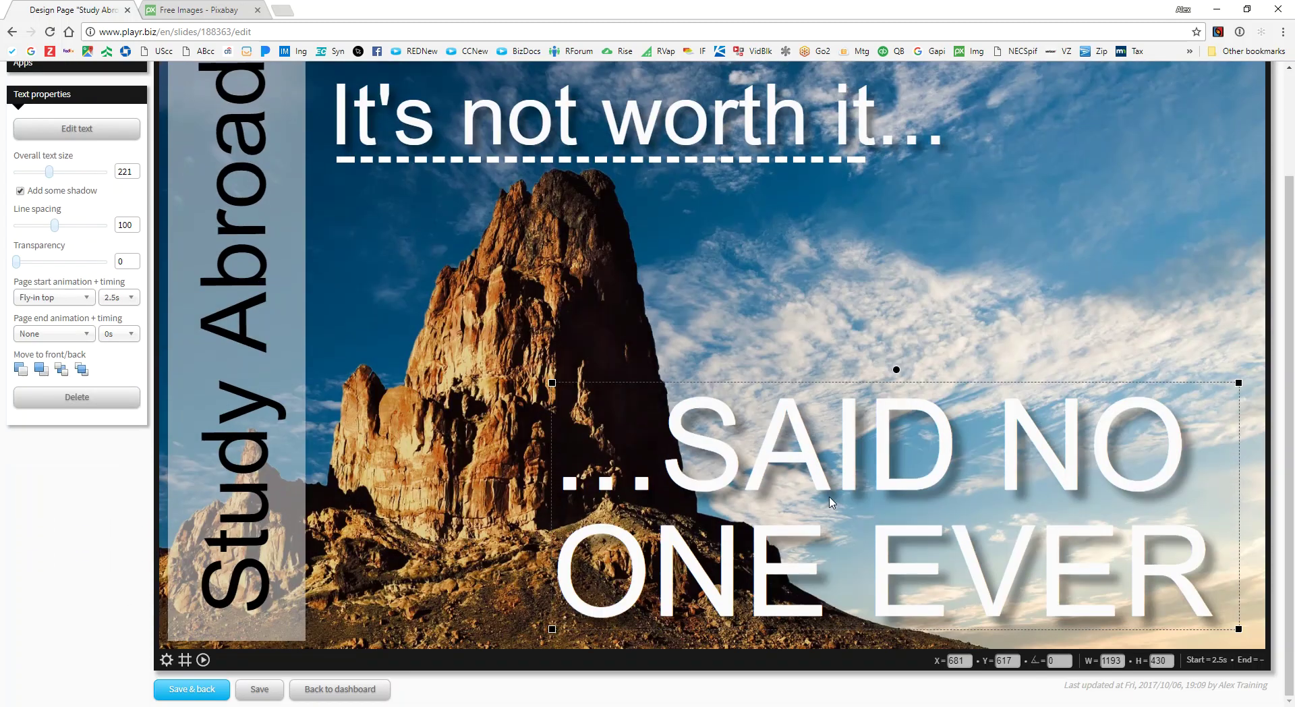
{"action": "left_click", "coordinate": [202, 660]}
{"action": "scroll", "coordinate": [680, 384], "scroll_direction": "up", "scroll_amount": 2}
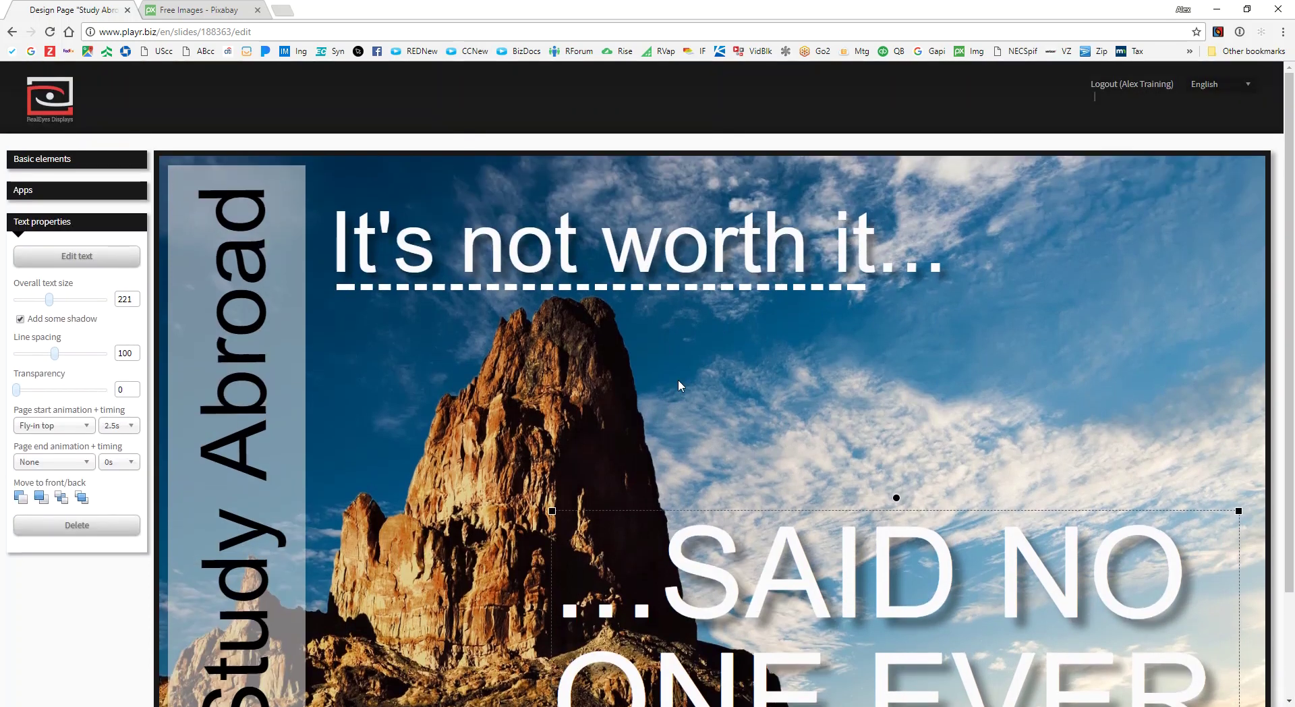
Delete the mountain background image from the page
{"action": "left_click", "coordinate": [577, 330]}
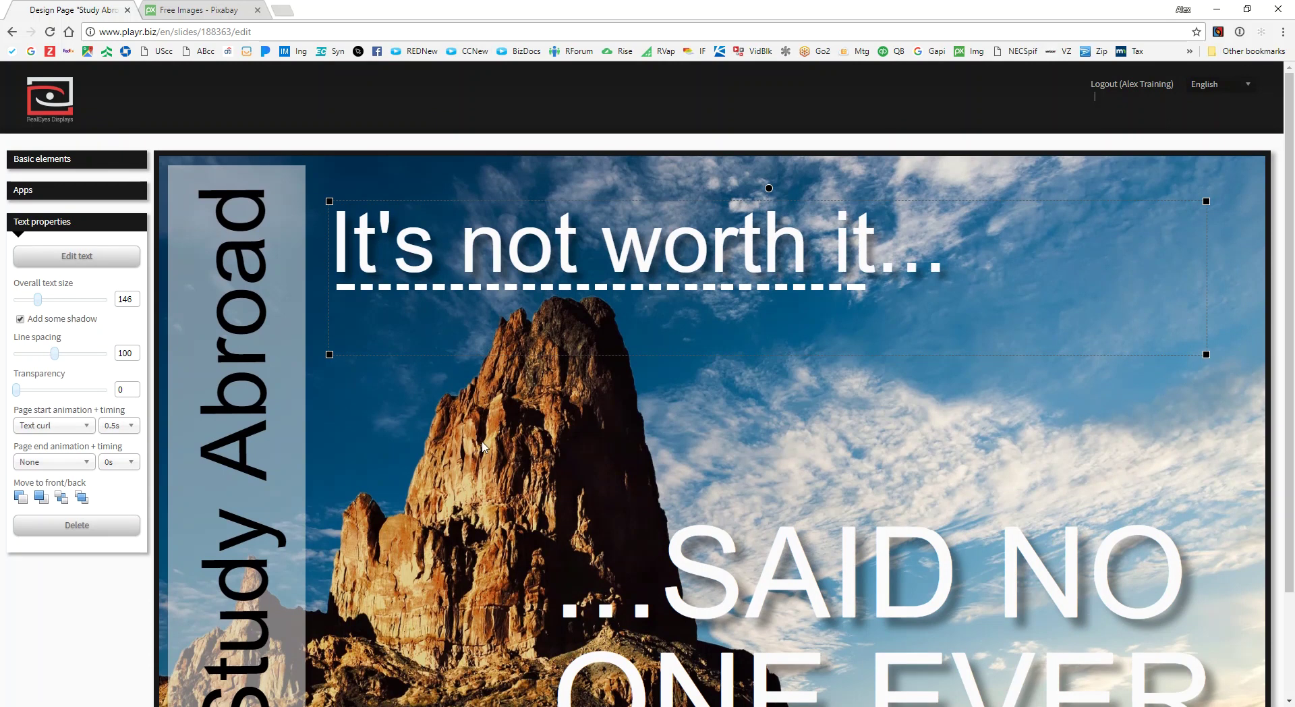
{"action": "left_click", "coordinate": [486, 444]}
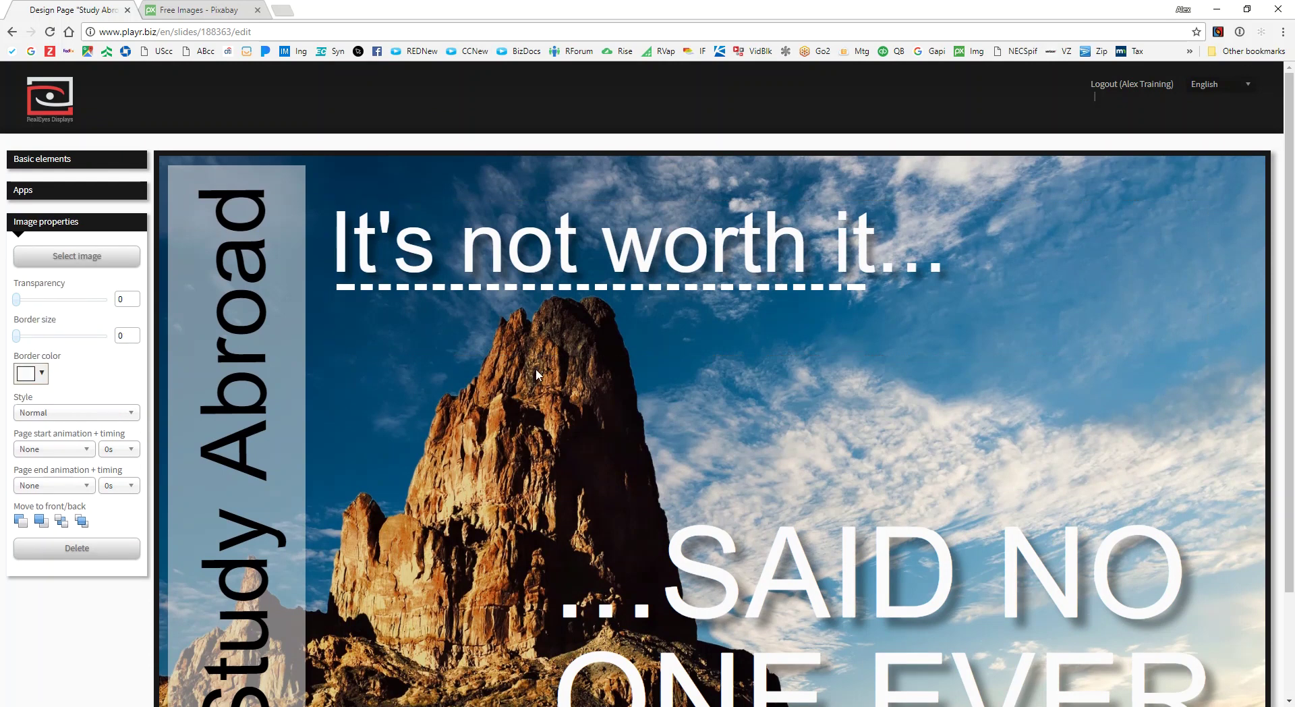
{"action": "left_click", "coordinate": [75, 160]}
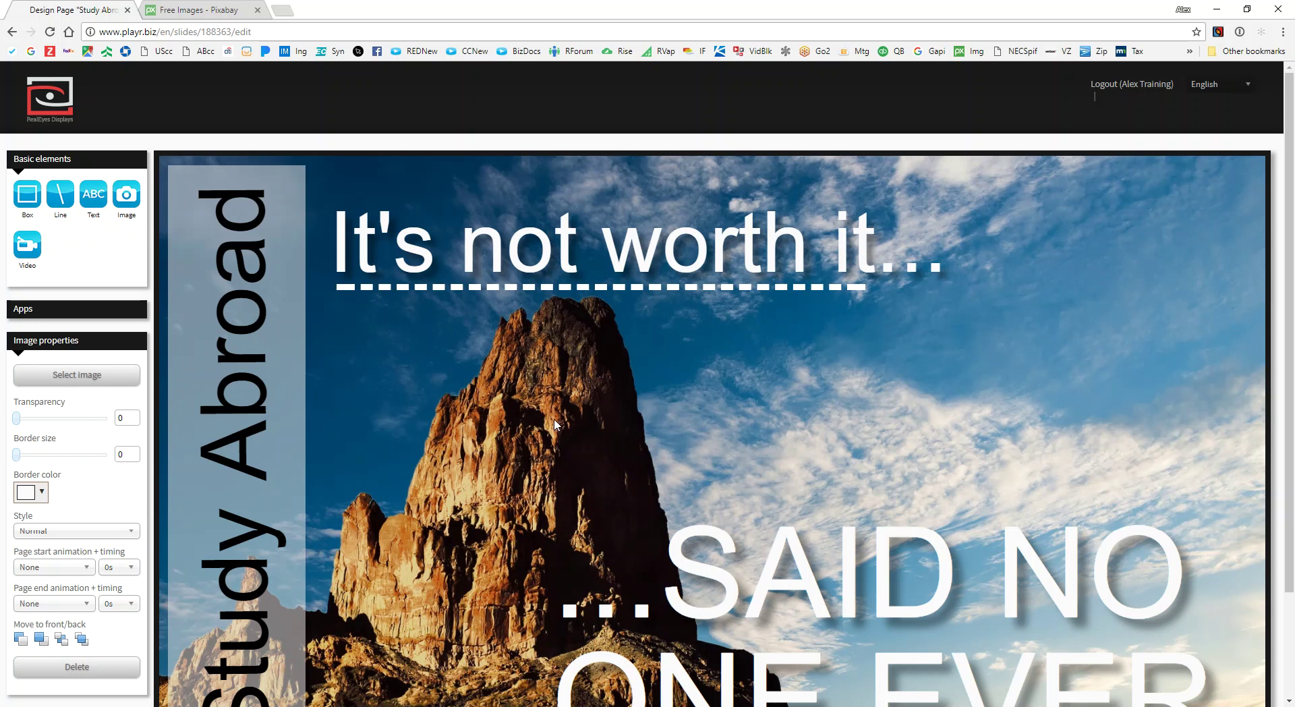
{"action": "left_click", "coordinate": [473, 378]}
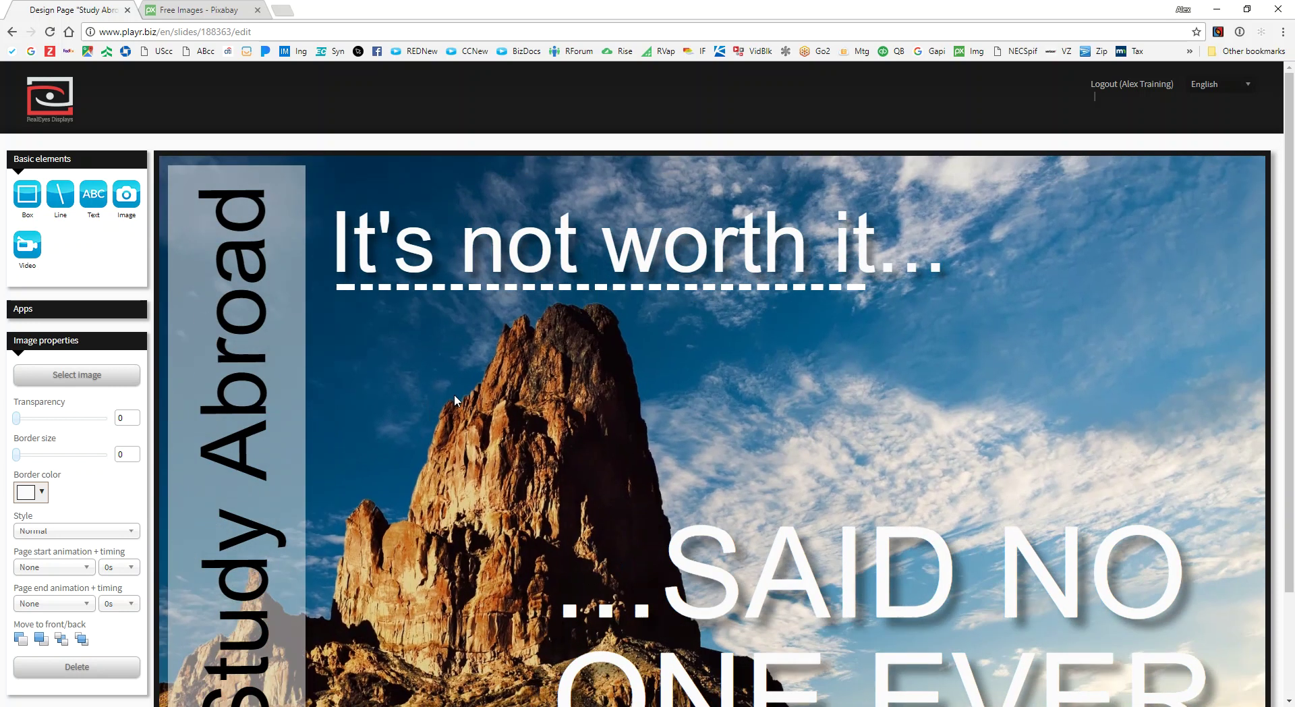
{"action": "key", "text": "Delete"}
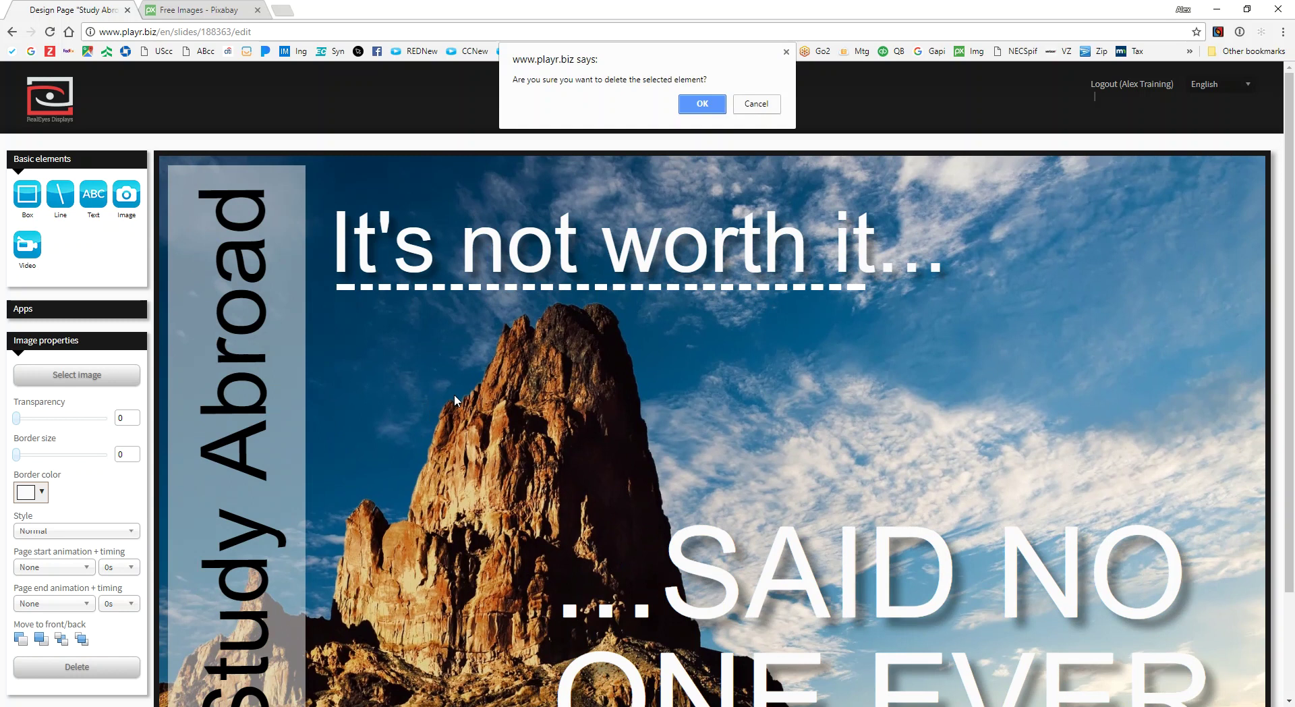
{"action": "left_click", "coordinate": [700, 105]}
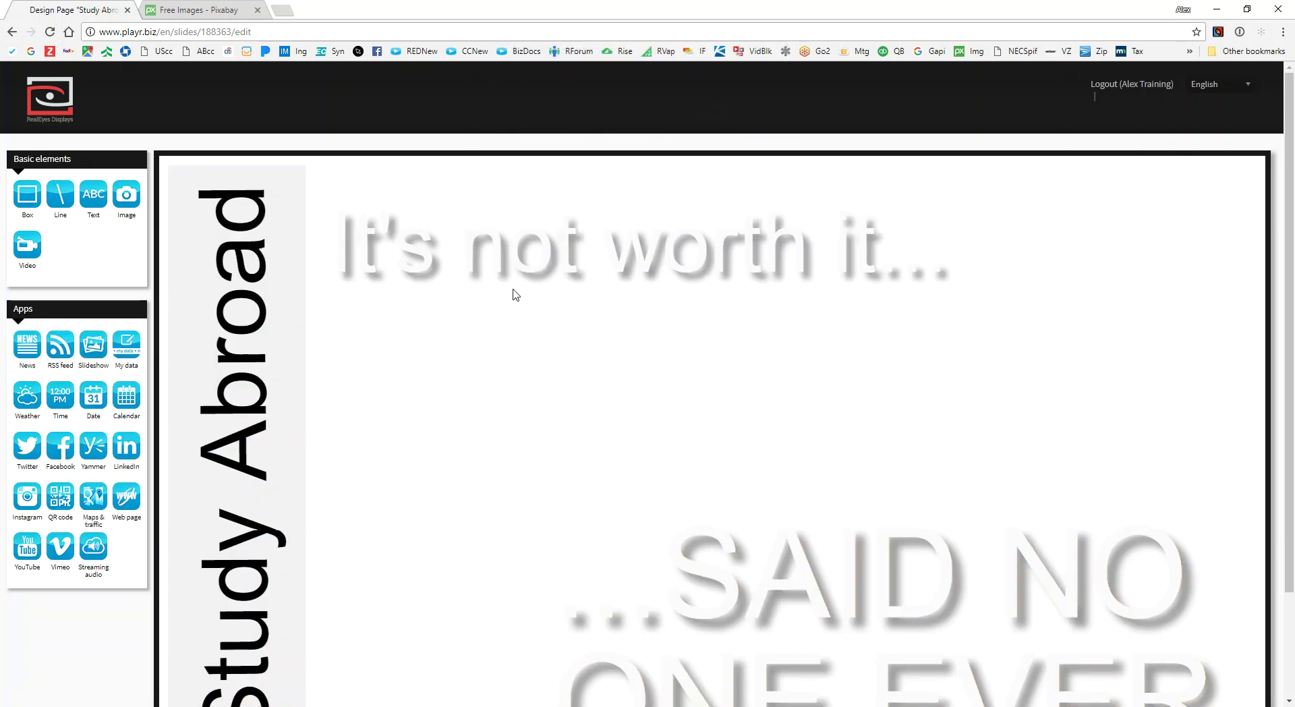
Add a video element to the page, uploading YellowstoneGrandPrismatic from the Training folder and using it as the video
{"action": "left_click_drag", "start_coordinate": [28, 246], "coordinate": [480, 421]}
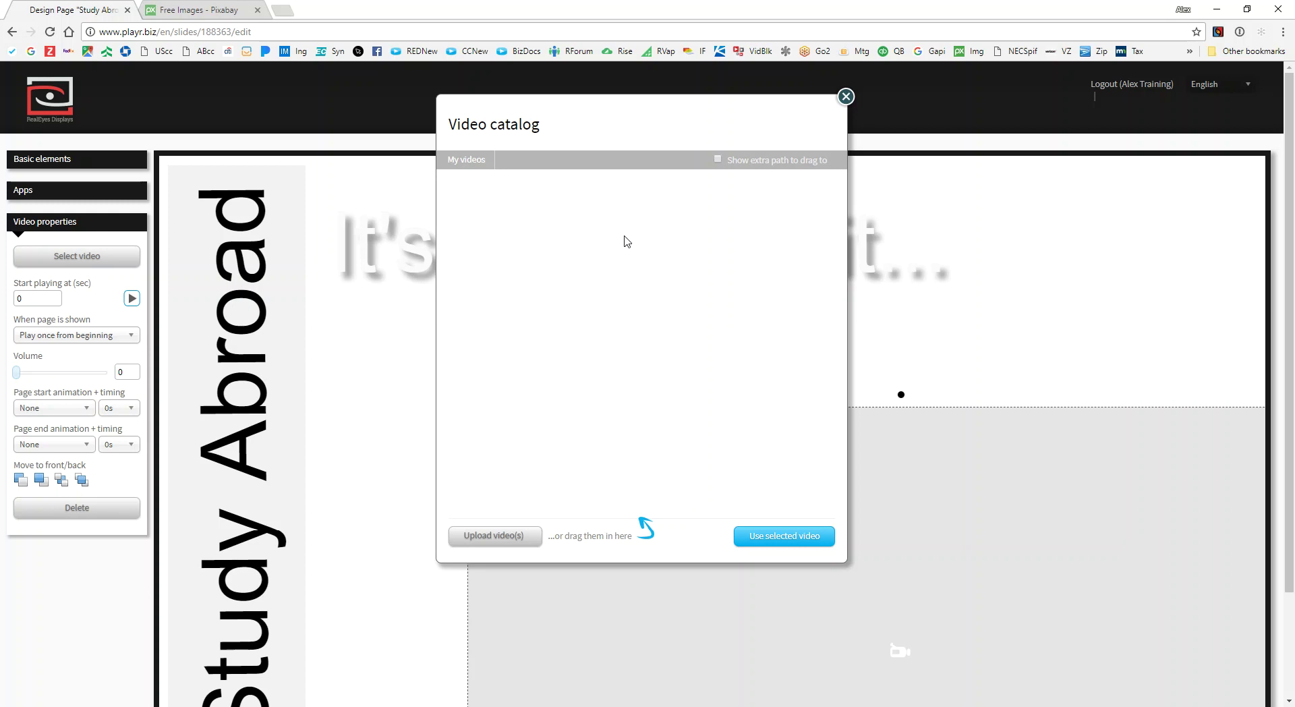
{"action": "left_click", "coordinate": [479, 538]}
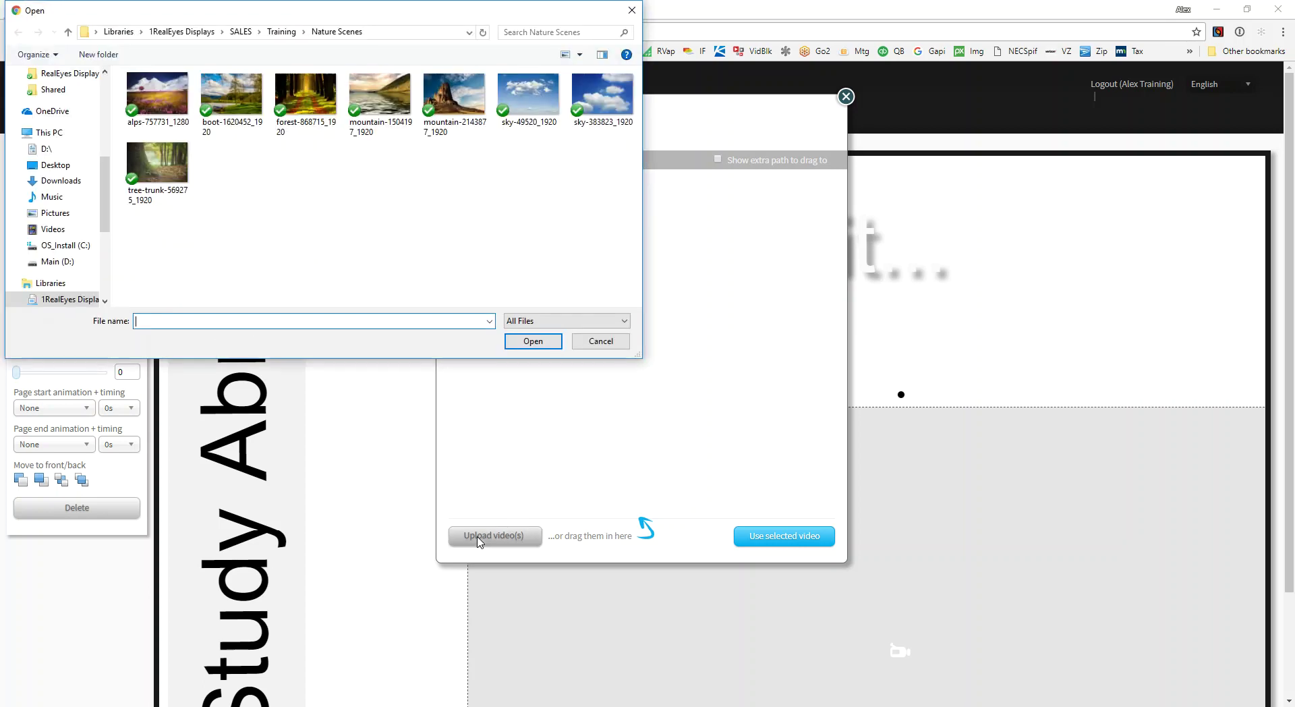
{"action": "left_click", "coordinate": [273, 33]}
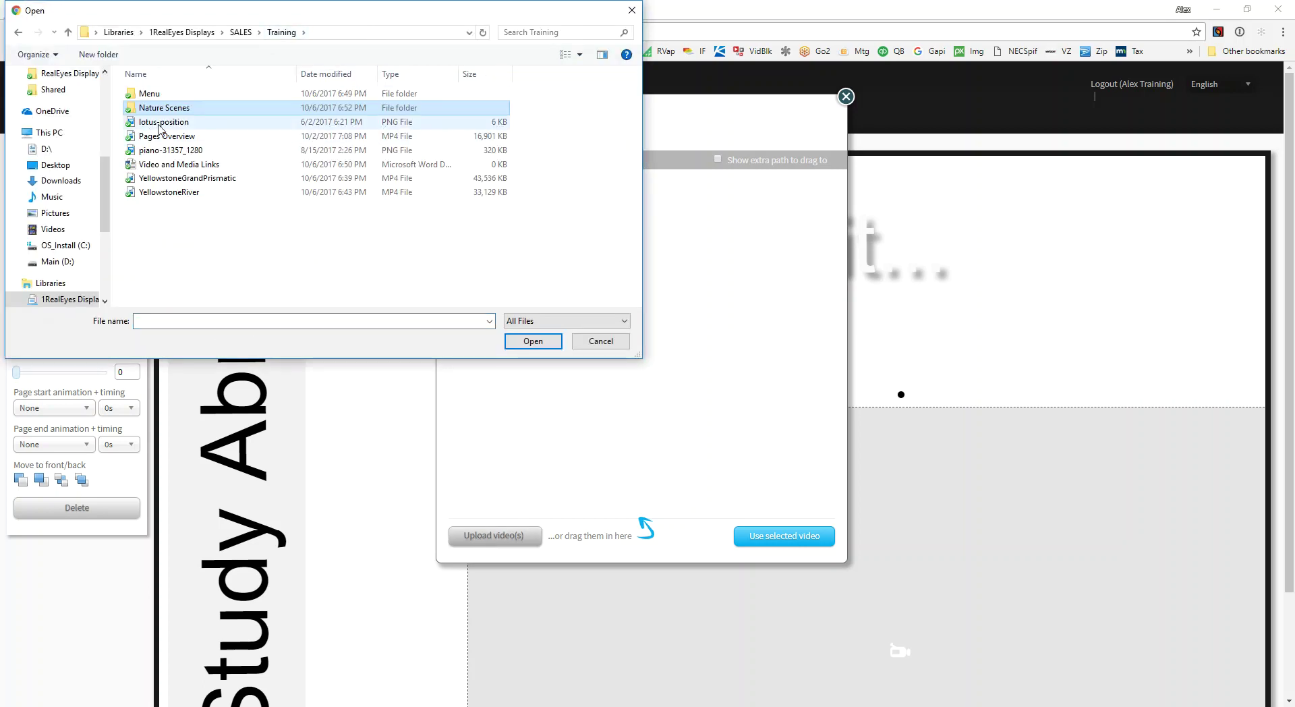
{"action": "left_click", "coordinate": [206, 179]}
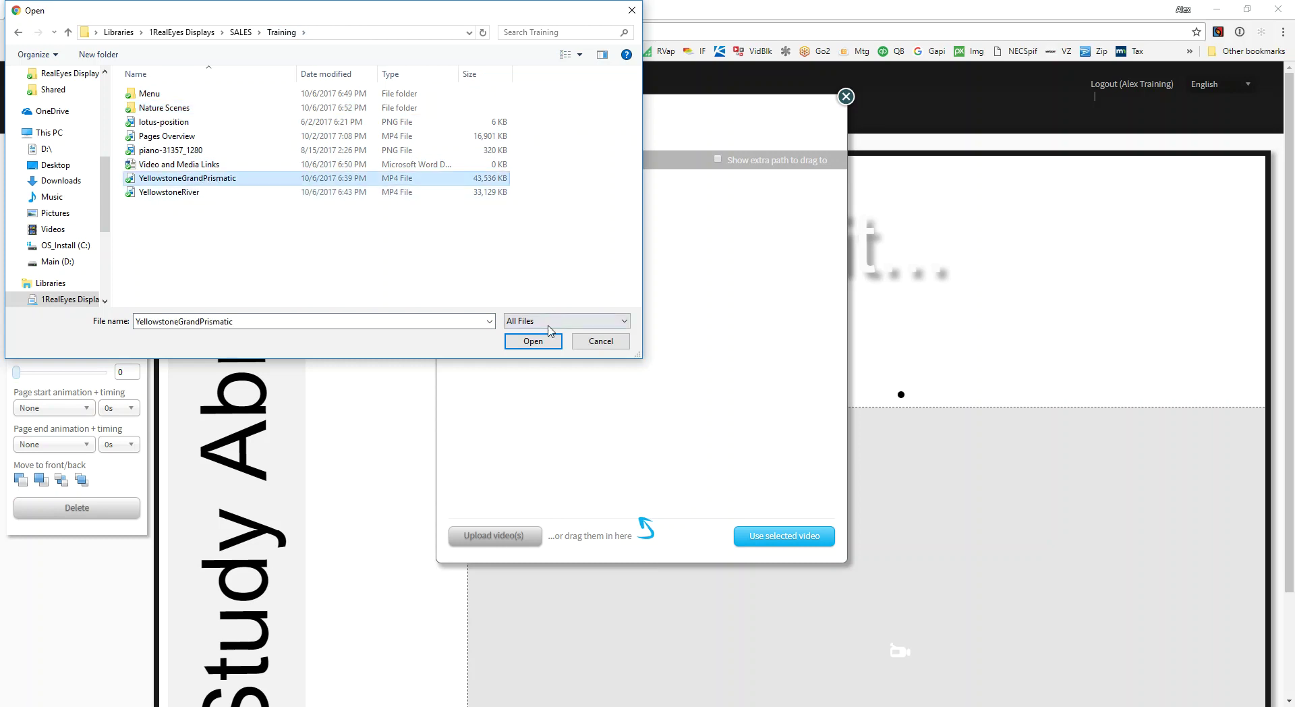
{"action": "left_click", "coordinate": [536, 344]}
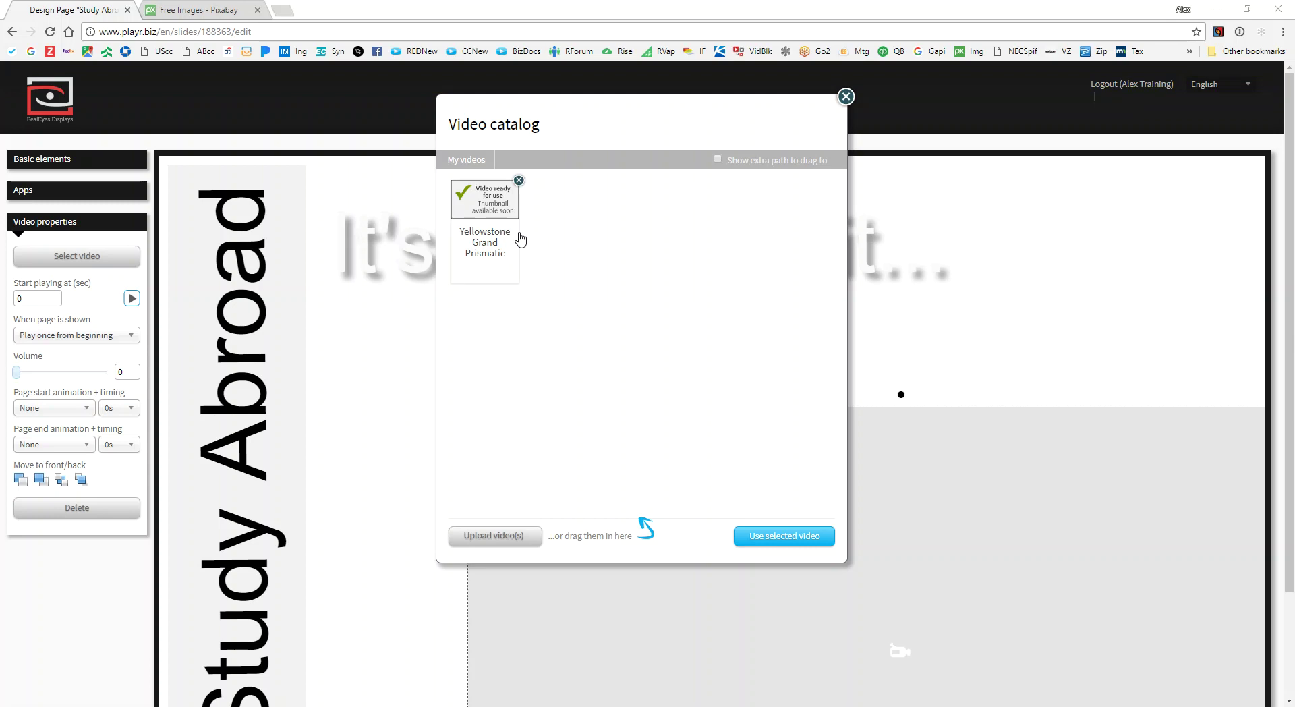
{"action": "left_click", "coordinate": [502, 209]}
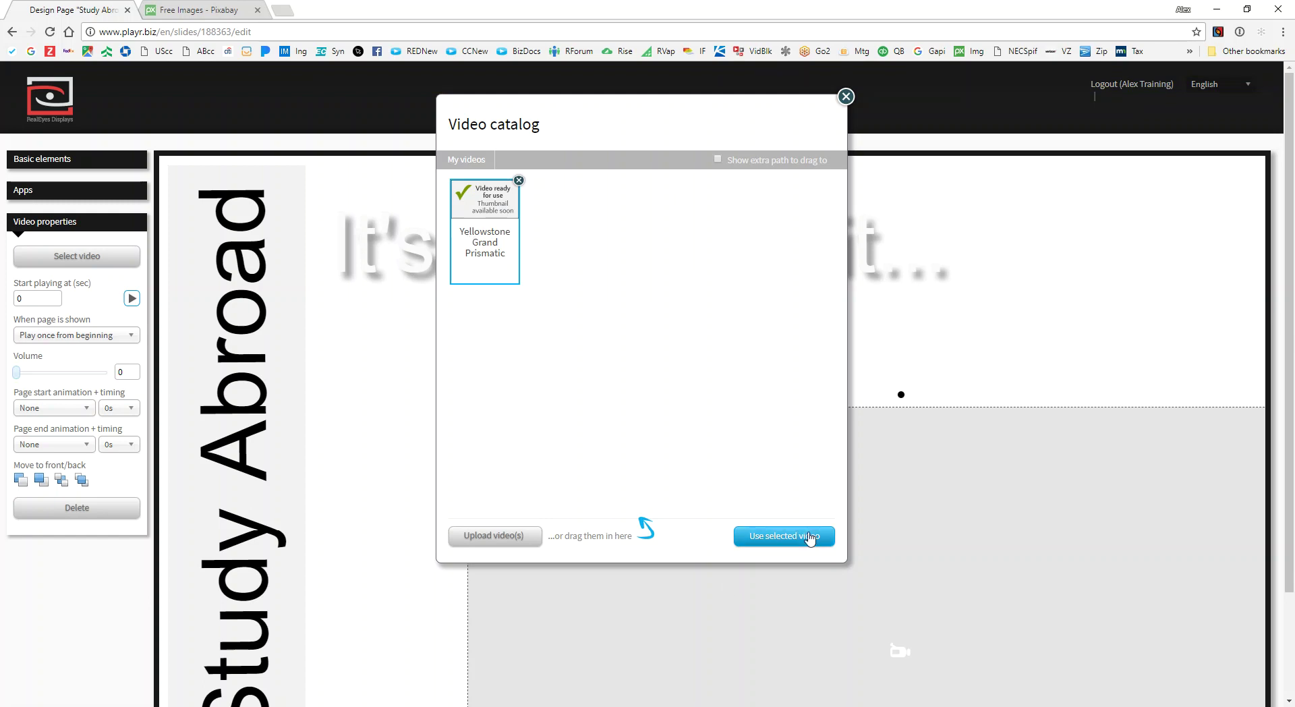
{"action": "left_click", "coordinate": [811, 538]}
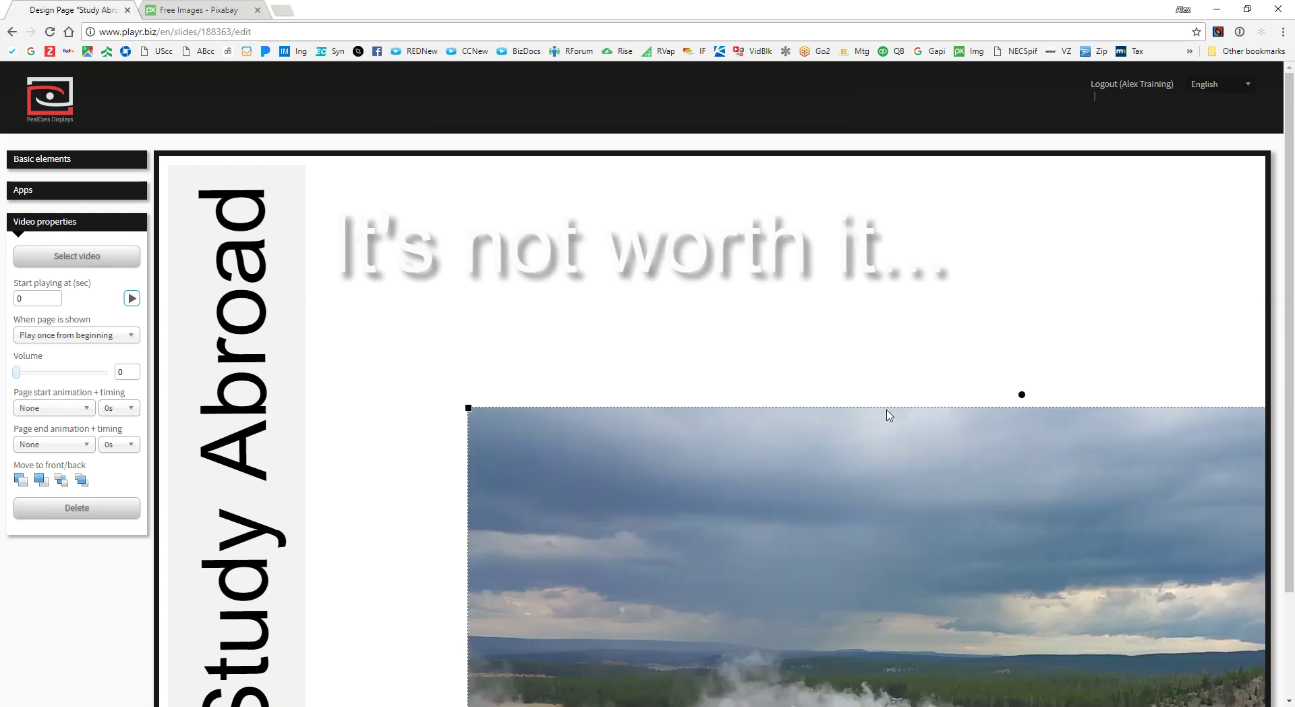
Move the video over the whole page and set its X and Y position to 0
{"action": "scroll", "coordinate": [783, 395], "scroll_direction": "down", "scroll_amount": 2}
{"action": "left_click_drag", "start_coordinate": [774, 315], "coordinate": [606, 224]}
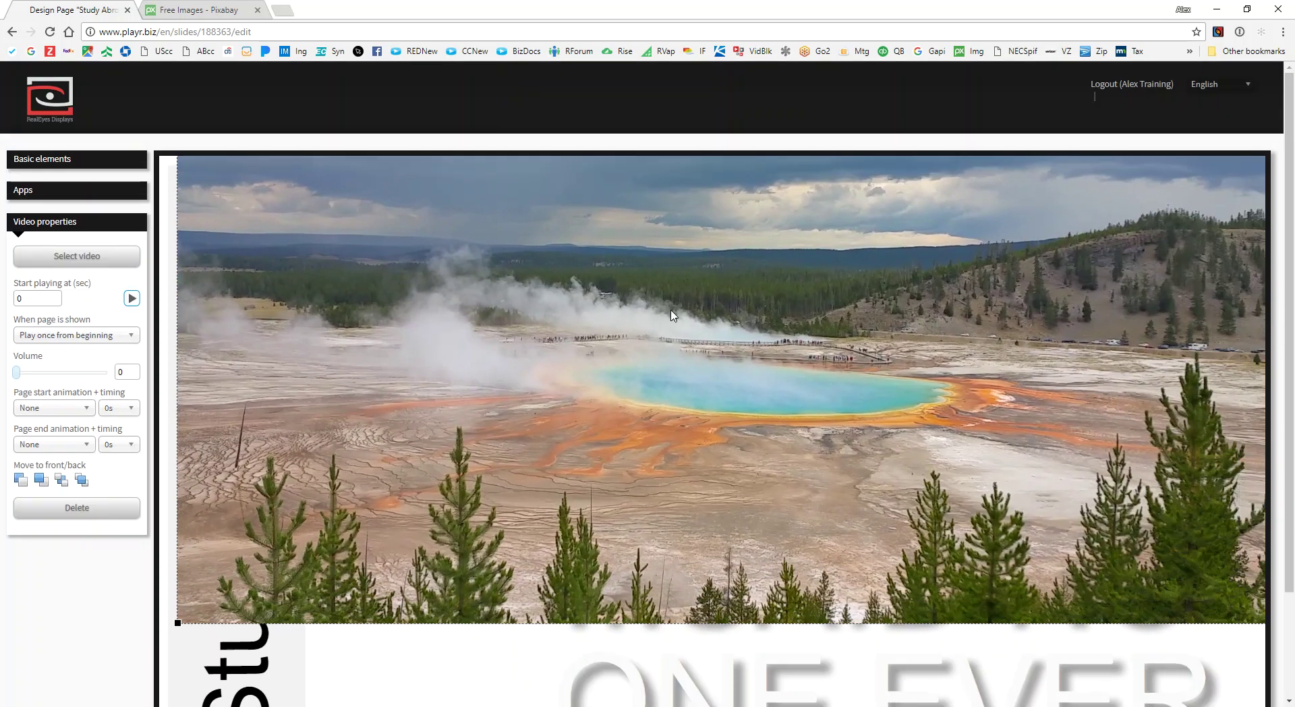
{"action": "scroll", "coordinate": [702, 410], "scroll_direction": "down", "scroll_amount": 2}
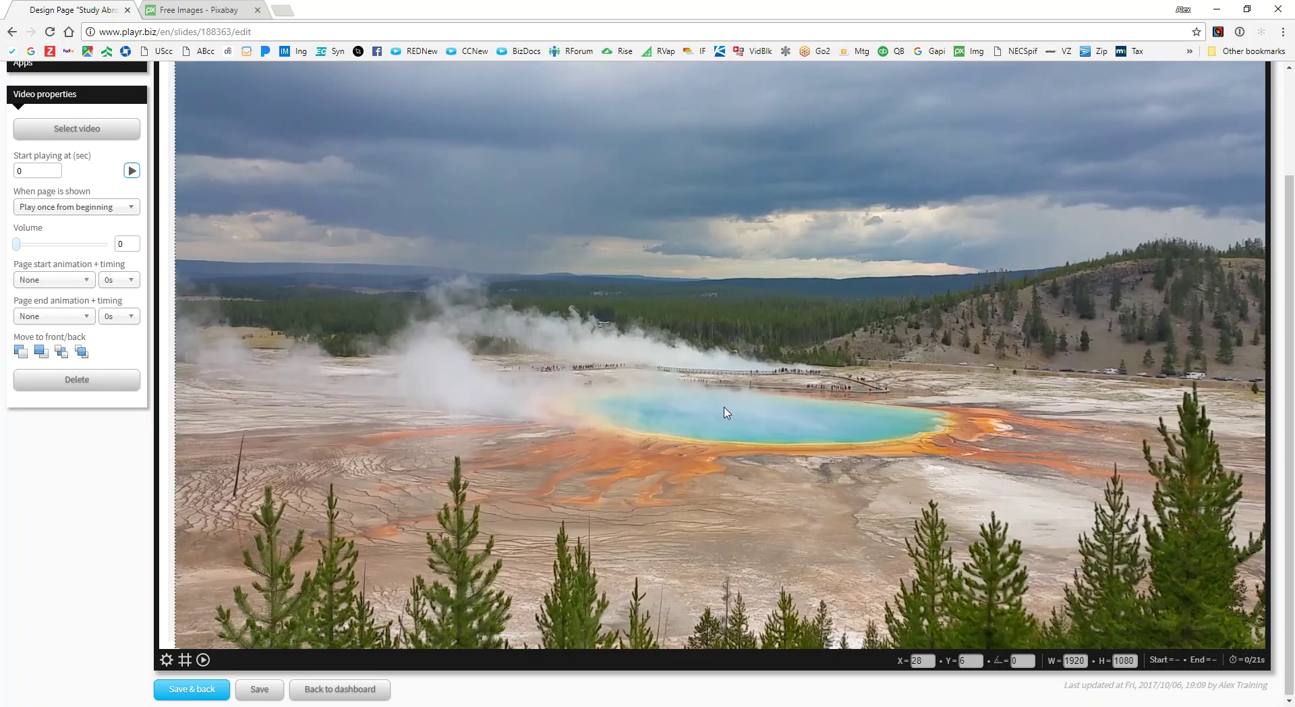
{"action": "left_click_drag", "start_coordinate": [834, 395], "coordinate": [811, 378]}
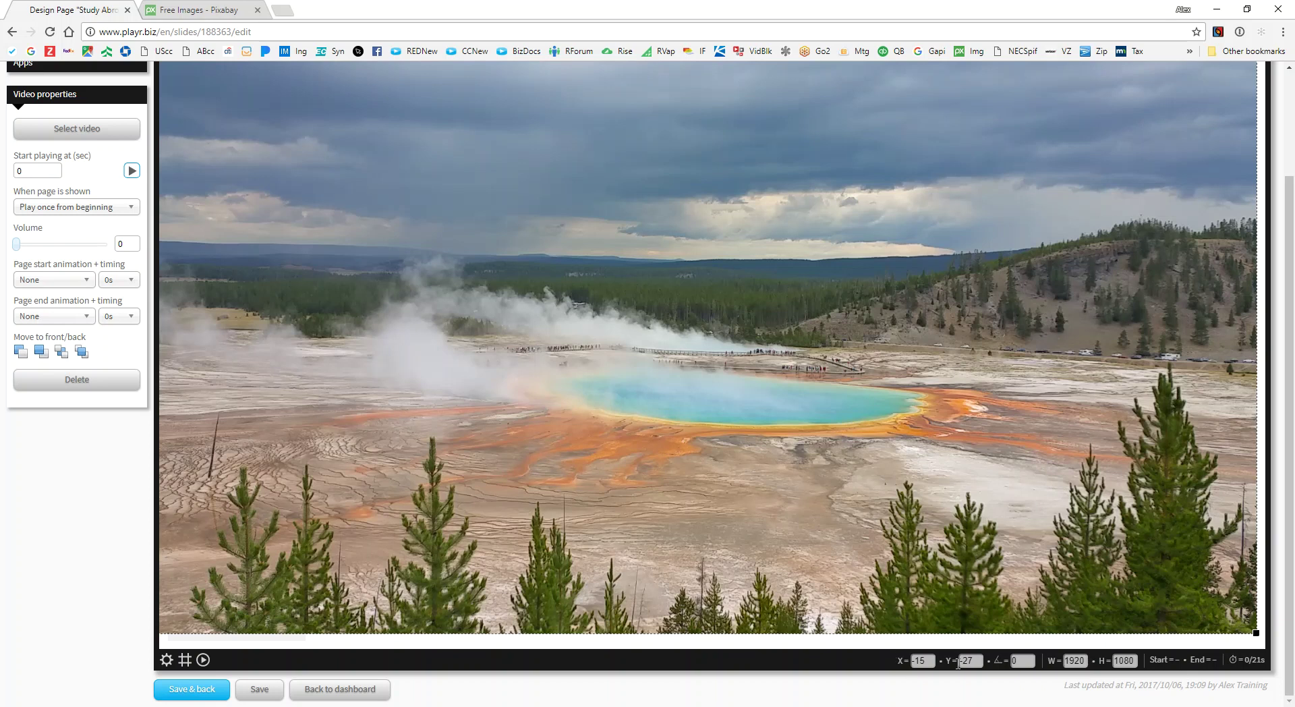
{"action": "left_click_drag", "start_coordinate": [925, 552], "coordinate": [936, 615]}
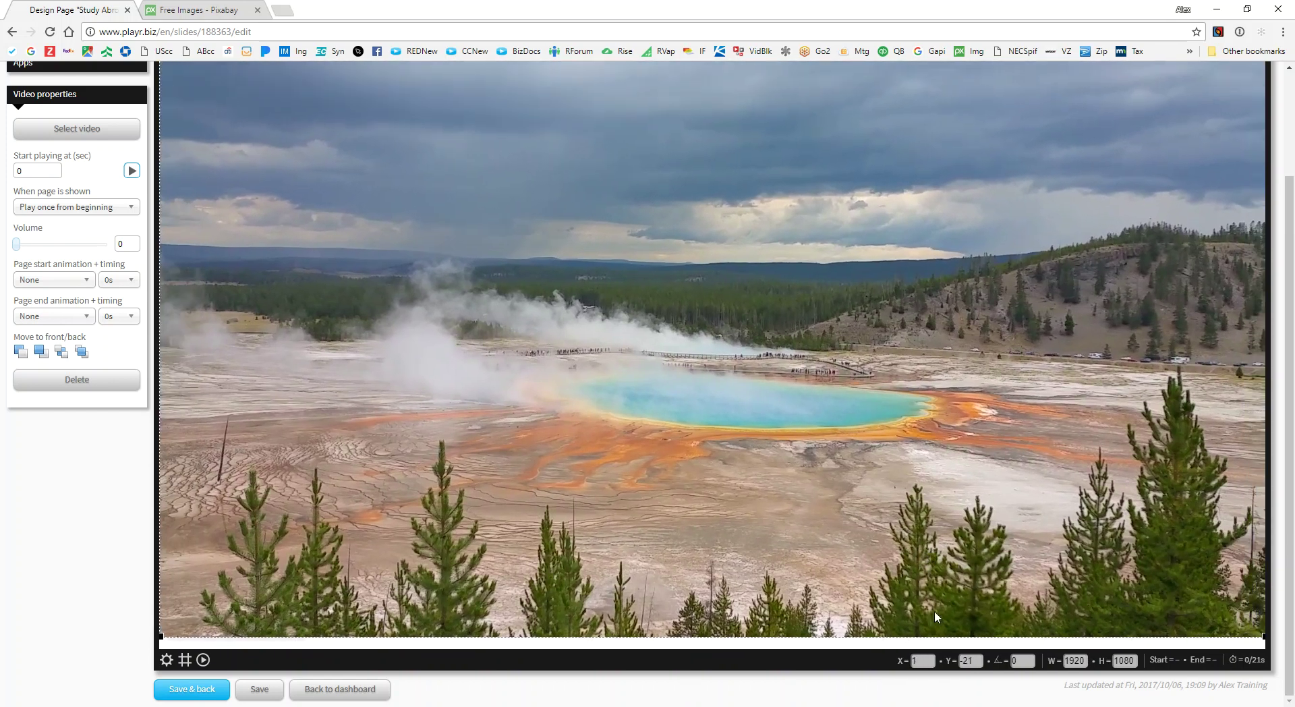
{"action": "double_click", "coordinate": [926, 662]}
{"action": "double_click", "coordinate": [976, 661]}
{"action": "type", "text": "0"}
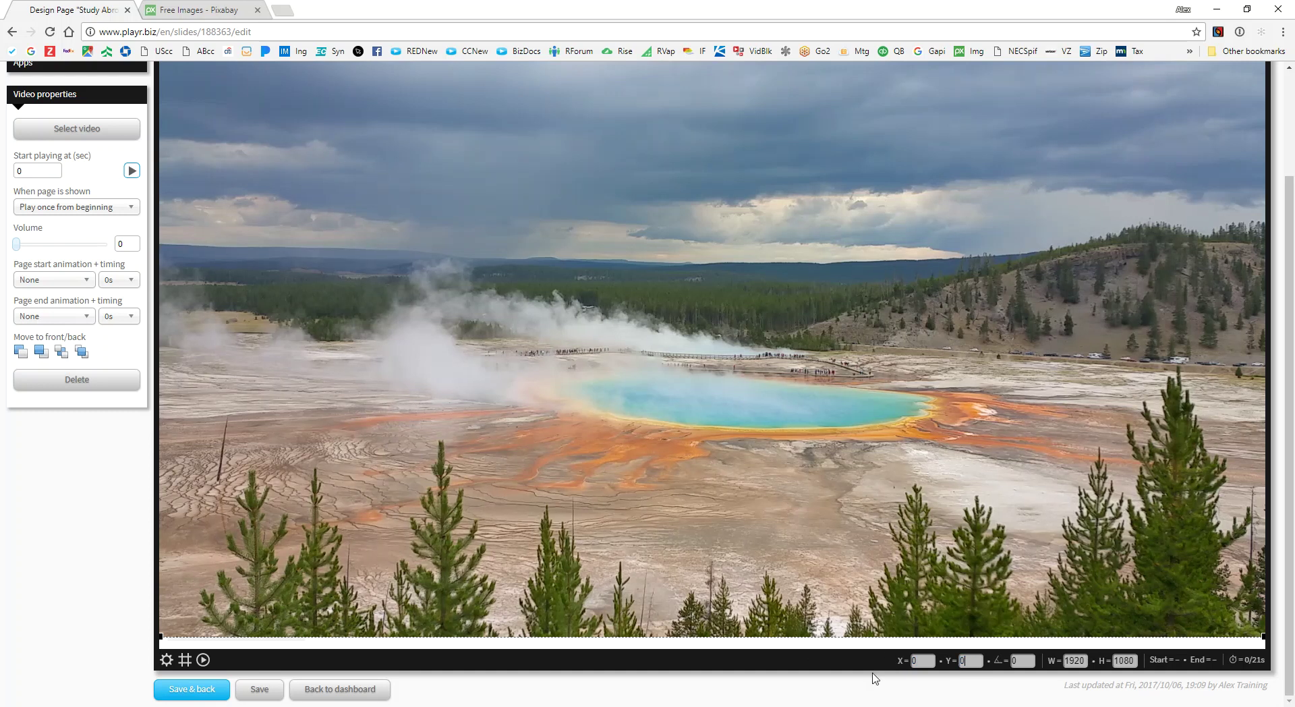
{"action": "left_click", "coordinate": [872, 675]}
Nudge the video slightly away from the page's upper-left corner
{"action": "scroll", "coordinate": [202, 165], "scroll_direction": "up", "scroll_amount": 2}
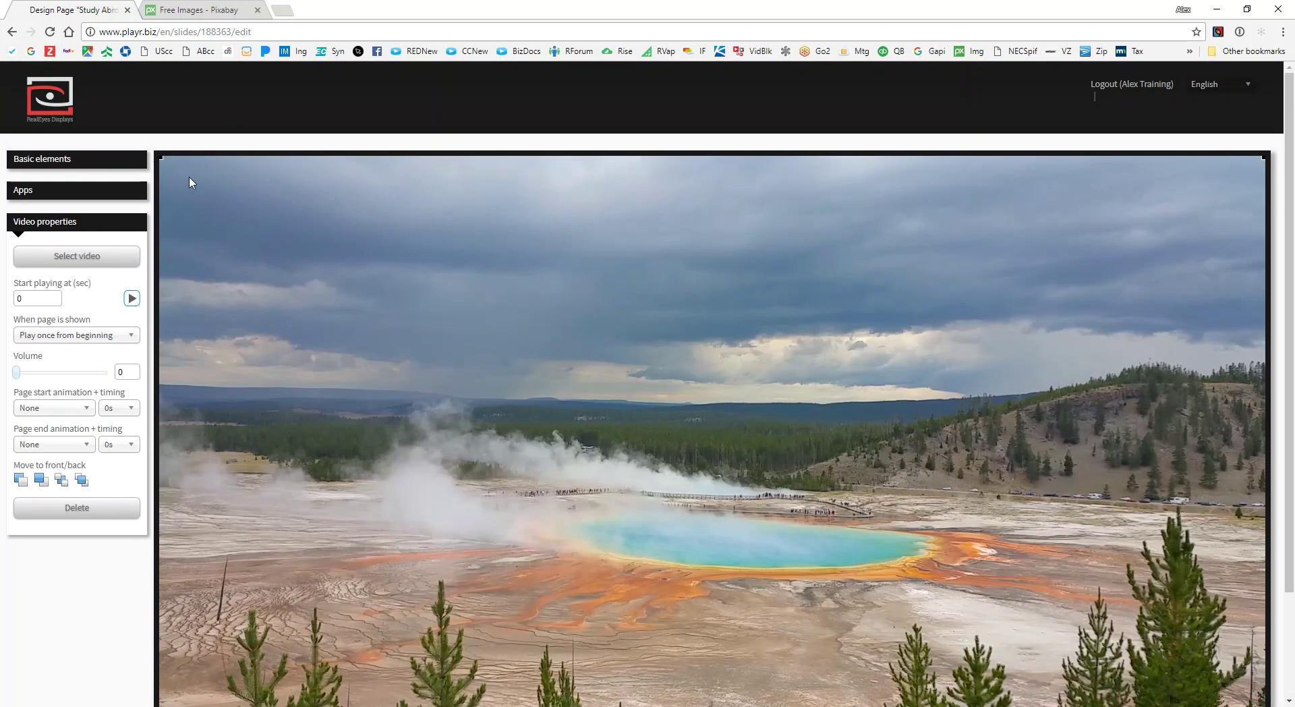
{"action": "left_click_drag", "start_coordinate": [175, 176], "coordinate": [180, 180]}
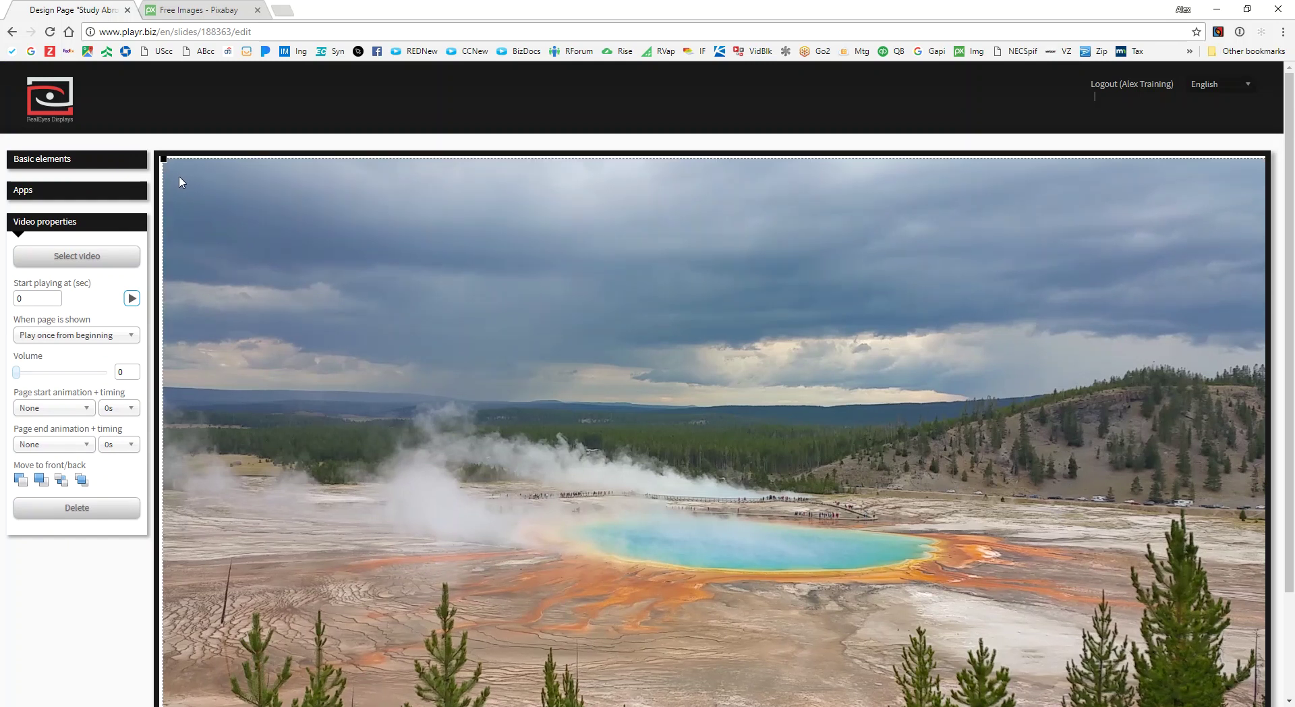
{"action": "scroll", "coordinate": [575, 353], "scroll_direction": "down", "scroll_amount": 1}
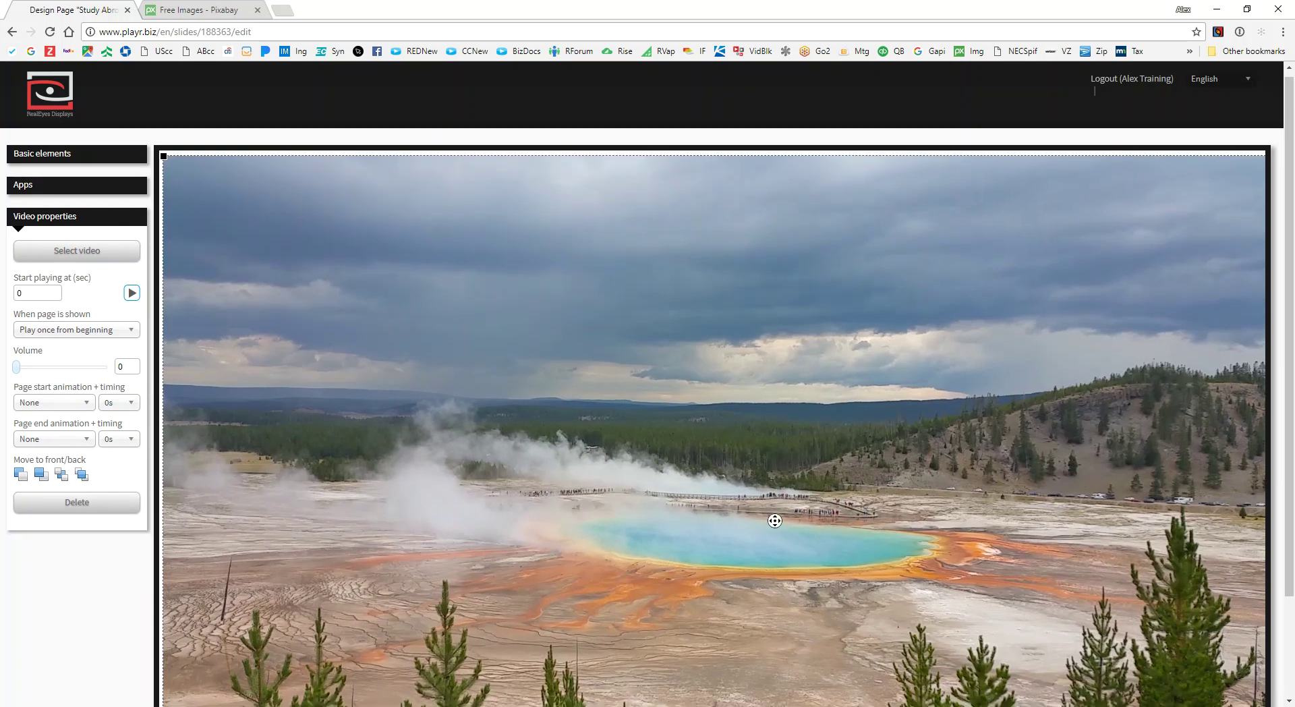
{"action": "scroll", "coordinate": [775, 520], "scroll_direction": "down", "scroll_amount": 2}
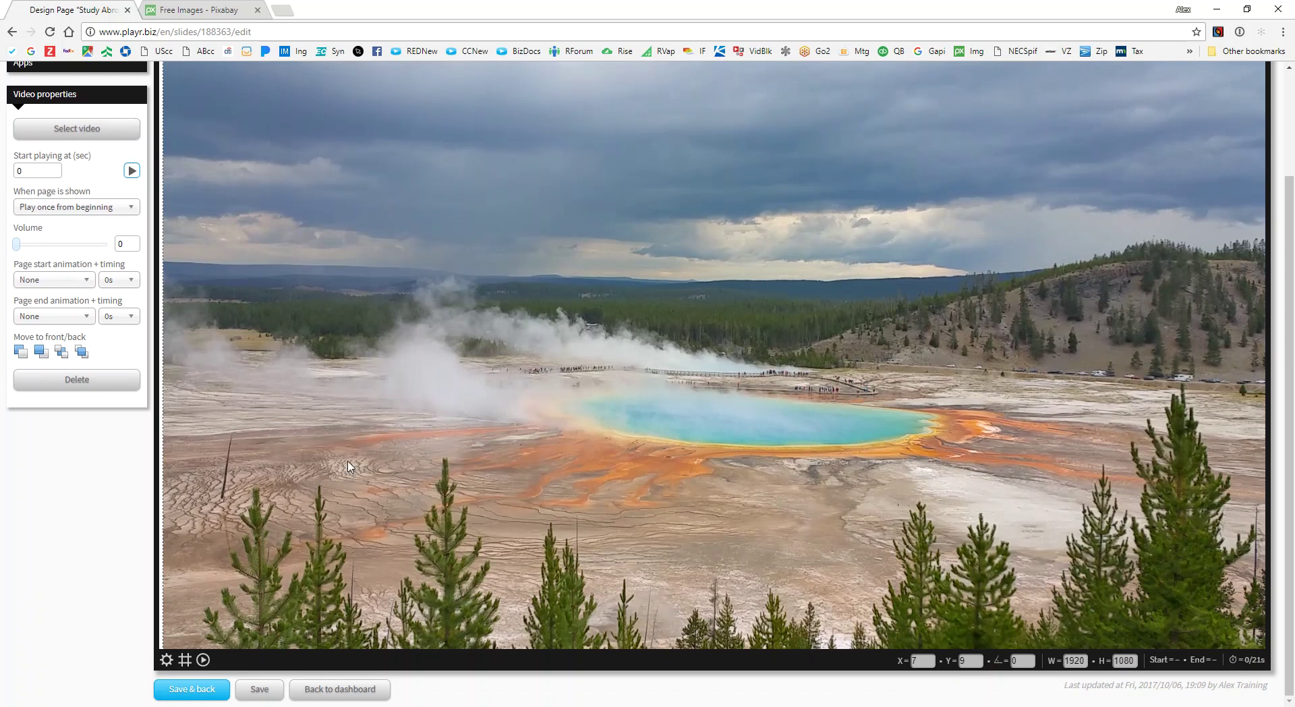
{"action": "scroll", "coordinate": [503, 545], "scroll_direction": "up", "scroll_amount": 1}
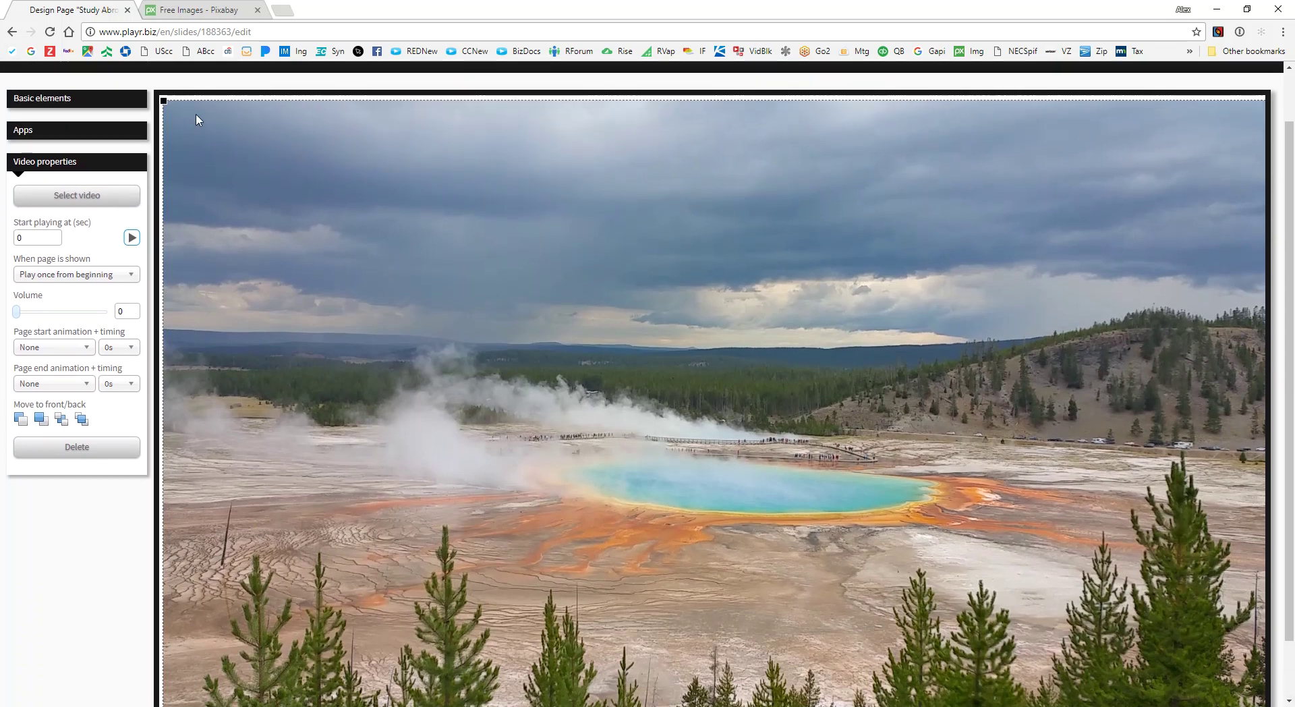
Set the video's X and Y position to 0 to align it with the page
{"action": "scroll", "coordinate": [551, 304], "scroll_direction": "down", "scroll_amount": 1}
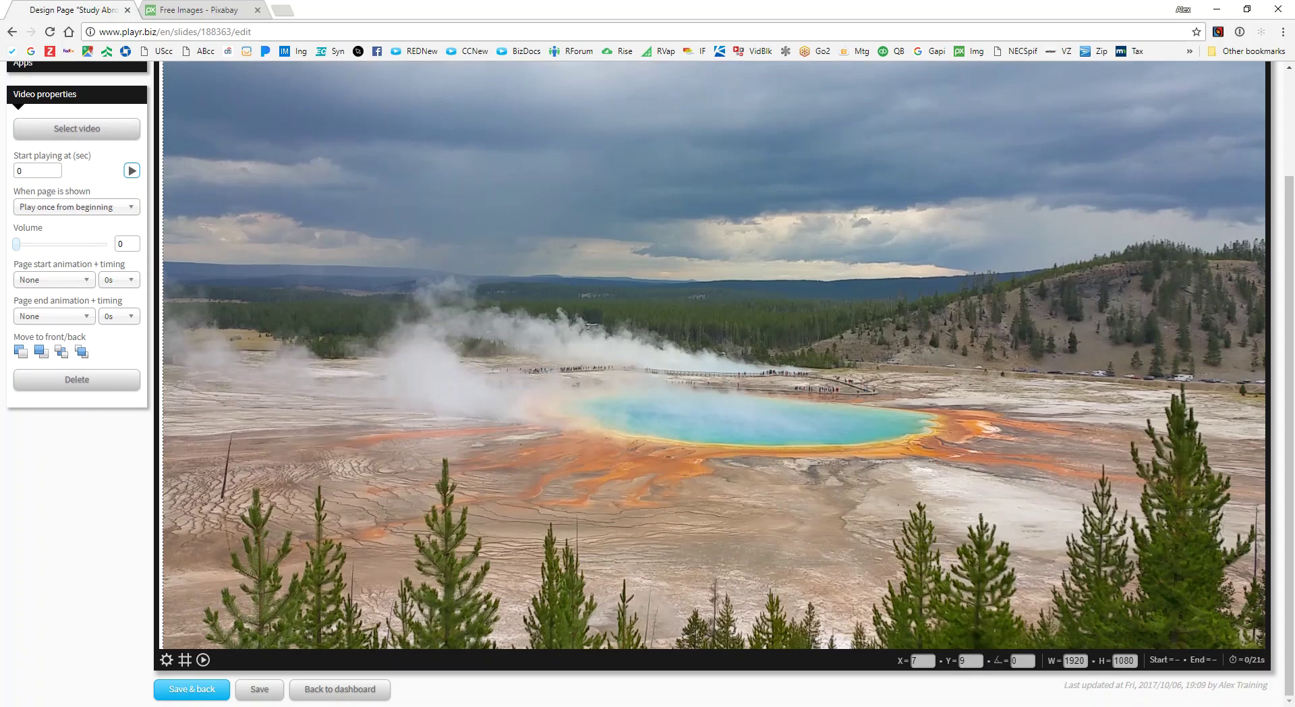
{"action": "type", "text": "0"}
{"action": "left_click", "coordinate": [970, 664]}
{"action": "type", "text": "0"}
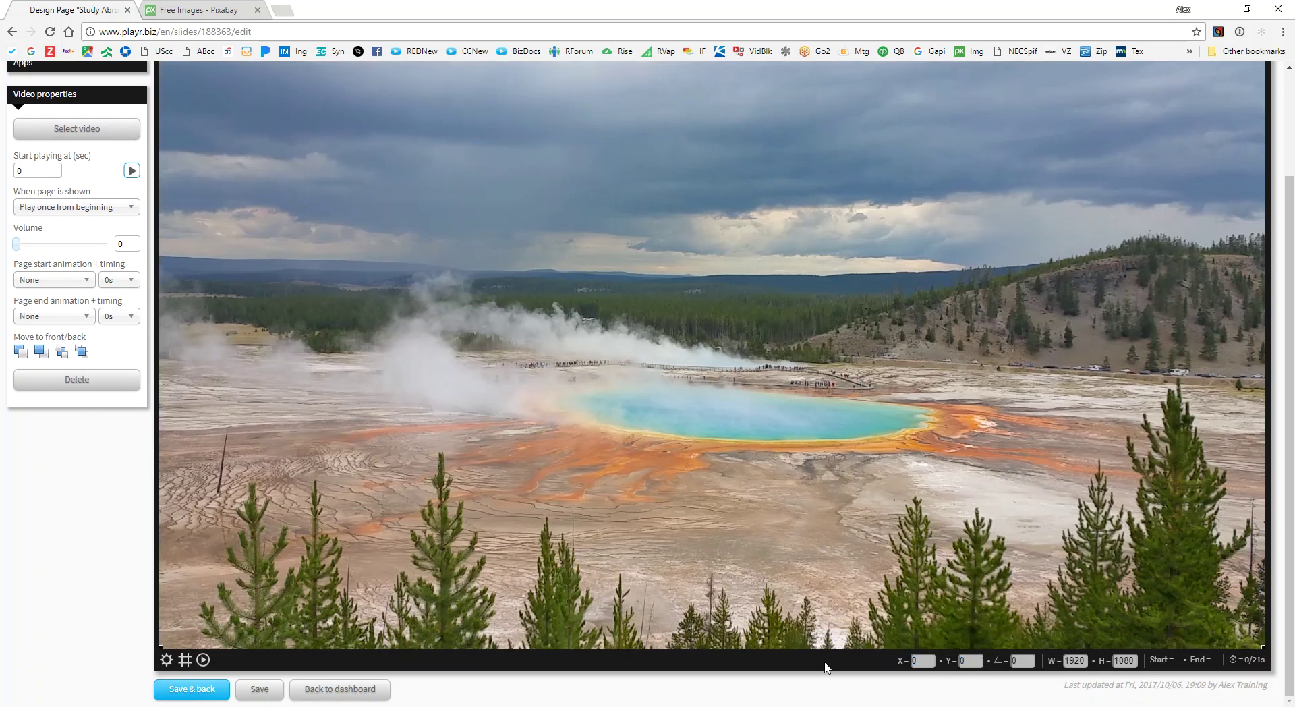
Change the video's stacking order so it lies behind the Study Abroad title, both messages and the dashed line
{"action": "scroll", "coordinate": [666, 428], "scroll_direction": "up", "scroll_amount": 2}
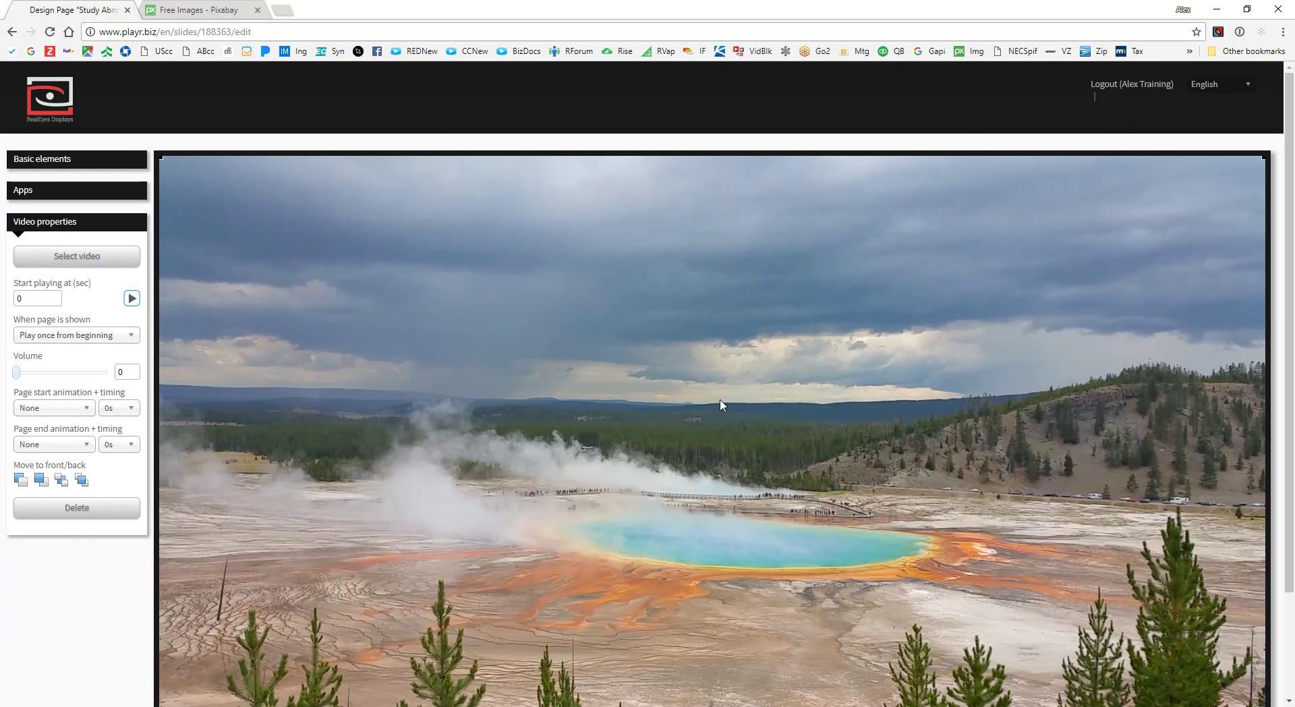
{"action": "scroll", "coordinate": [685, 392], "scroll_direction": "down", "scroll_amount": 2}
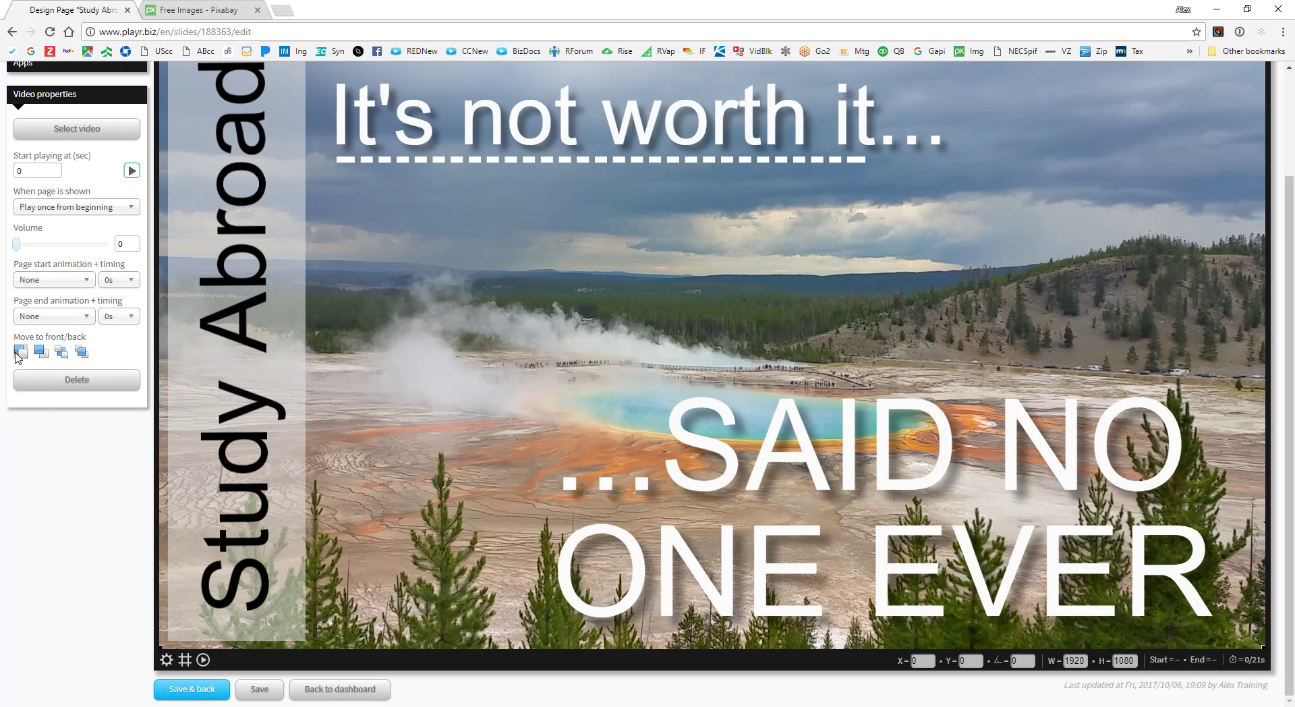
{"action": "left_click", "coordinate": [83, 354]}
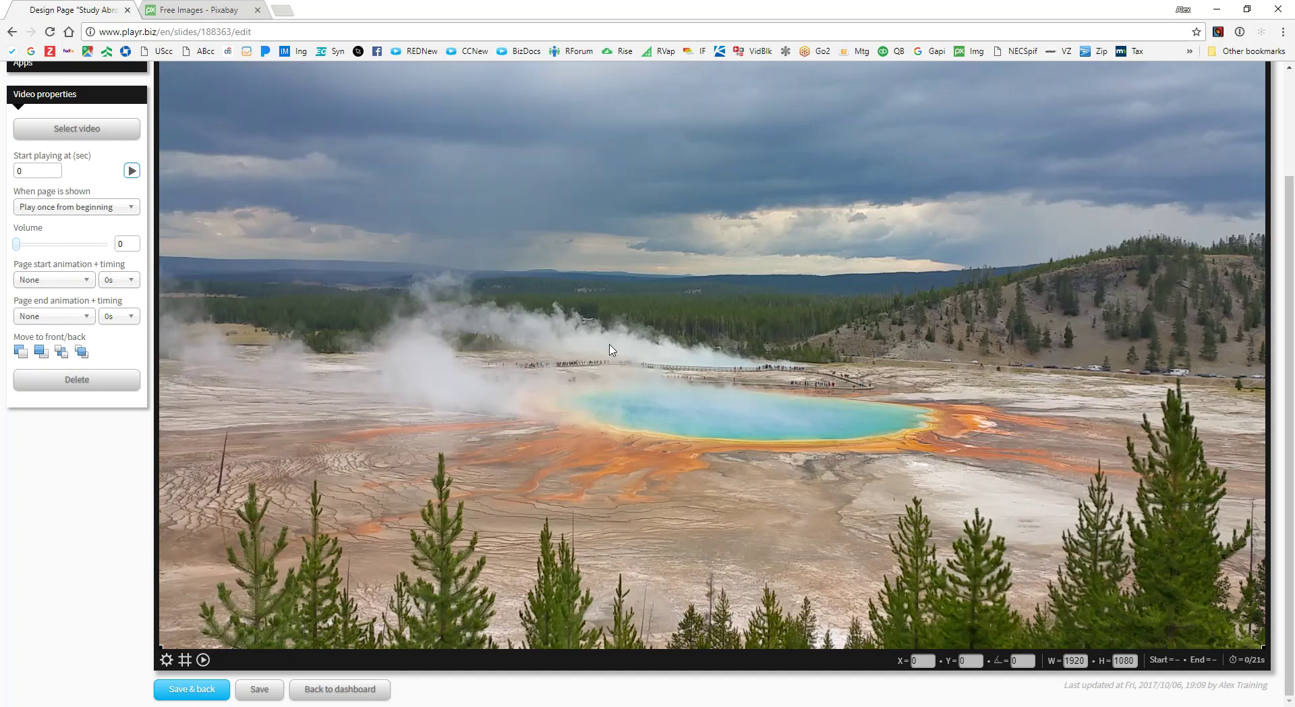
{"action": "left_click", "coordinate": [59, 352]}
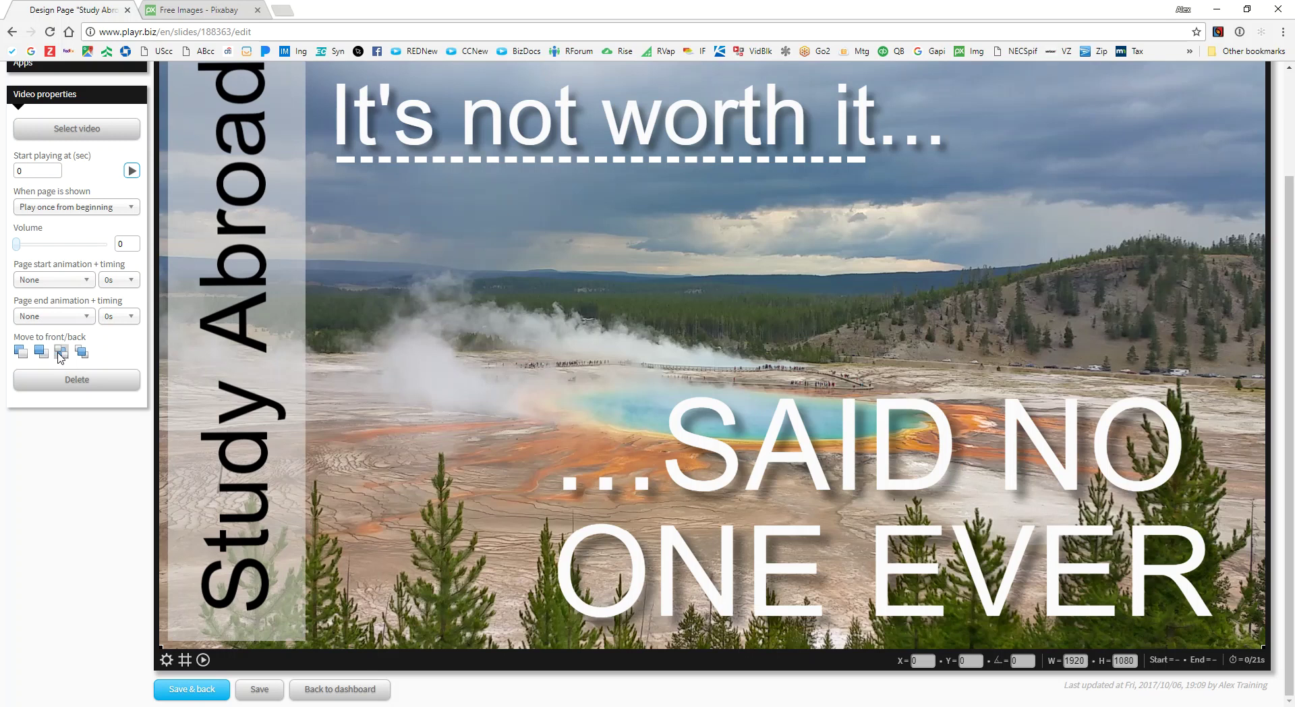
Examine the video's start time, its playback options for when the page is shown, and its volume setting
{"action": "scroll", "coordinate": [439, 331], "scroll_direction": "up", "scroll_amount": 1}
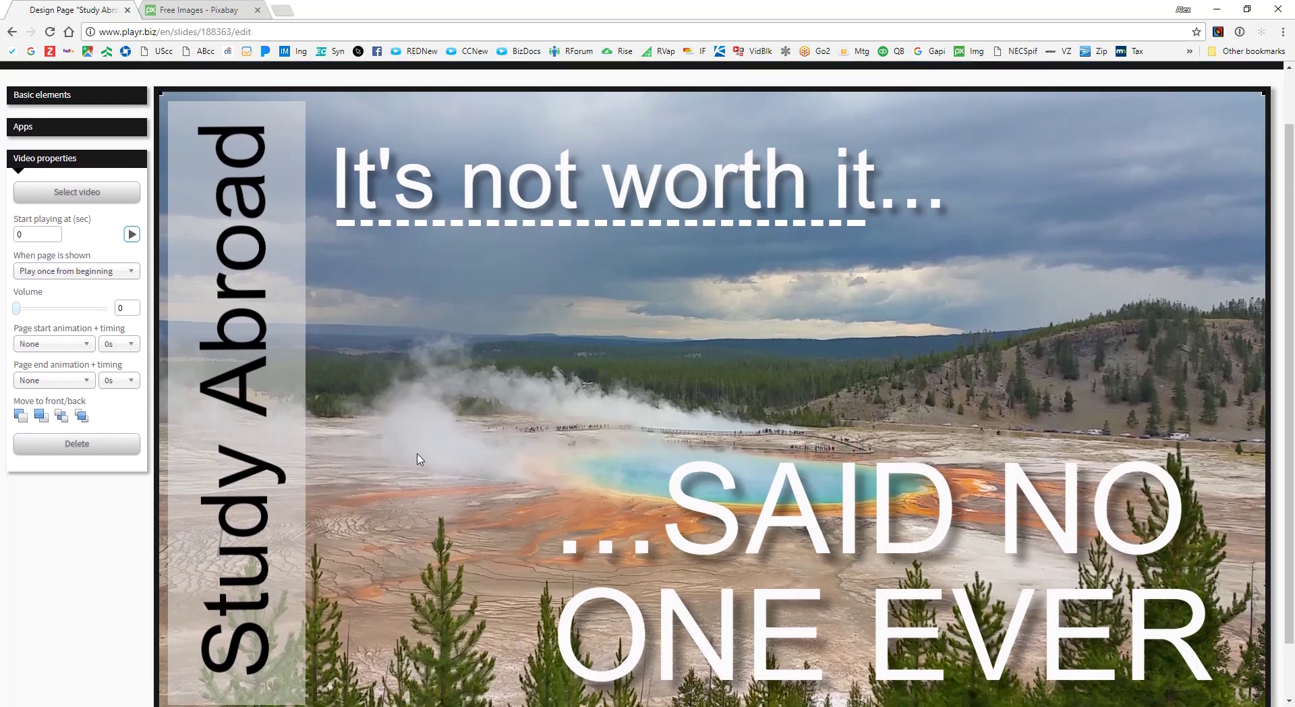
{"action": "left_click_drag", "start_coordinate": [28, 238], "coordinate": [5, 235]}
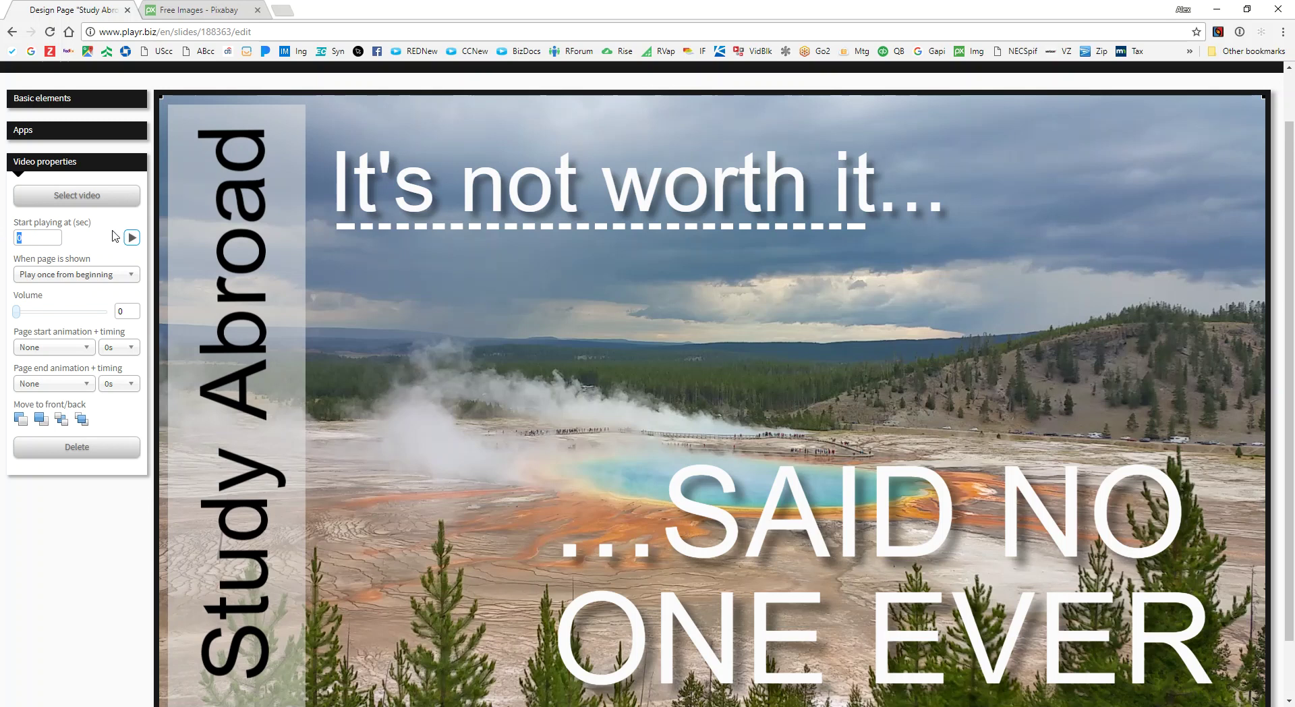
{"action": "left_click", "coordinate": [72, 277]}
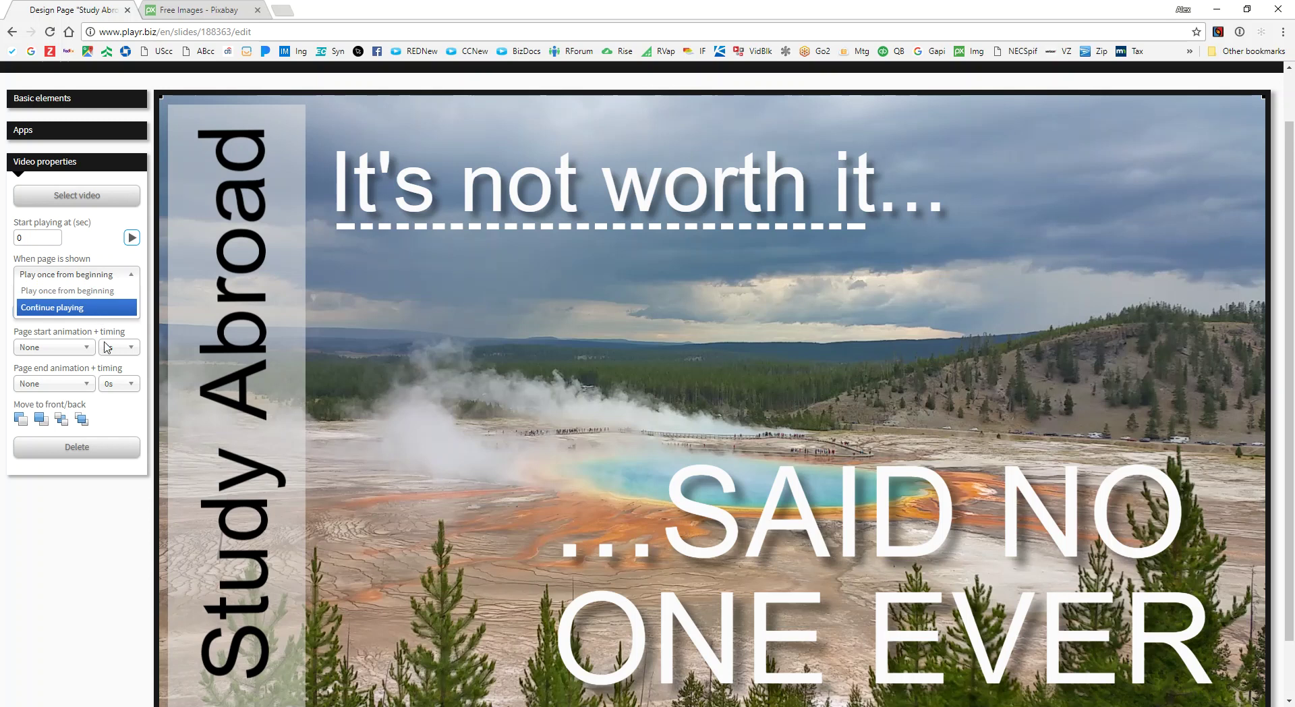
{"action": "left_click", "coordinate": [104, 586]}
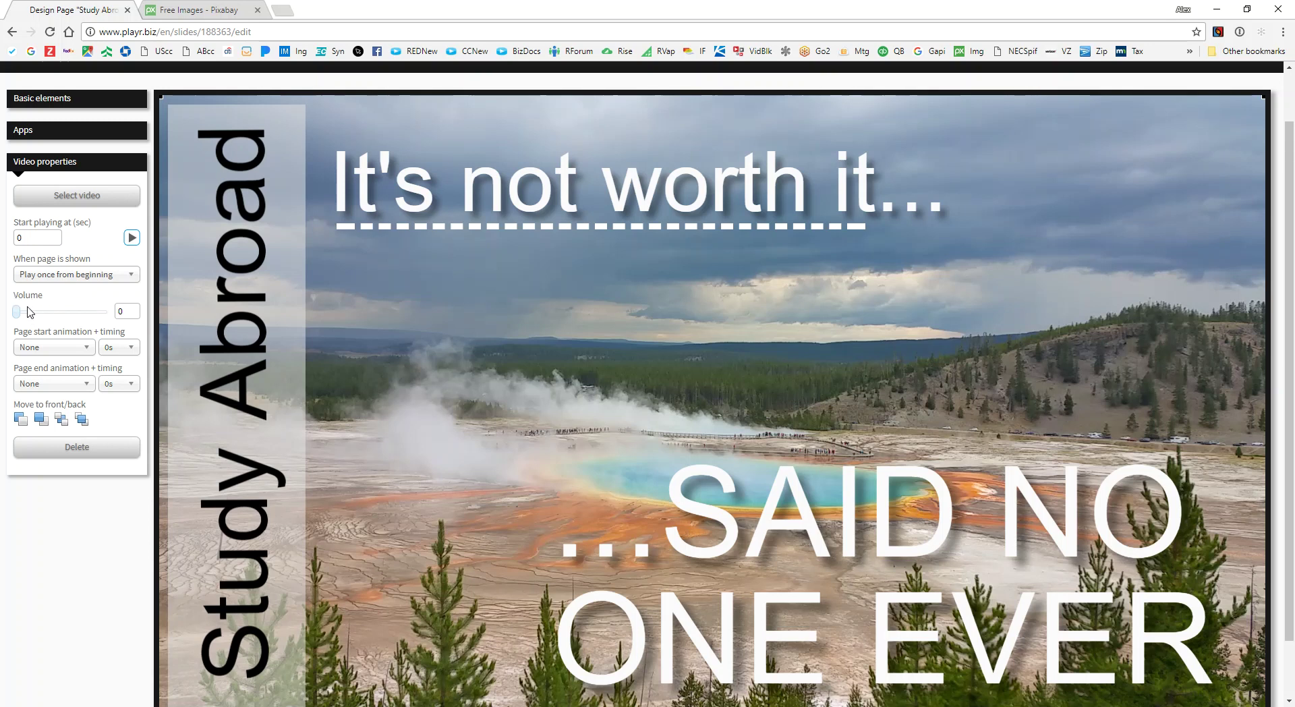
{"action": "mouse_move", "coordinate": [16, 312]}
{"action": "left_mouse_down"}
{"action": "mouse_move", "coordinate": [61, 312]}
{"action": "mouse_move", "coordinate": [15, 312]}
{"action": "left_mouse_up"}
Preview the video playing behind the texts in the editor, and stop the playback
{"action": "scroll", "coordinate": [844, 400], "scroll_direction": "down", "scroll_amount": 1}
{"action": "scroll", "coordinate": [473, 404], "scroll_direction": "up", "scroll_amount": 1}
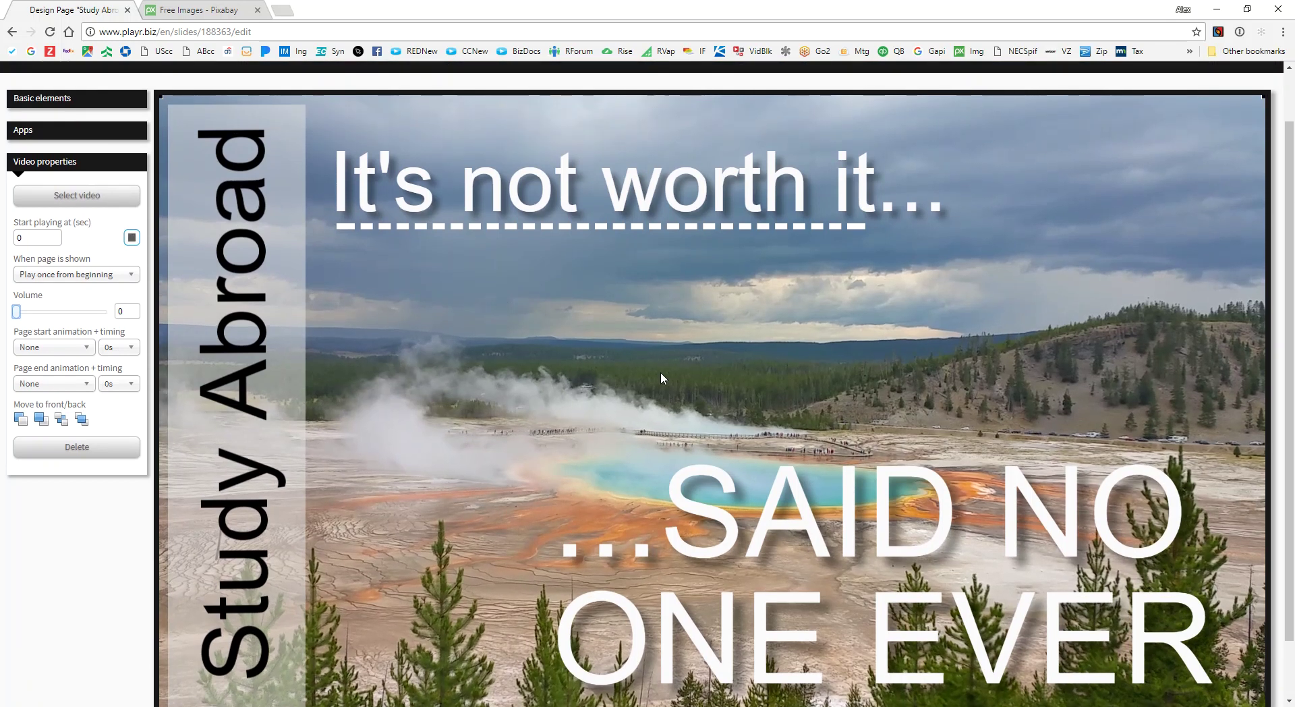
{"action": "scroll", "coordinate": [712, 347], "scroll_direction": "down", "scroll_amount": 1}
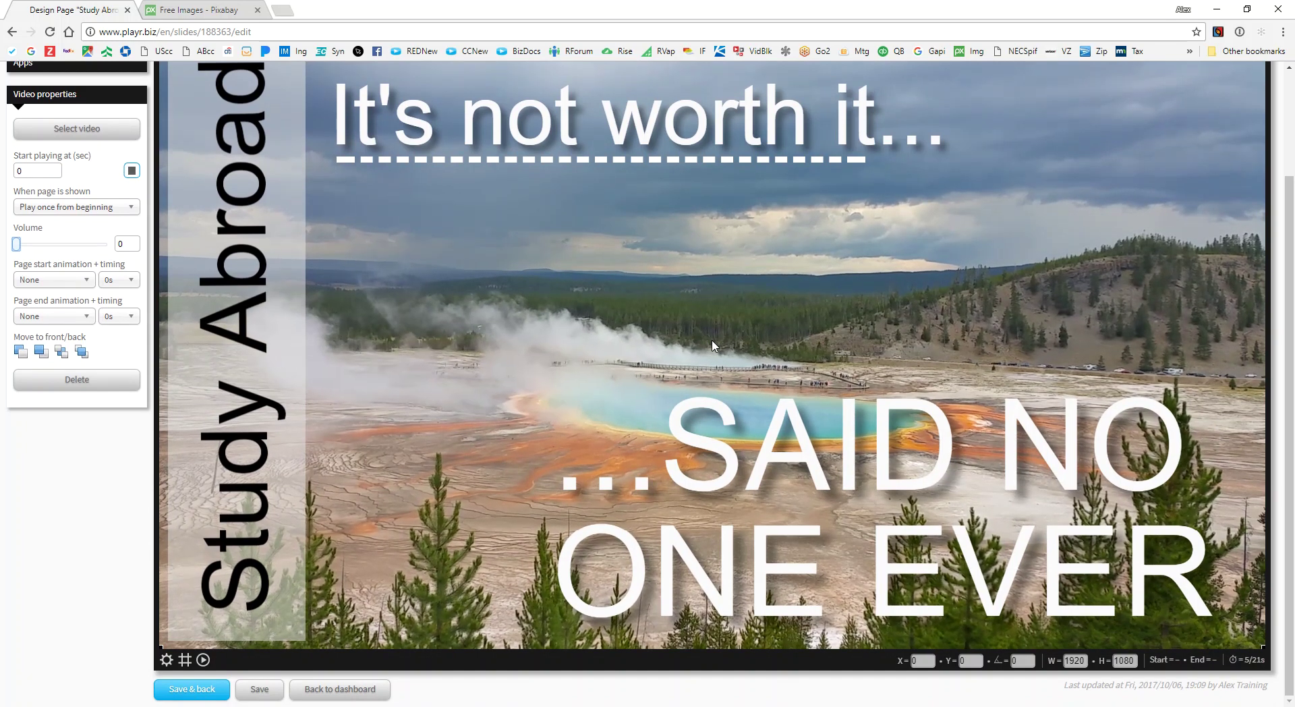
{"action": "scroll", "coordinate": [602, 426], "scroll_direction": "up", "scroll_amount": 1}
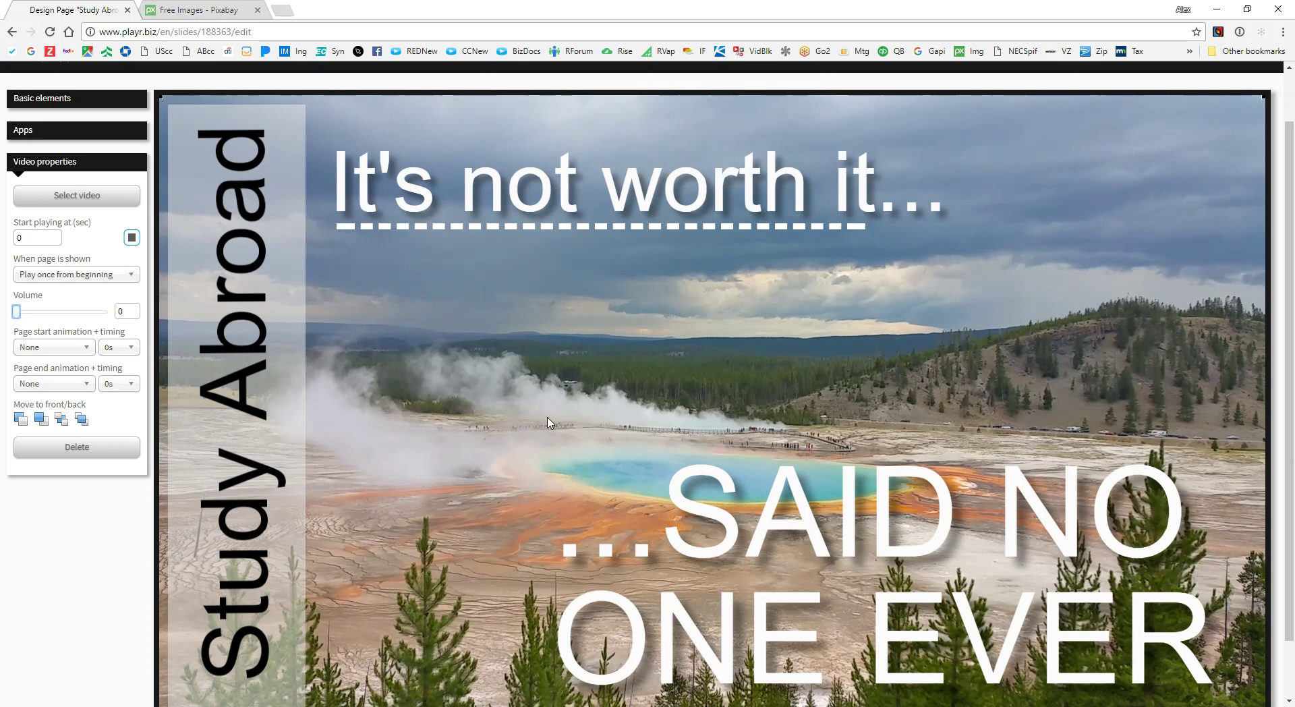
{"action": "left_click", "coordinate": [132, 238]}
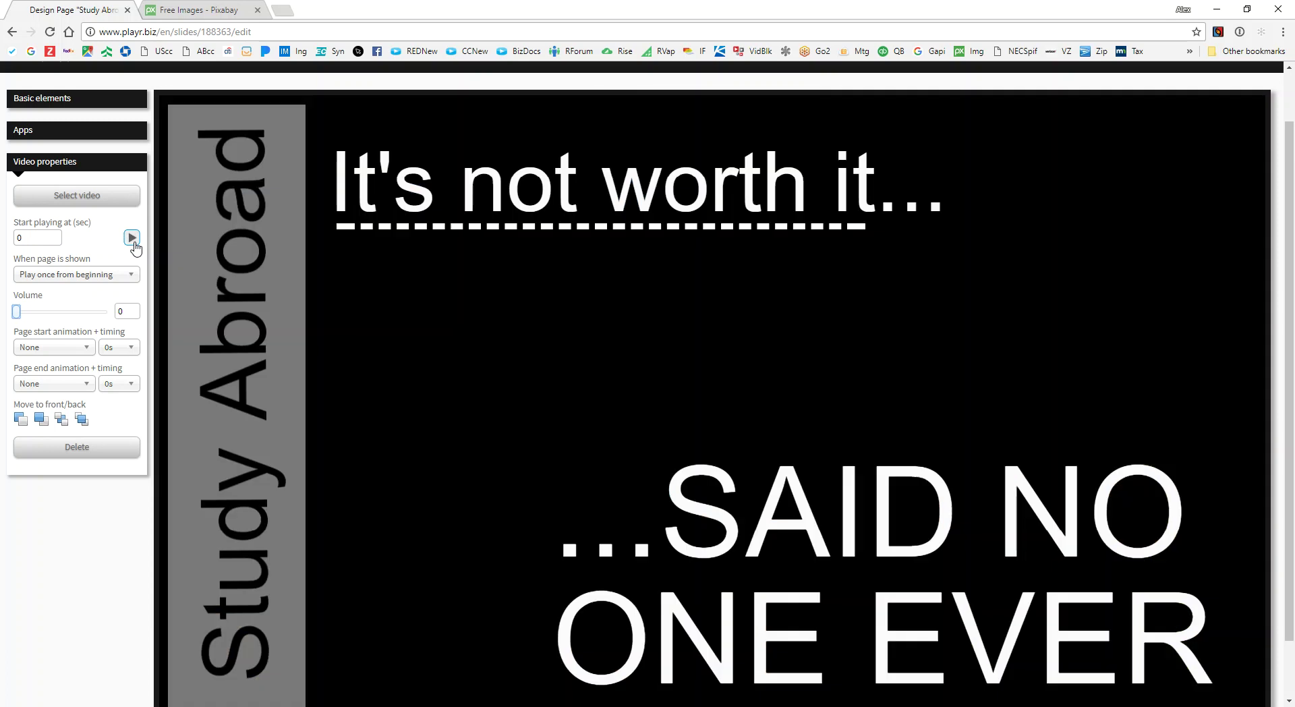